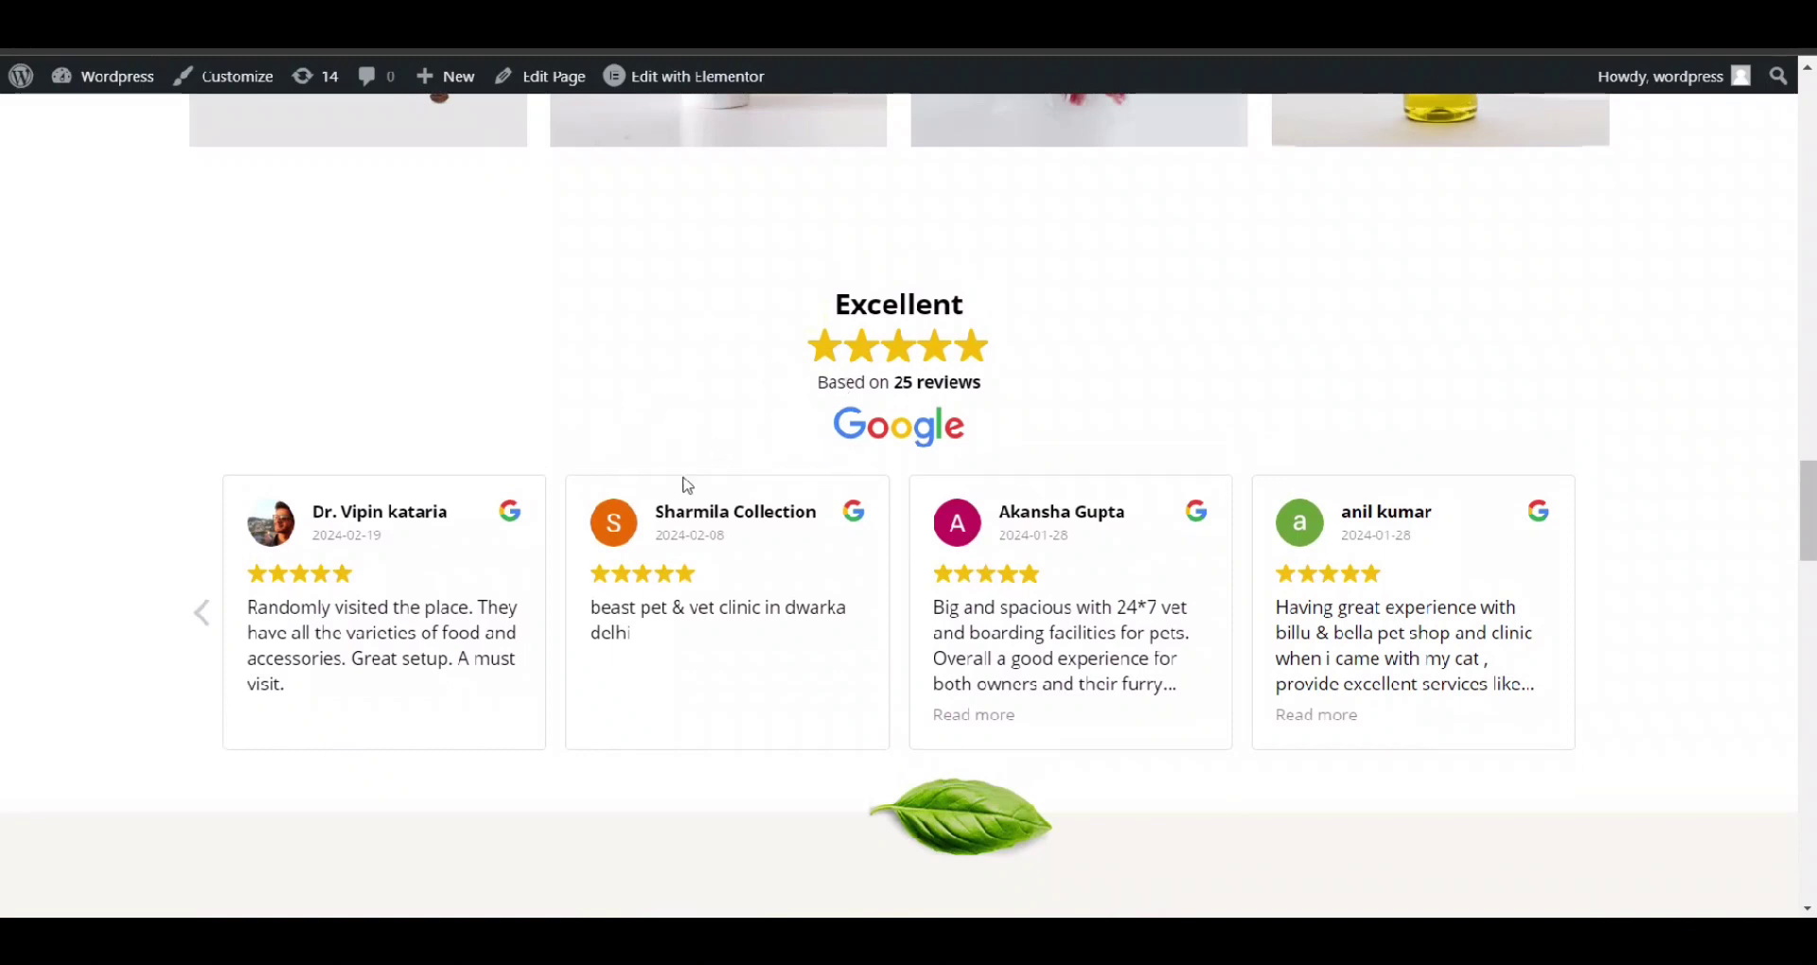
- Examine the Google reviews section on the site page, browsing its review carousel in both directions and checking the rating summary
scroll(1071, 444, "down", 2)
scroll(1067, 438, "up", 2)
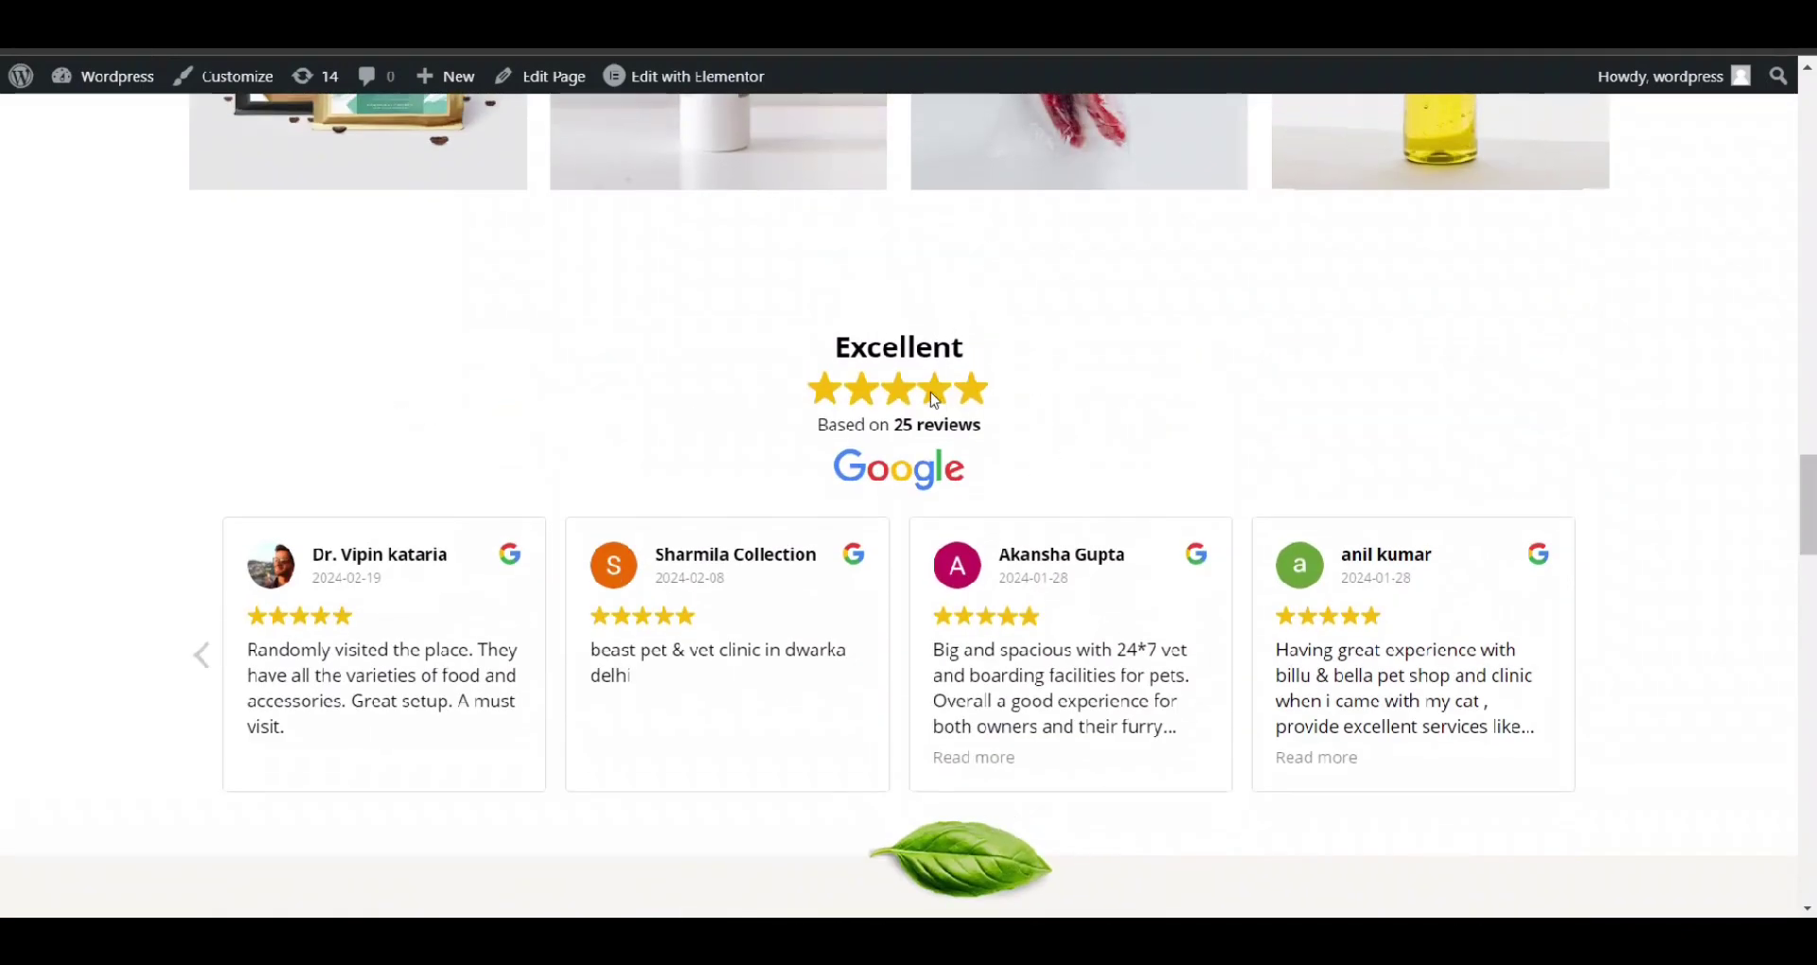
scroll(760, 397, "down", 1)
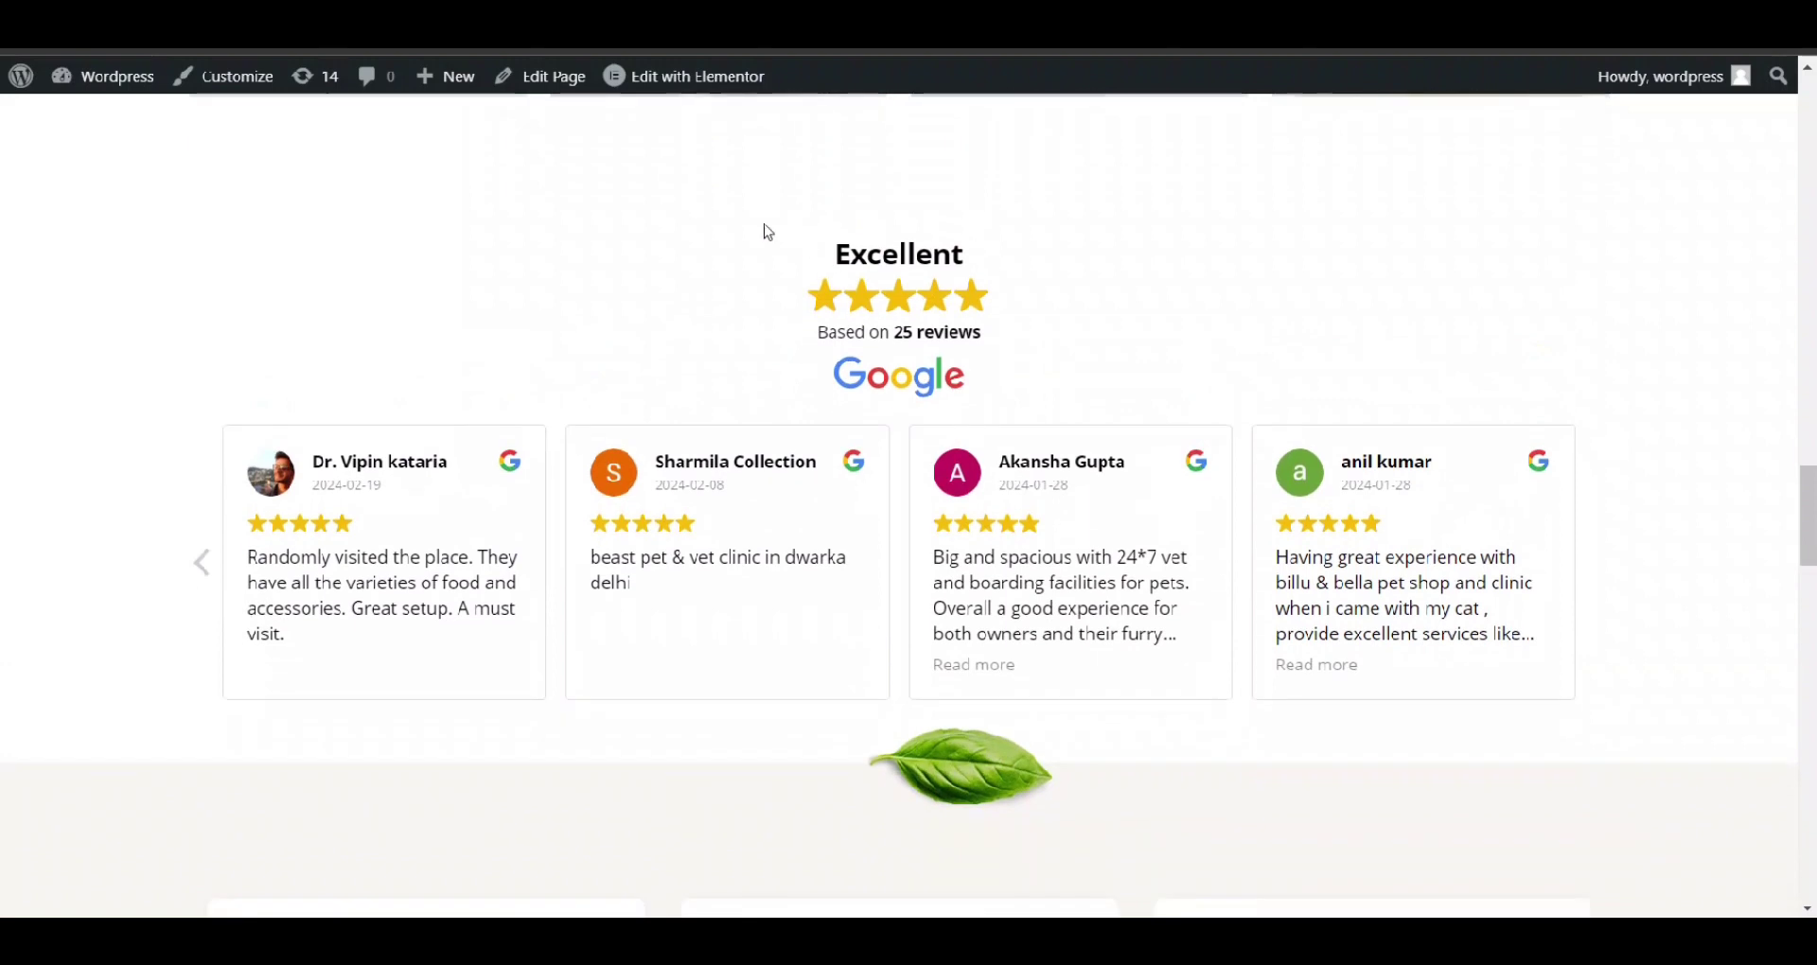
scroll(247, 394, "down", 1)
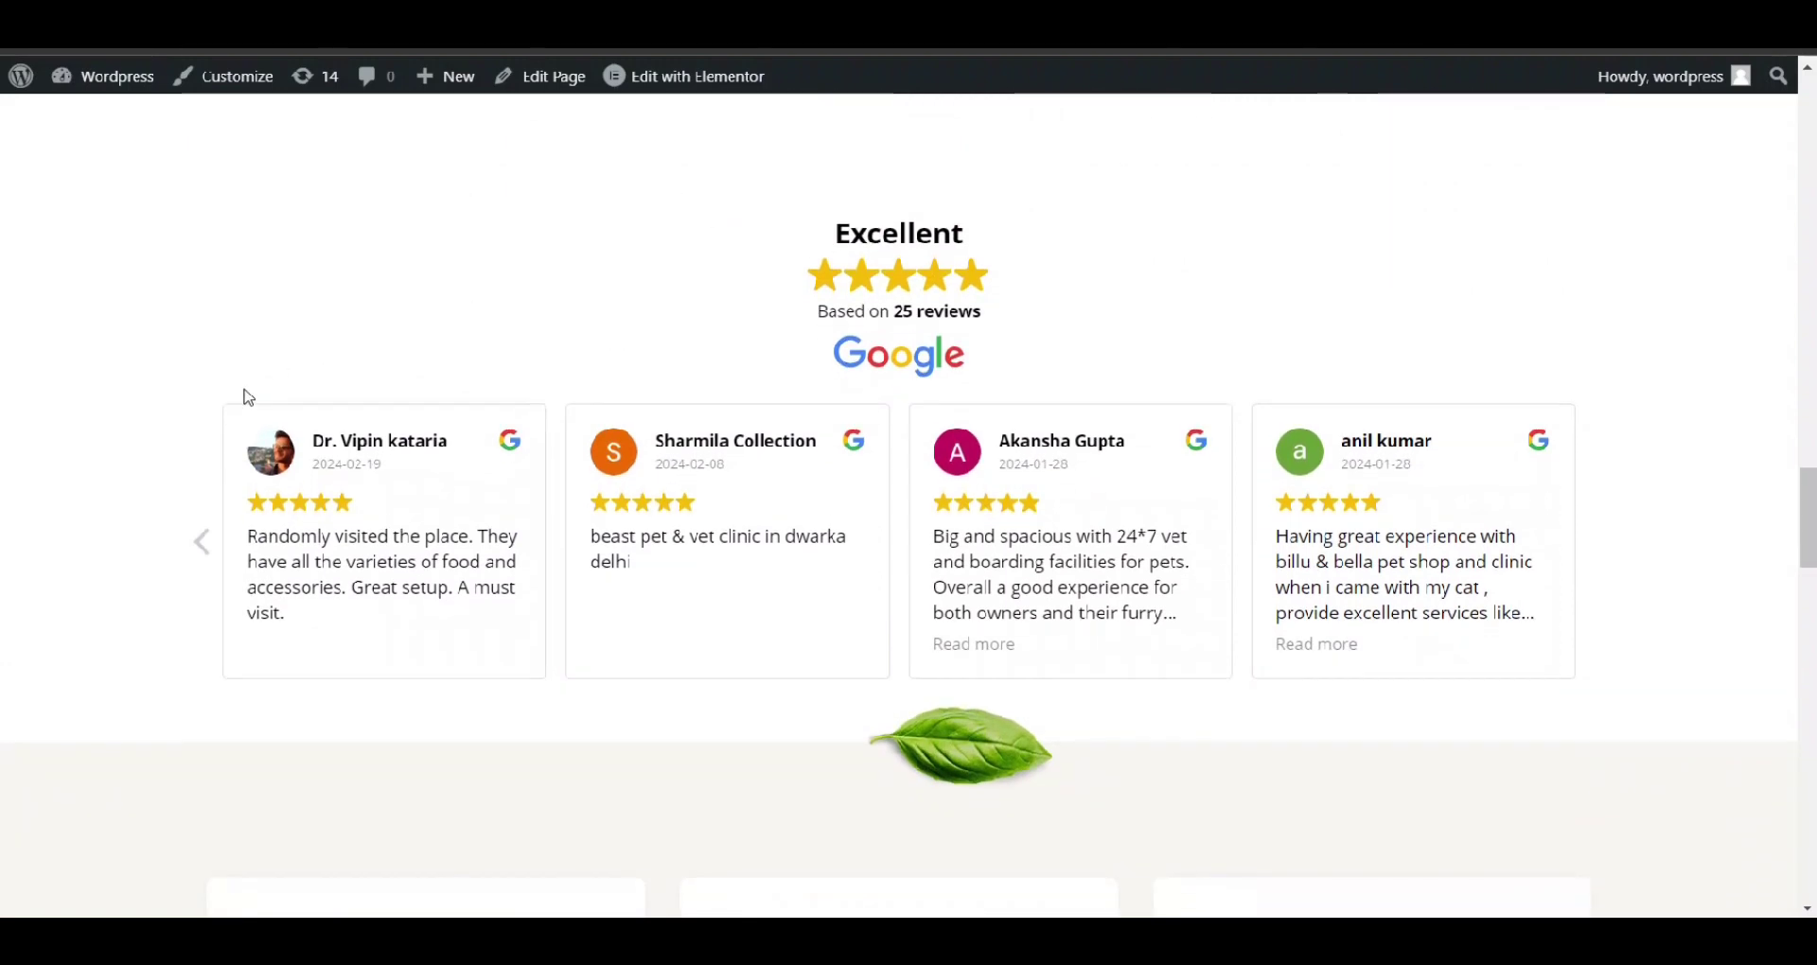
left_click(197, 542)
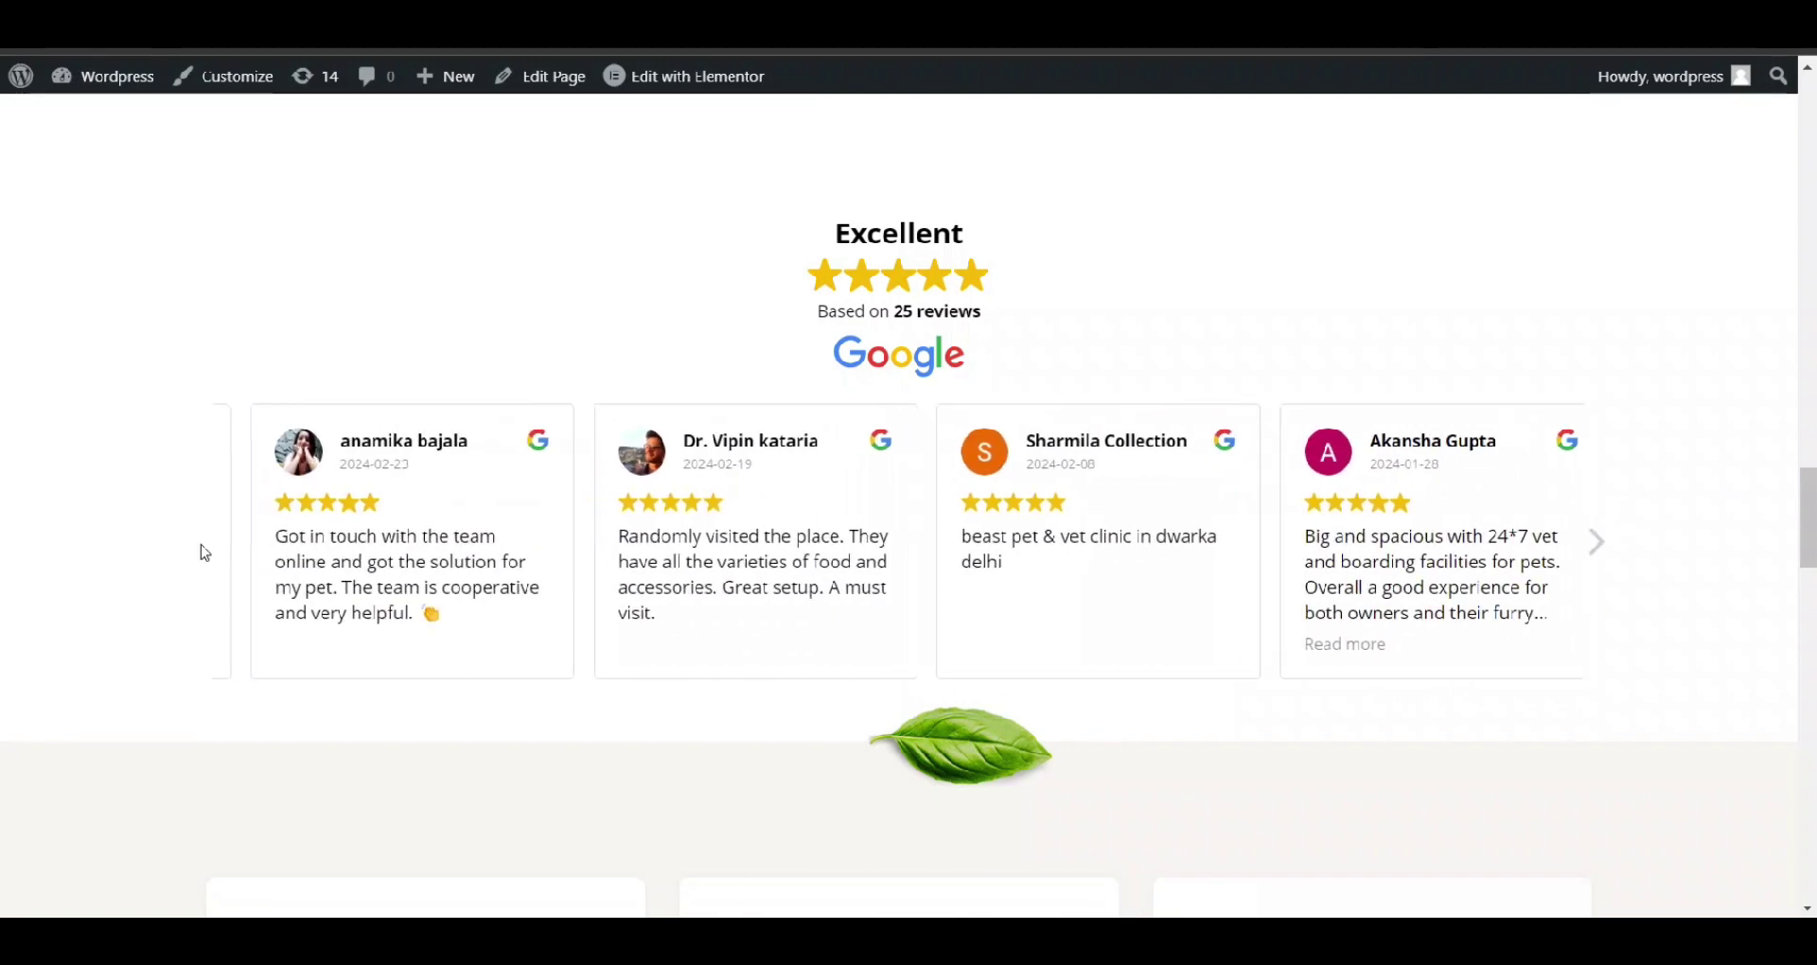
left_click(199, 543)
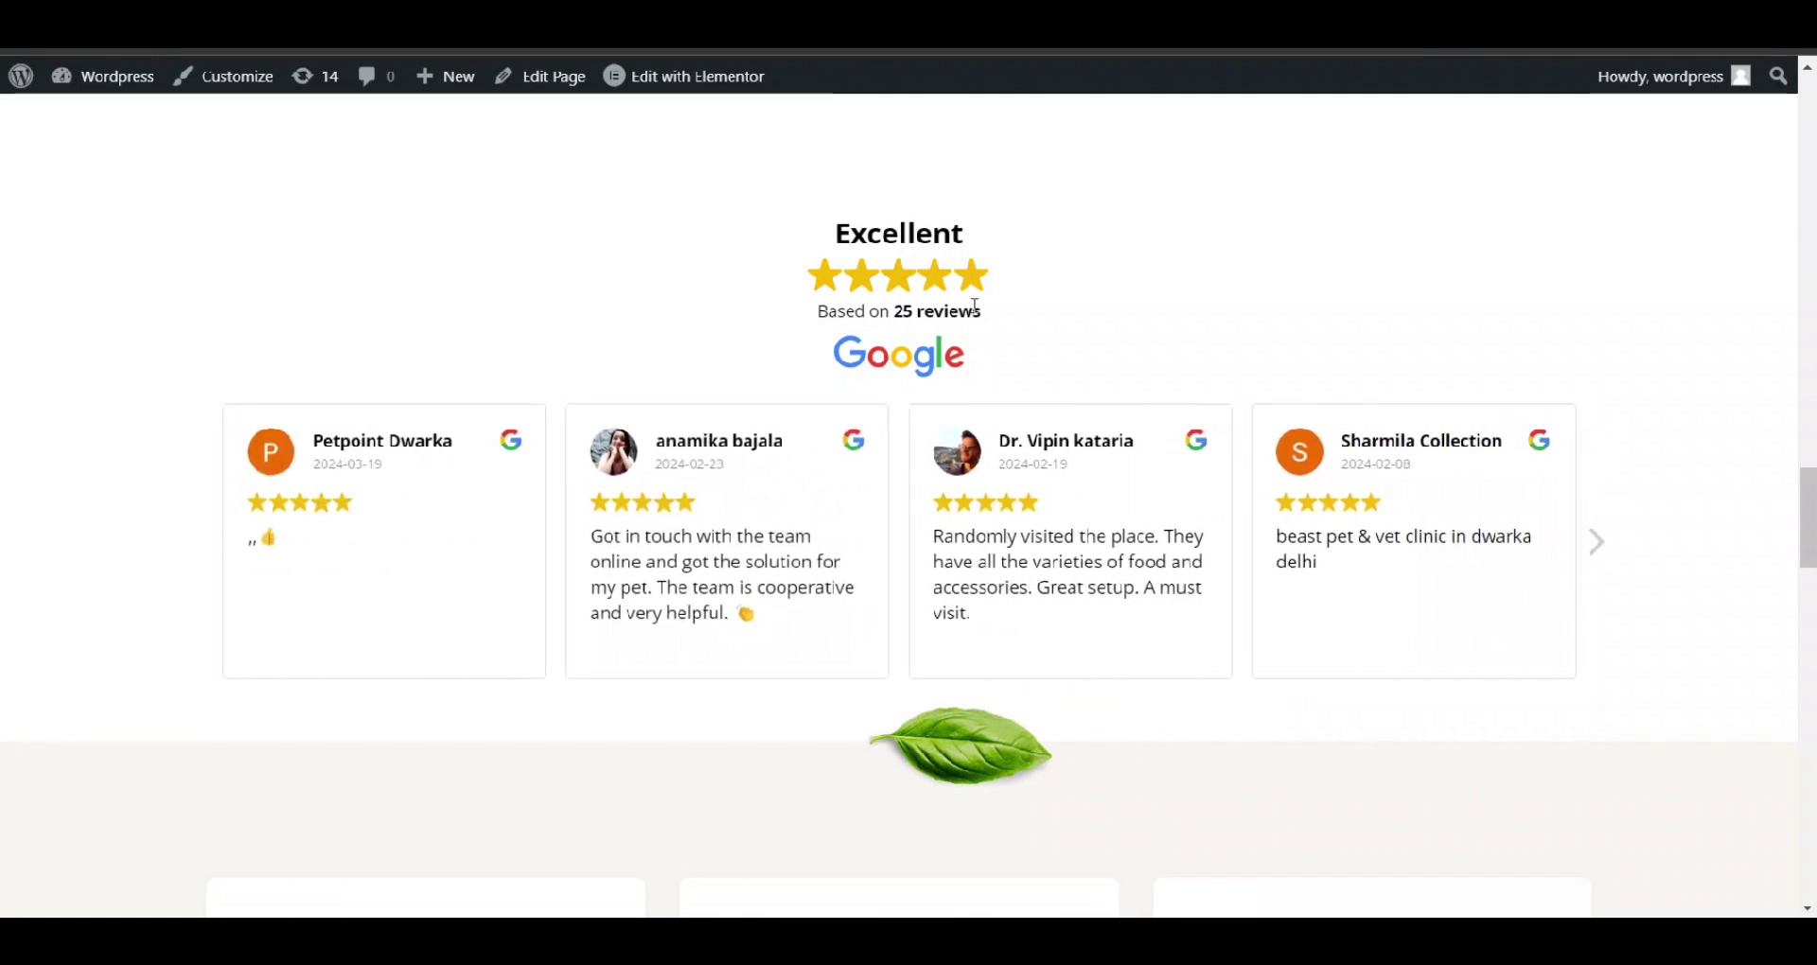
left_click(1595, 545)
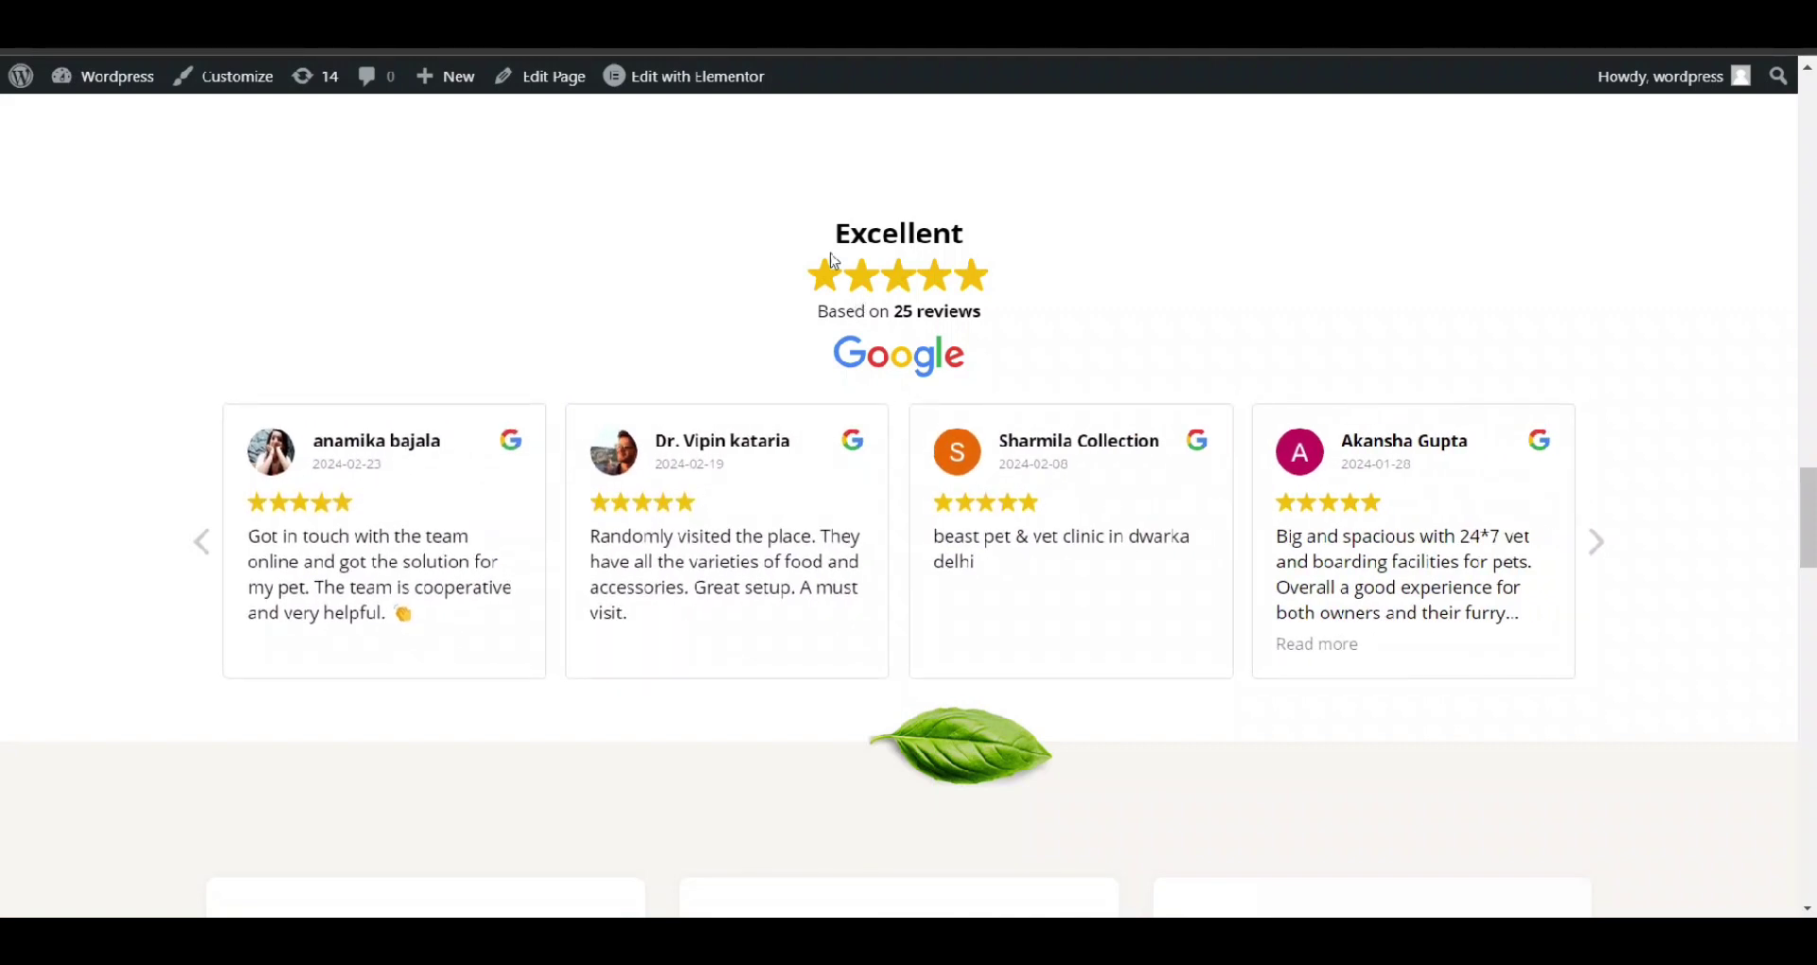
left_click_drag(837, 234, 956, 311)
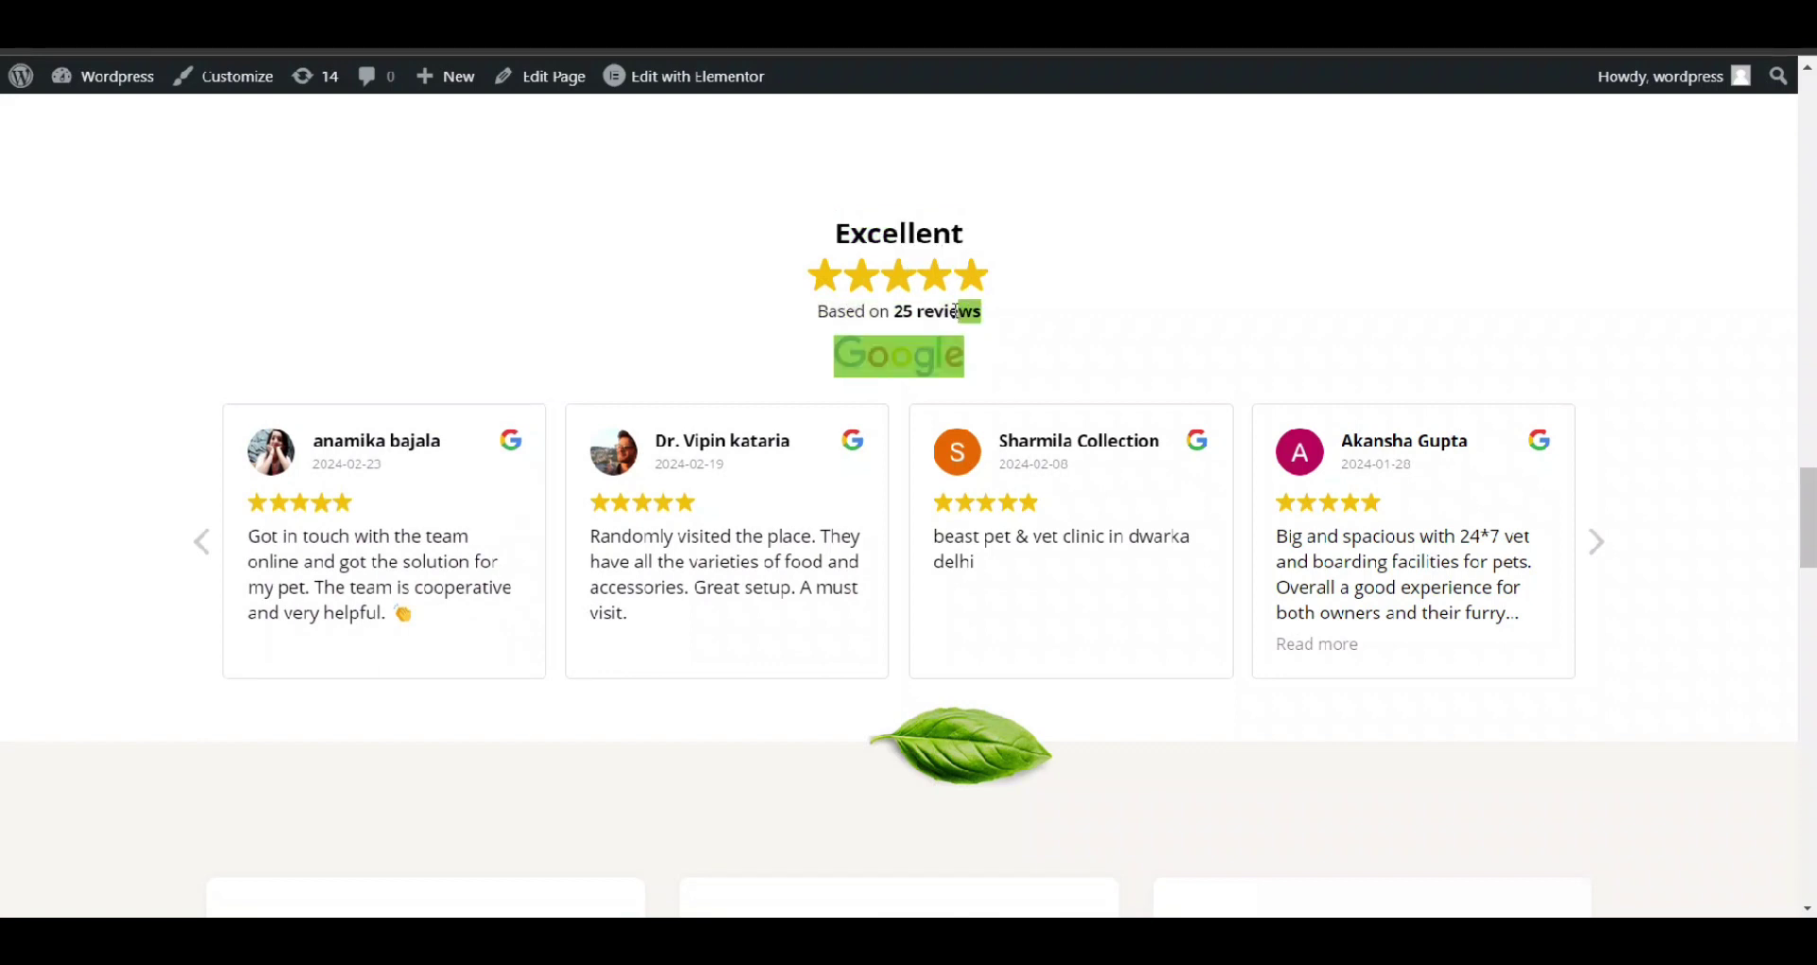
left_click(898, 369)
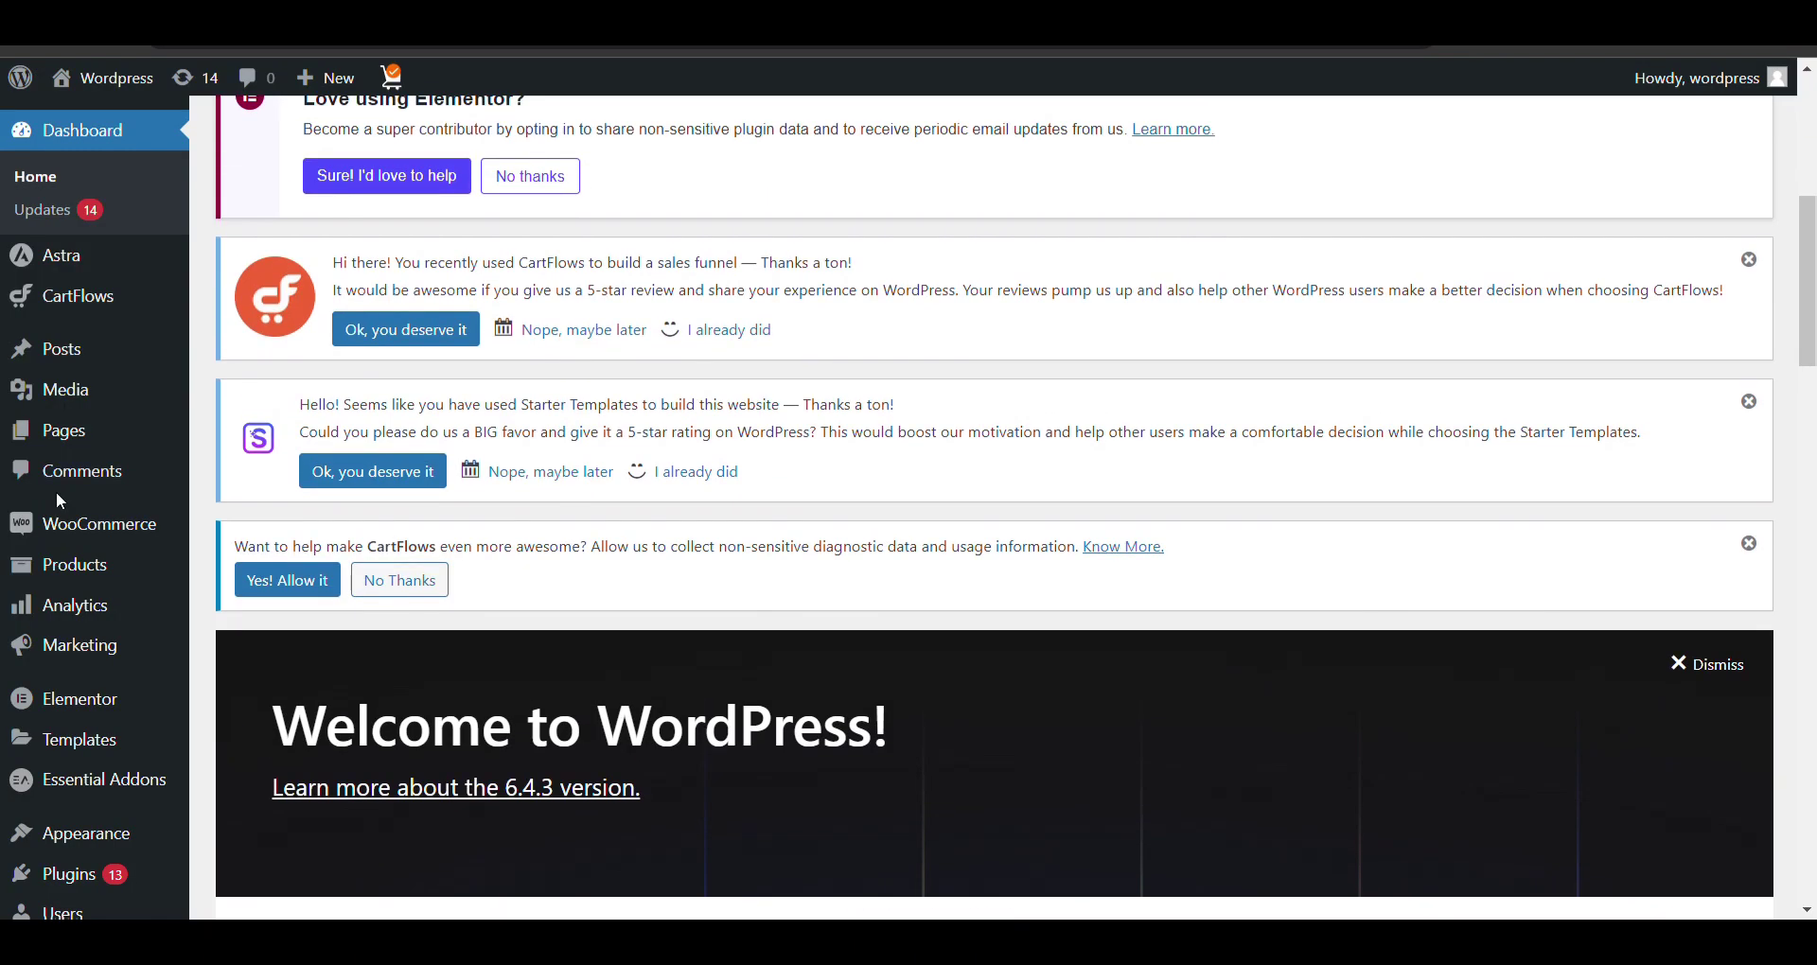
- Open the page for adding a new plugin from the WordPress dashboard
scroll(59, 492, "down", 3)
mouse_move(64, 504)
scroll(57, 587, "down", 2)
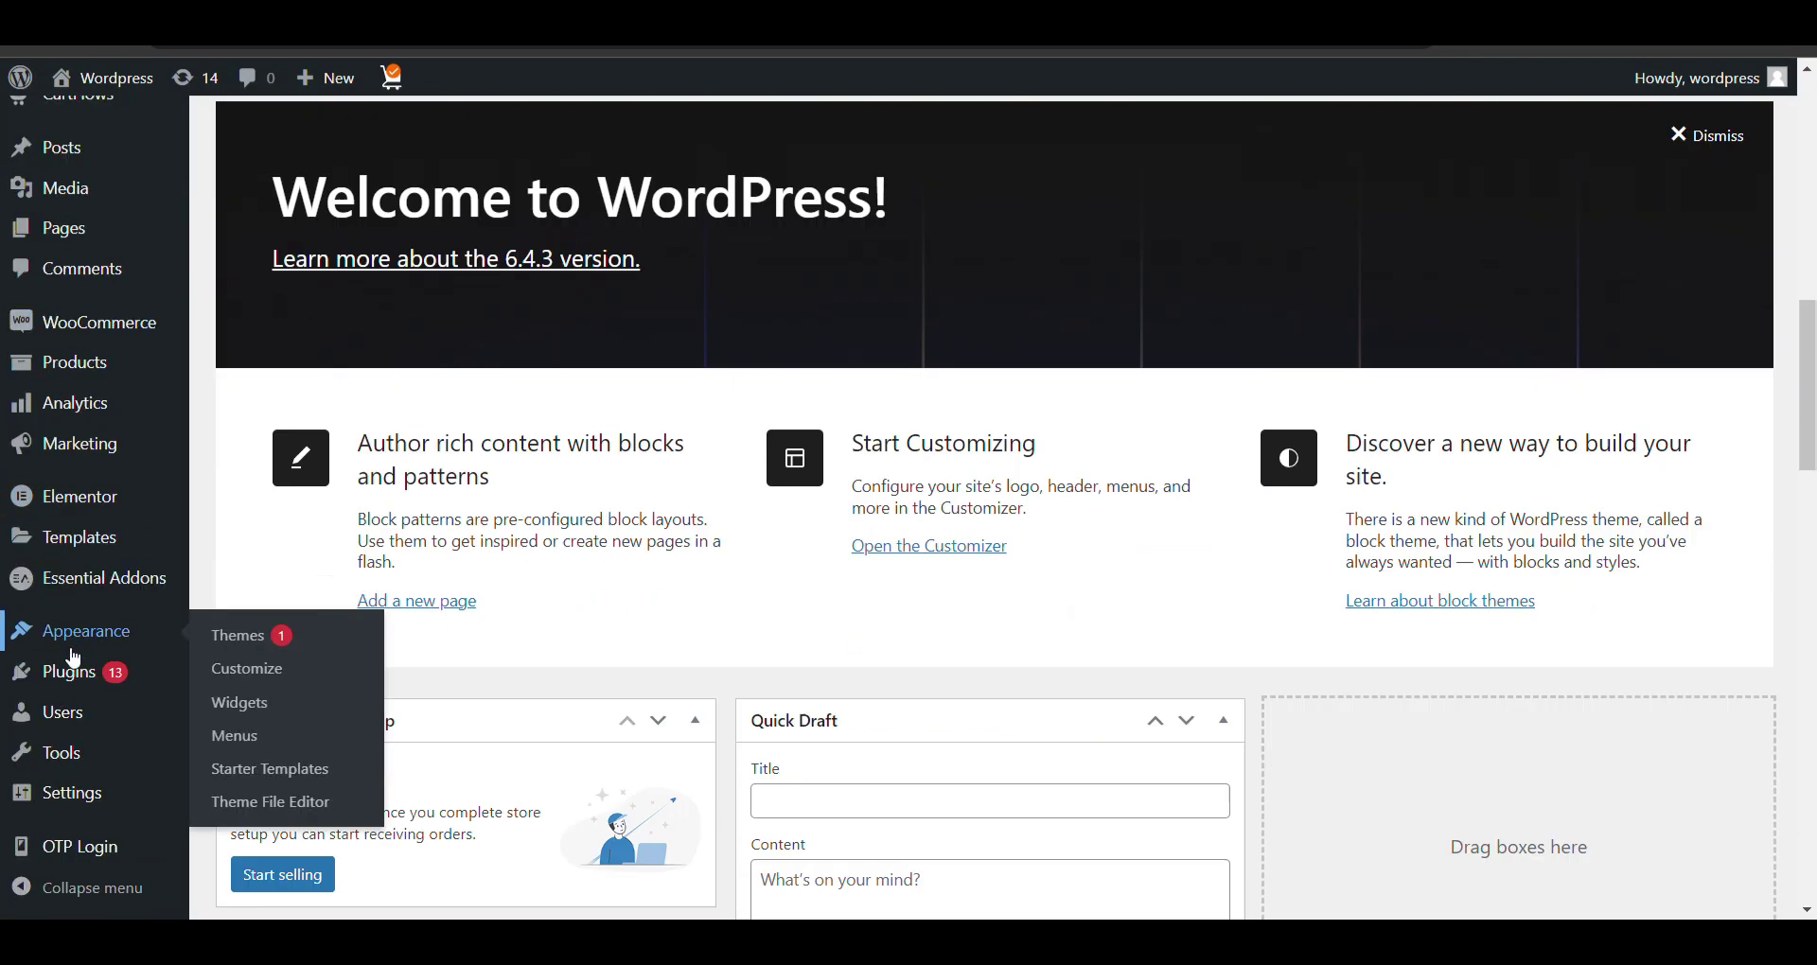
mouse_move(76, 677)
scroll(132, 450, "up", 5)
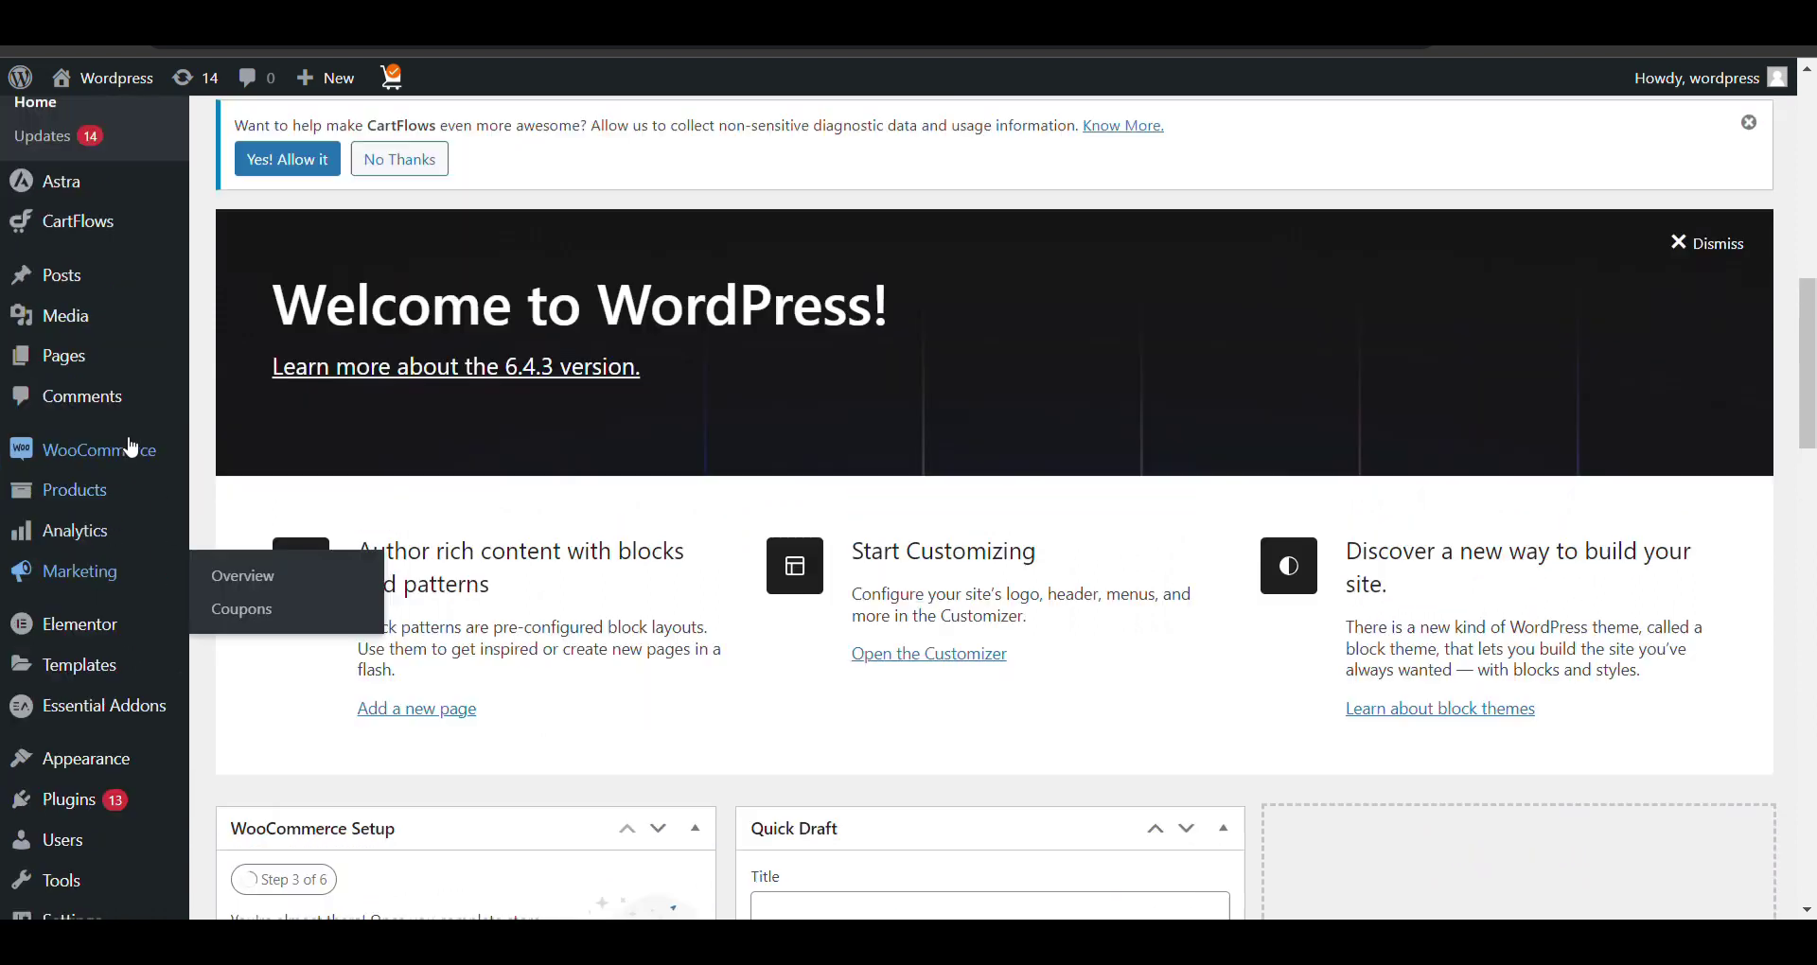
scroll(130, 441, "down", 7)
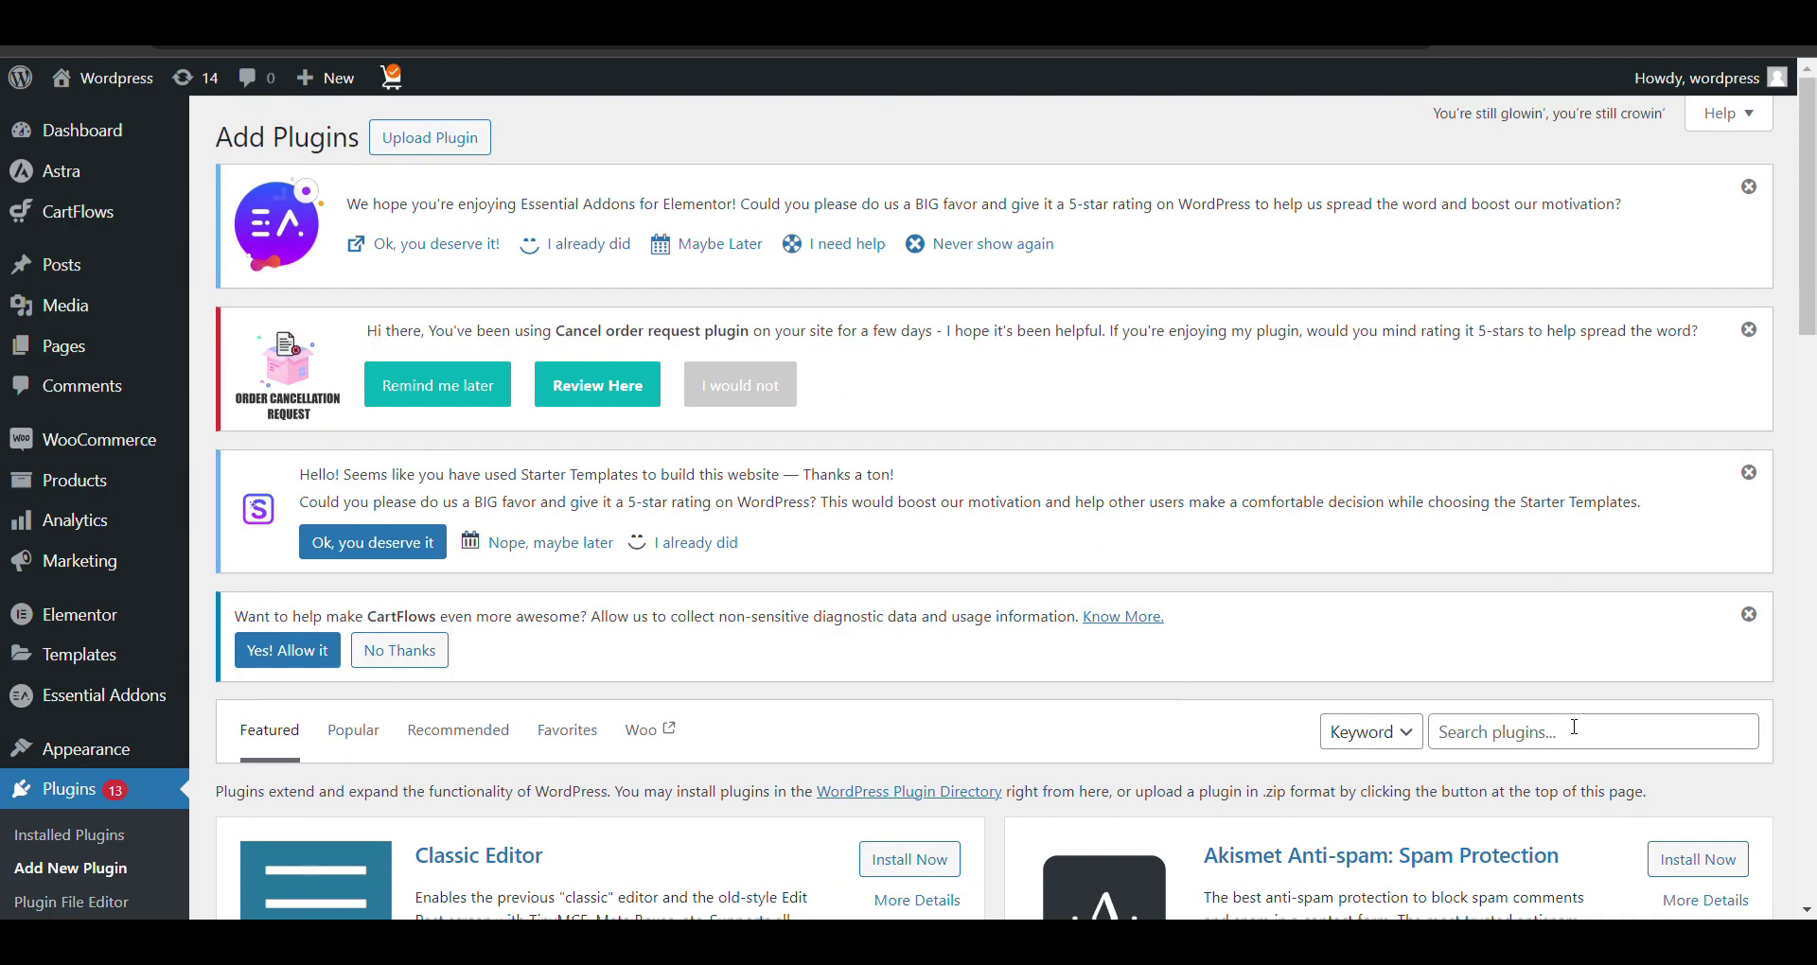
- Search the plugin directory for "google review"
left_click(1575, 727)
type("google")
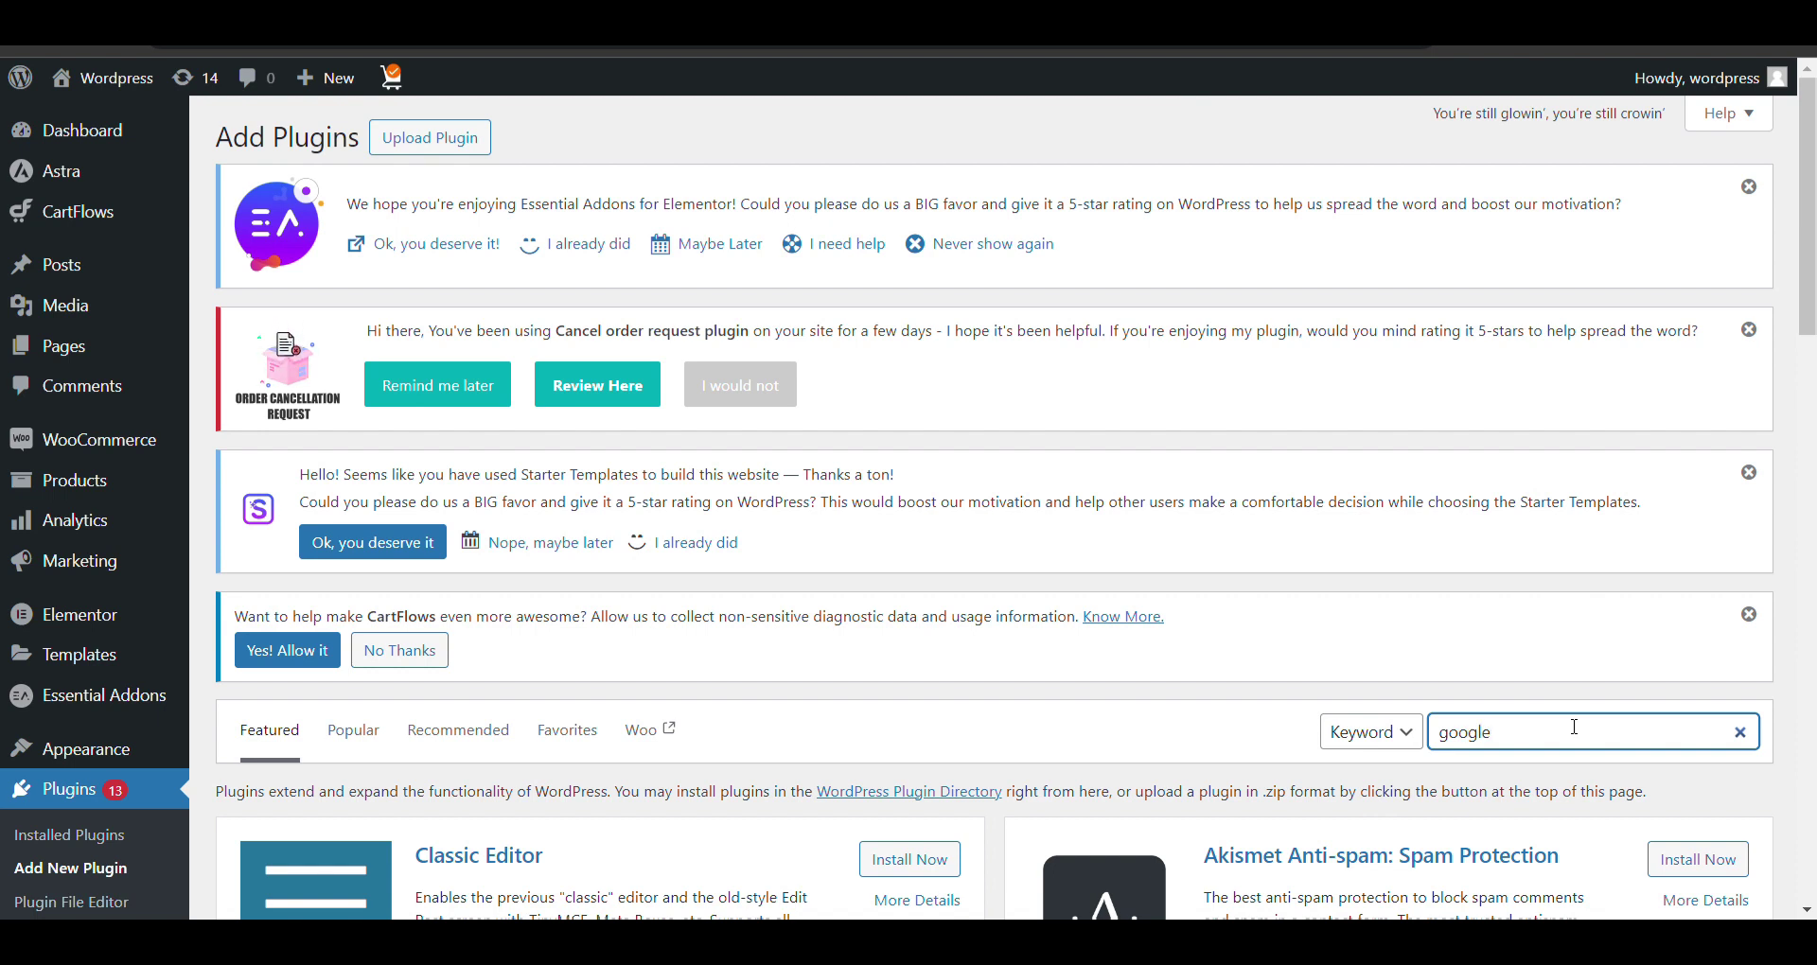
type("map")
key("BackSpace")
key("BackSpace")
key("BackSpace")
key("BackSpace")
type("e review")
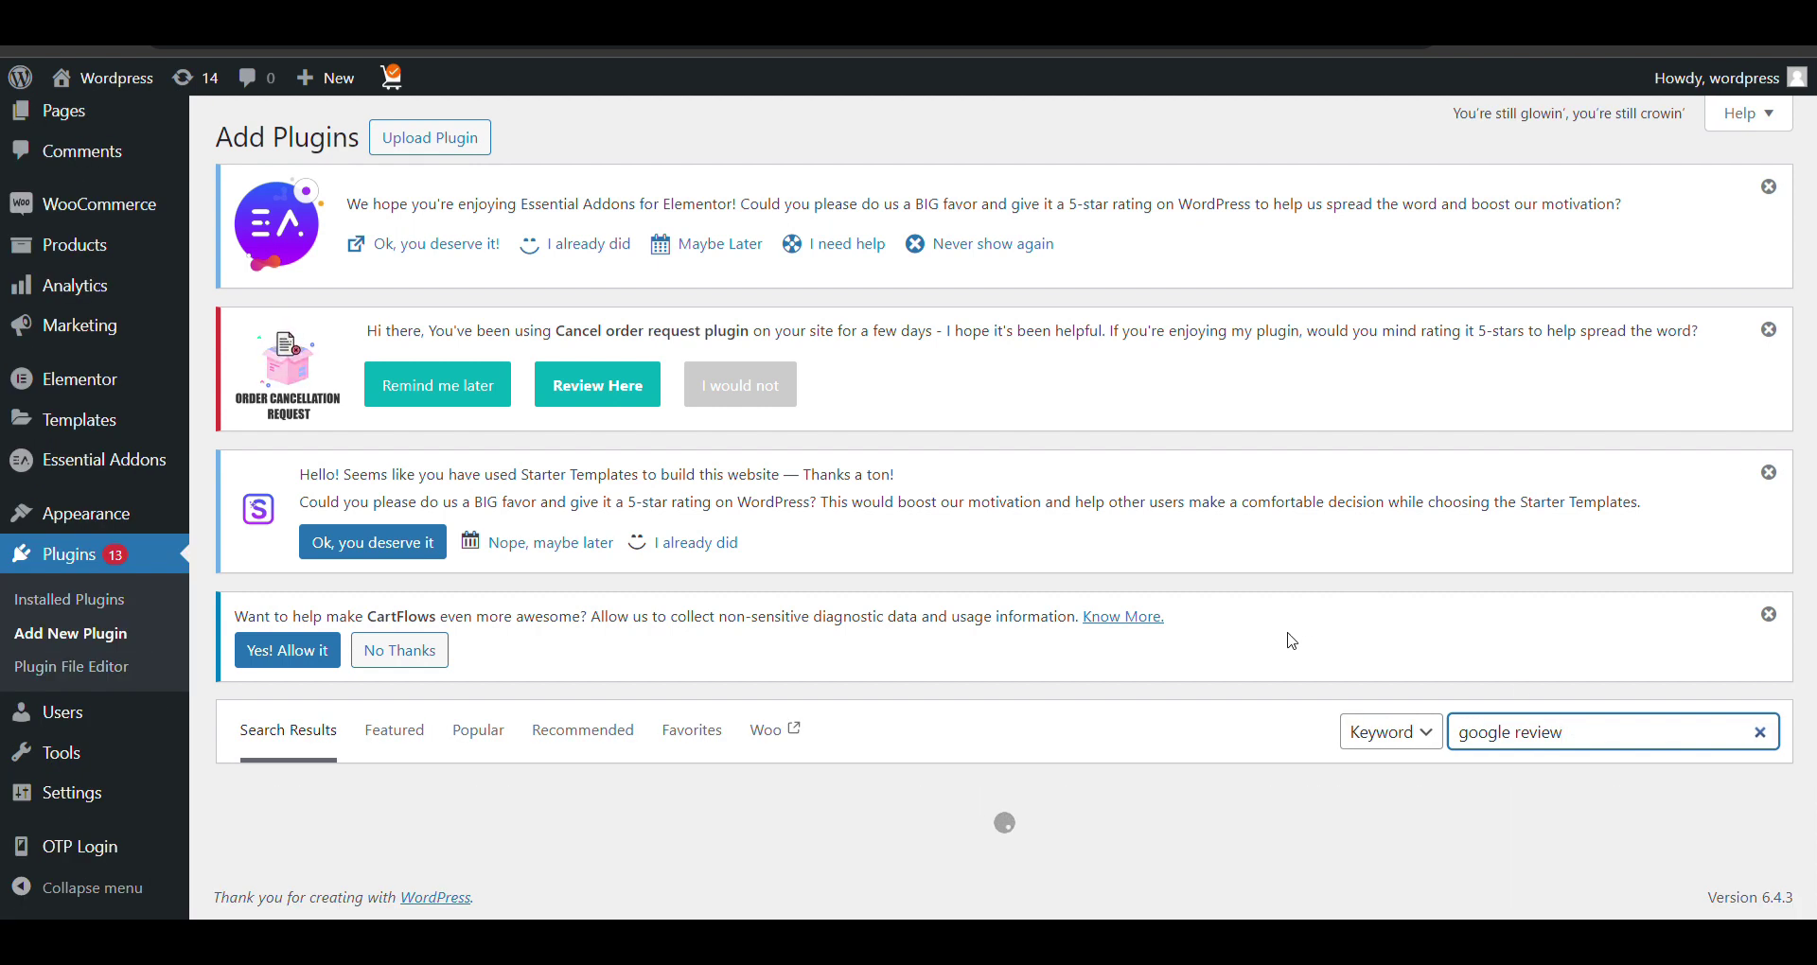
scroll(1290, 637, "down", 4)
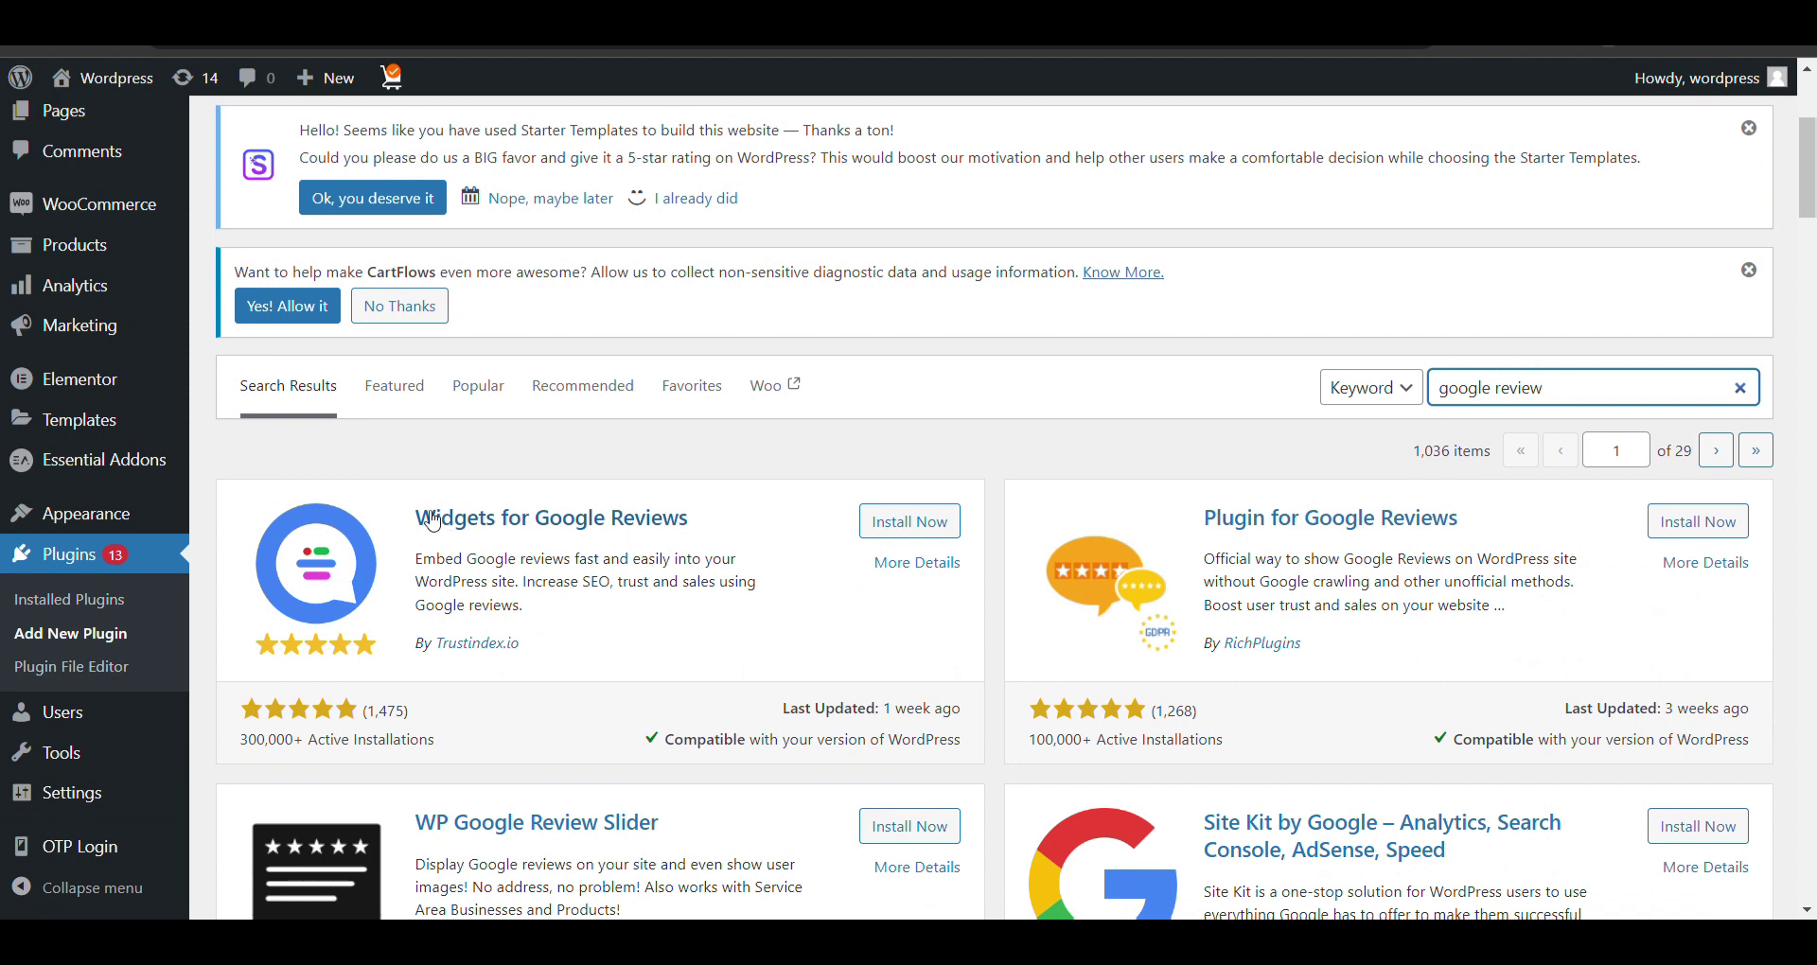
- Install and activate the Widgets for Google Reviews plugin by Trustindex.io
left_click_drag(414, 521, 719, 521)
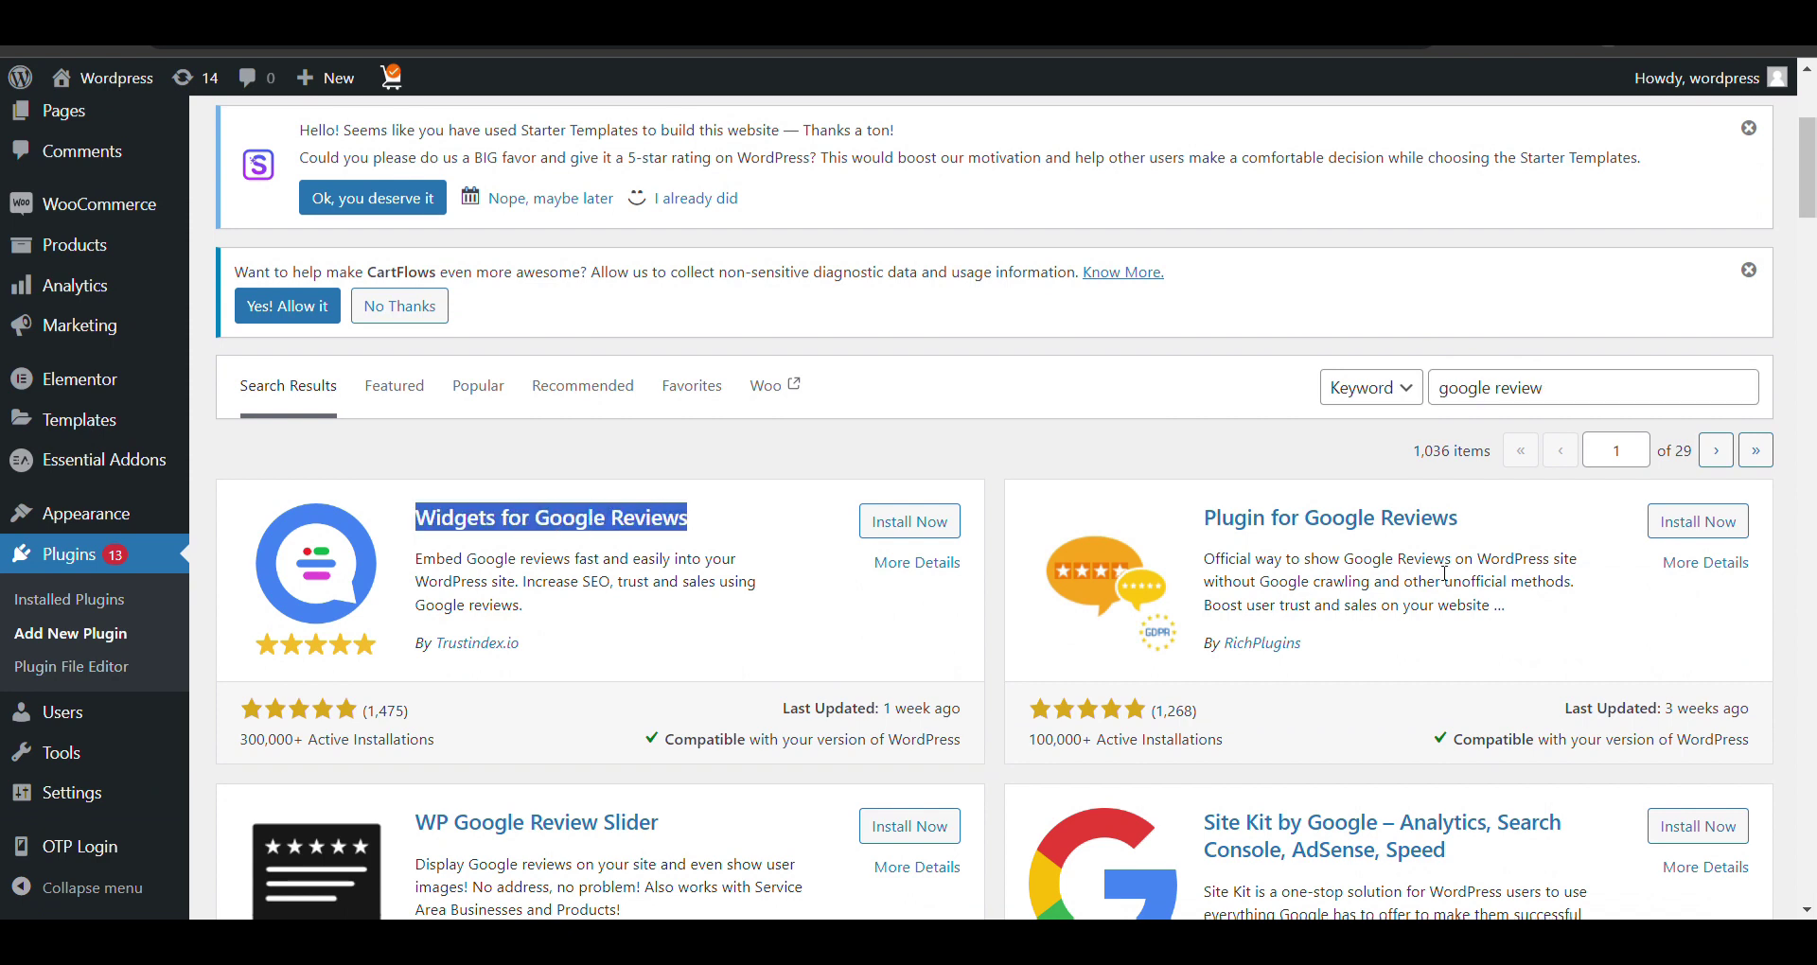
scroll(1122, 717, "down", 2)
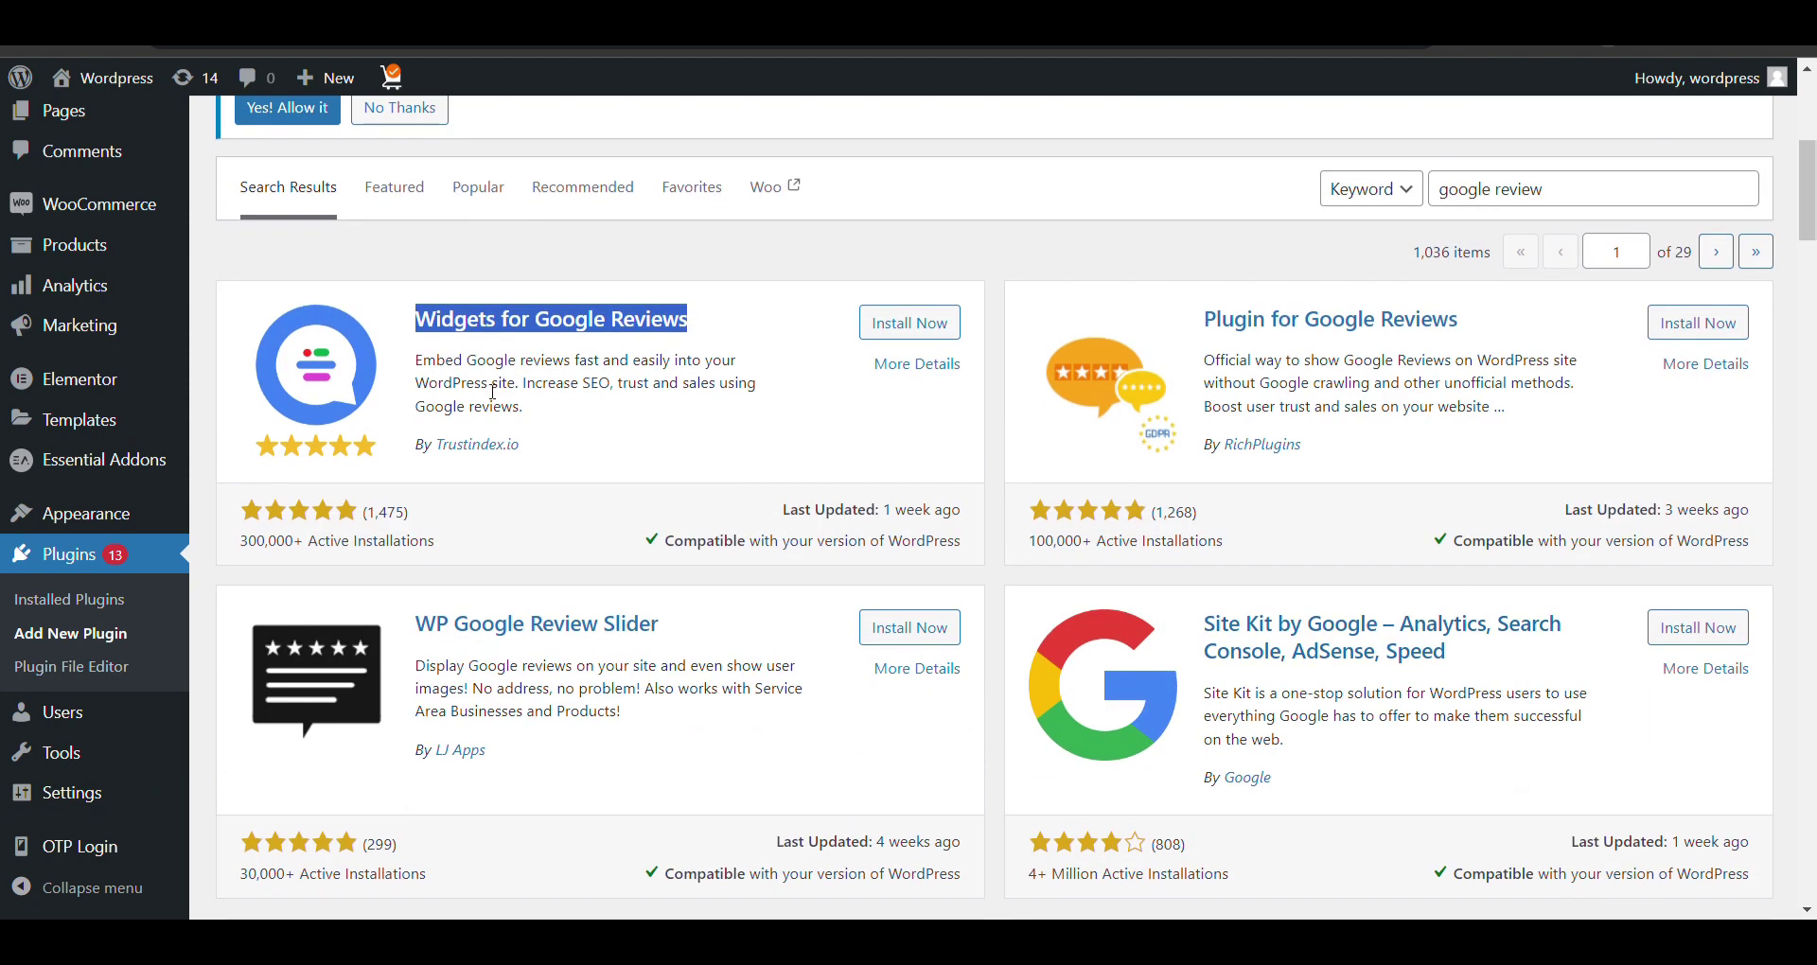
left_click_drag(429, 369, 533, 411)
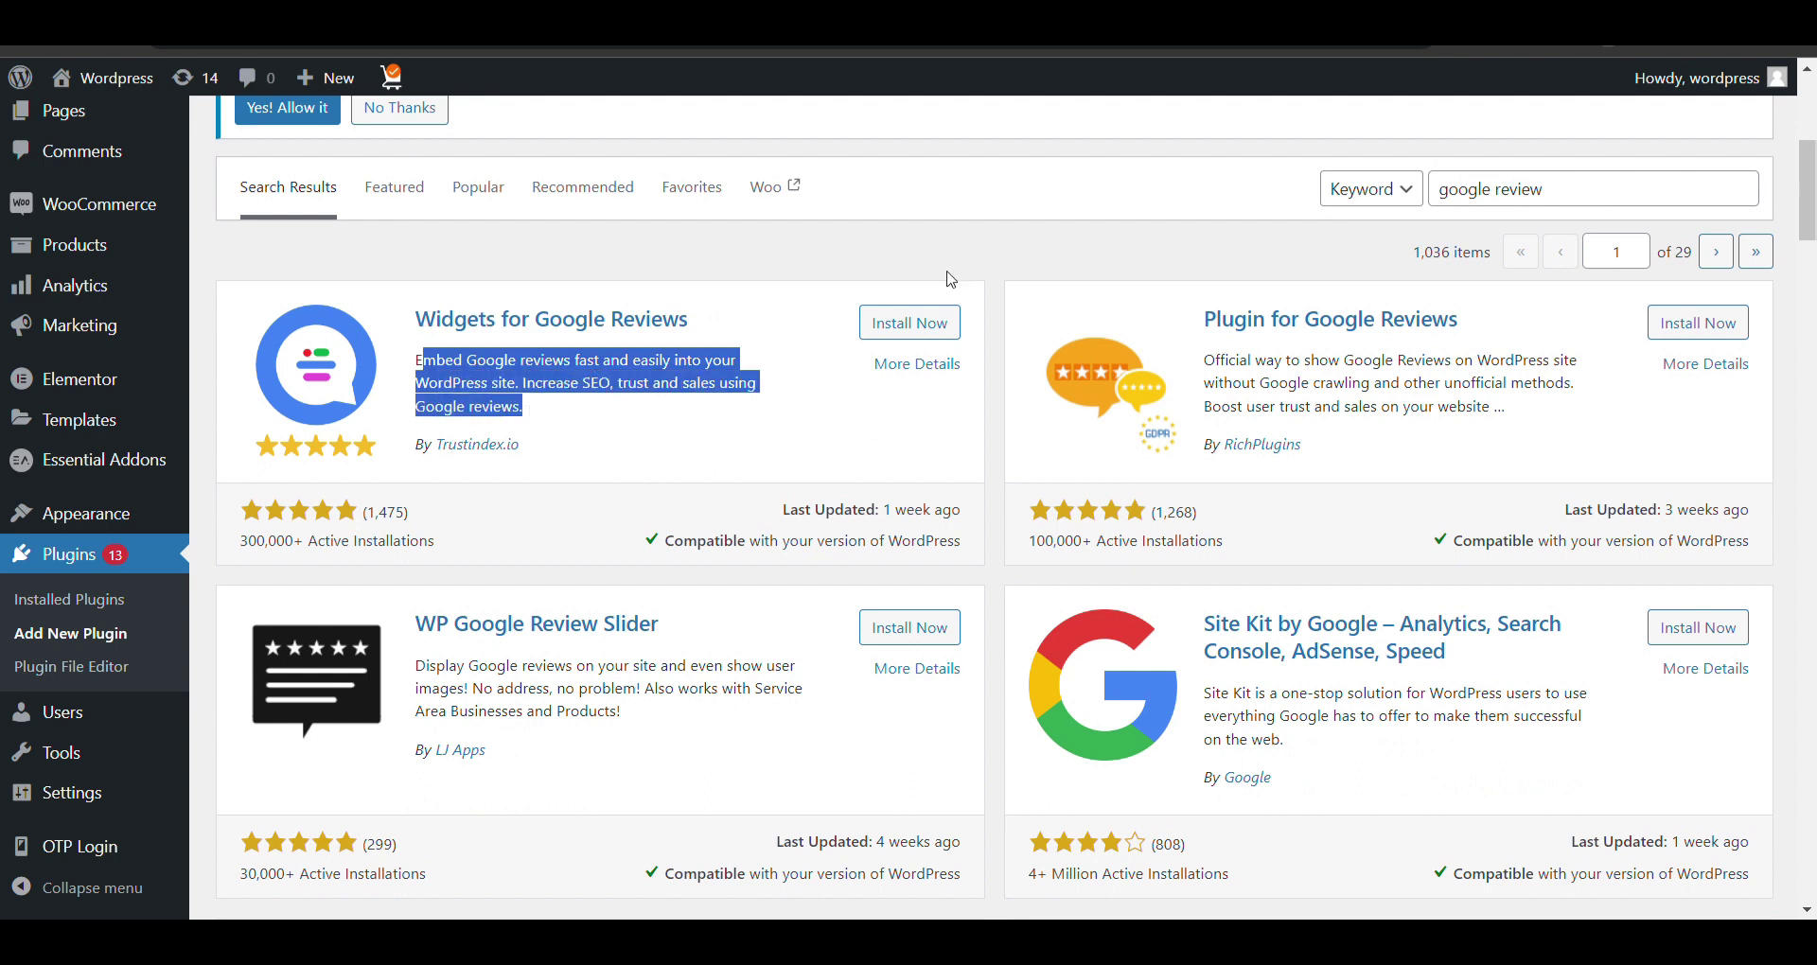
left_click(902, 319)
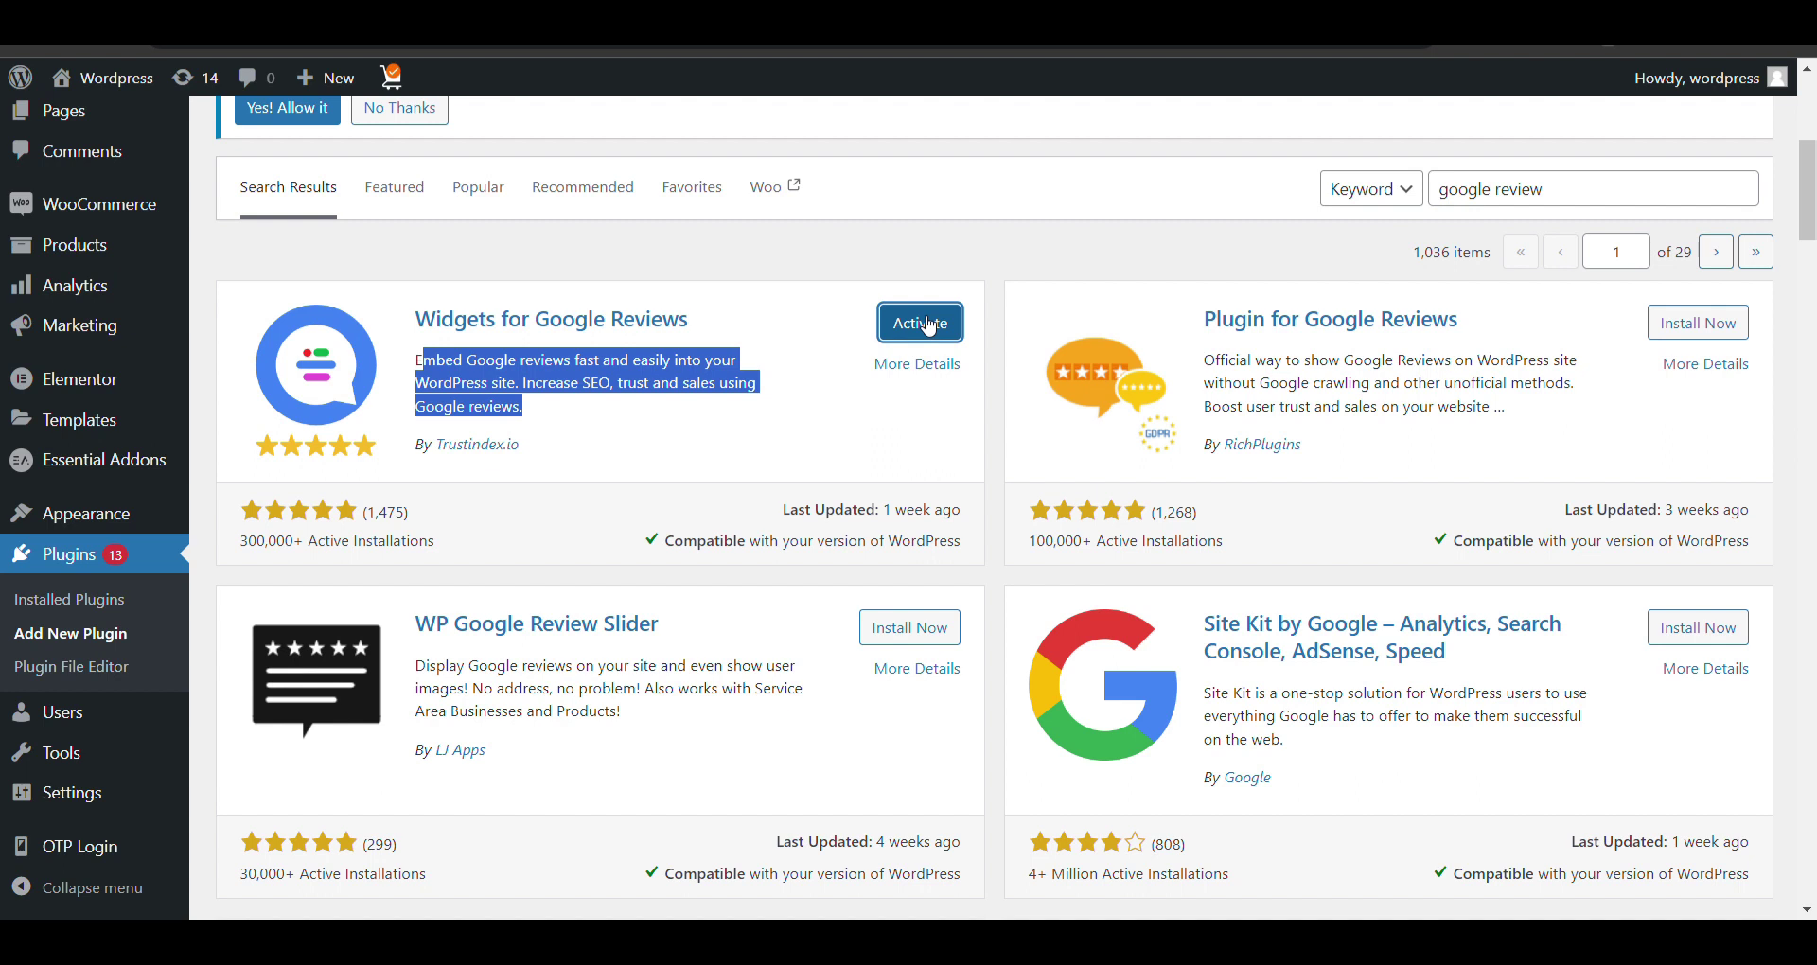
left_click(921, 322)
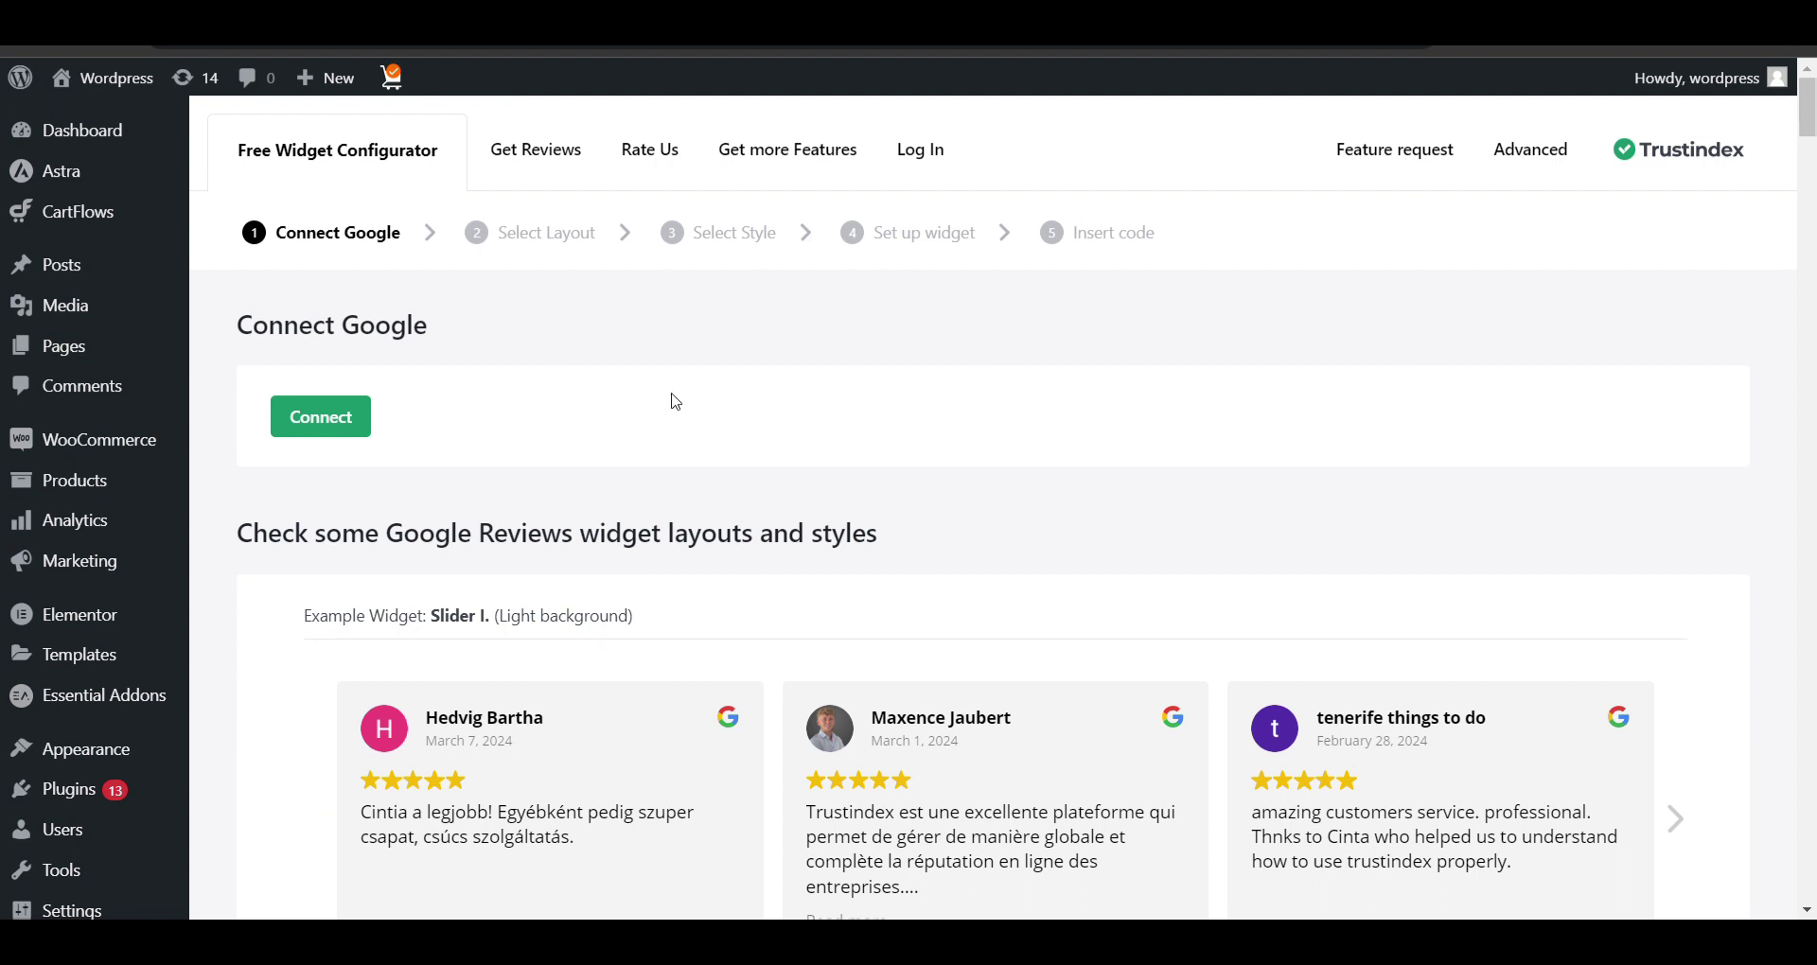
- Look through the example slider, list, grid, sidebar and button widget layouts on the Trustindex.io configurator page
scroll(675, 401, "down", 6)
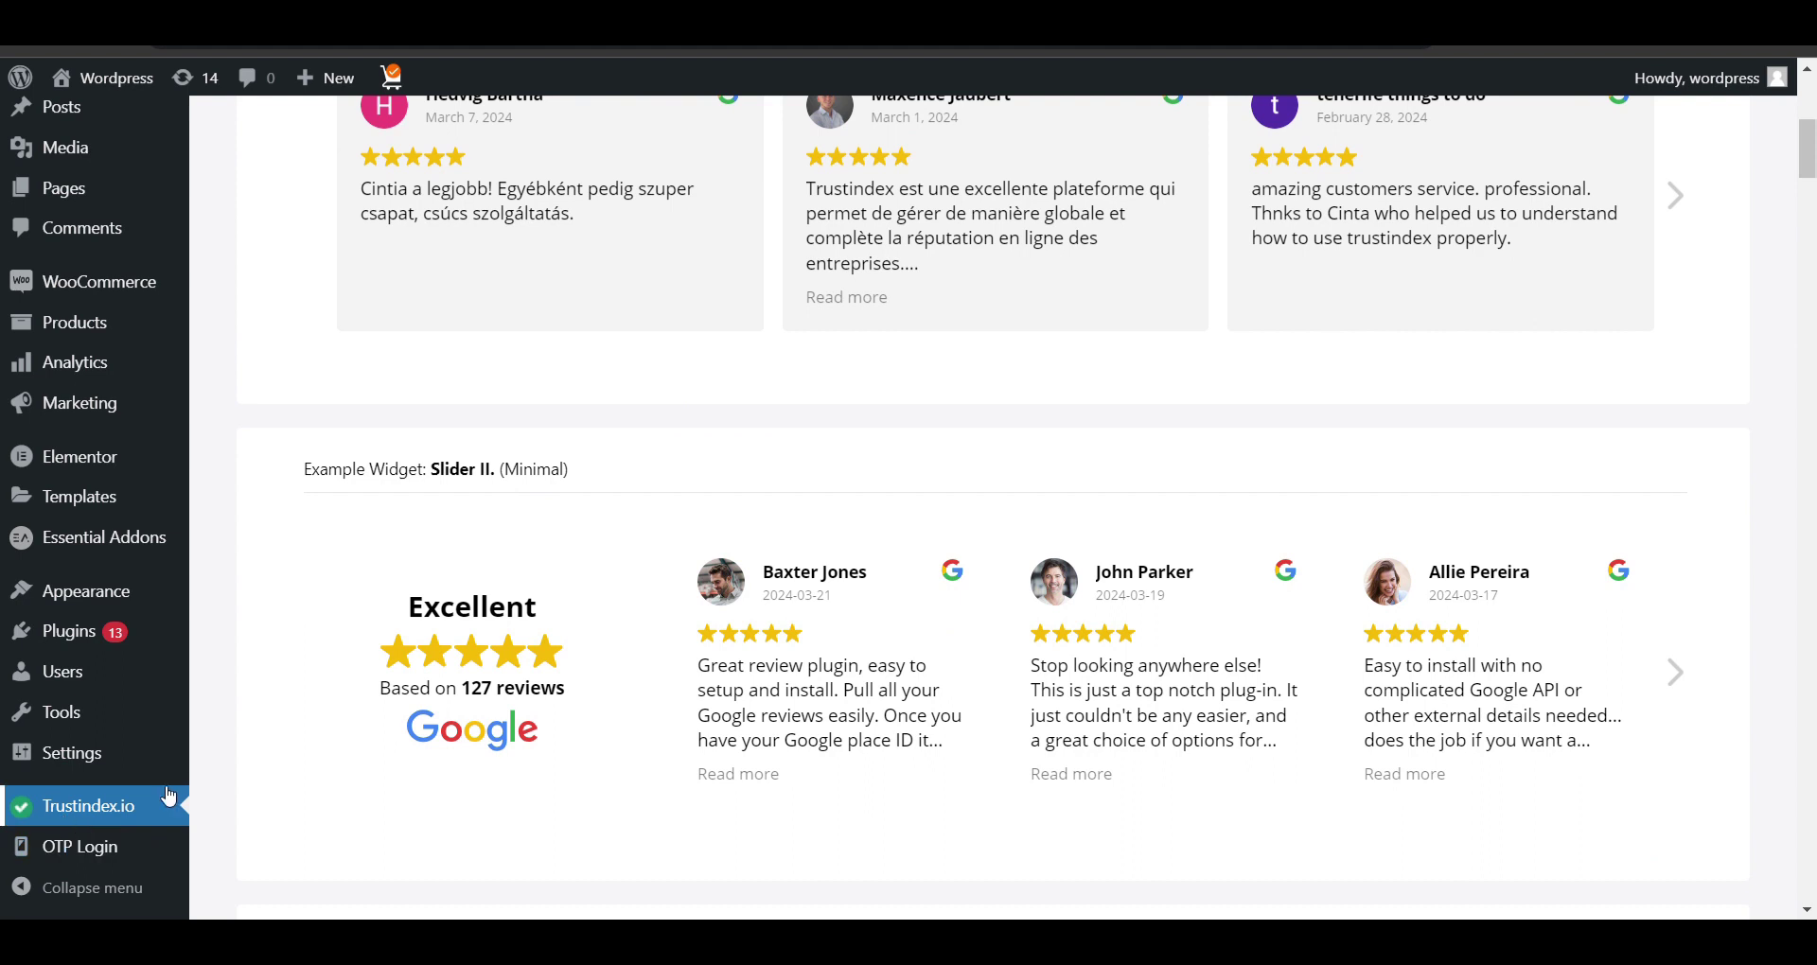
left_click(170, 800)
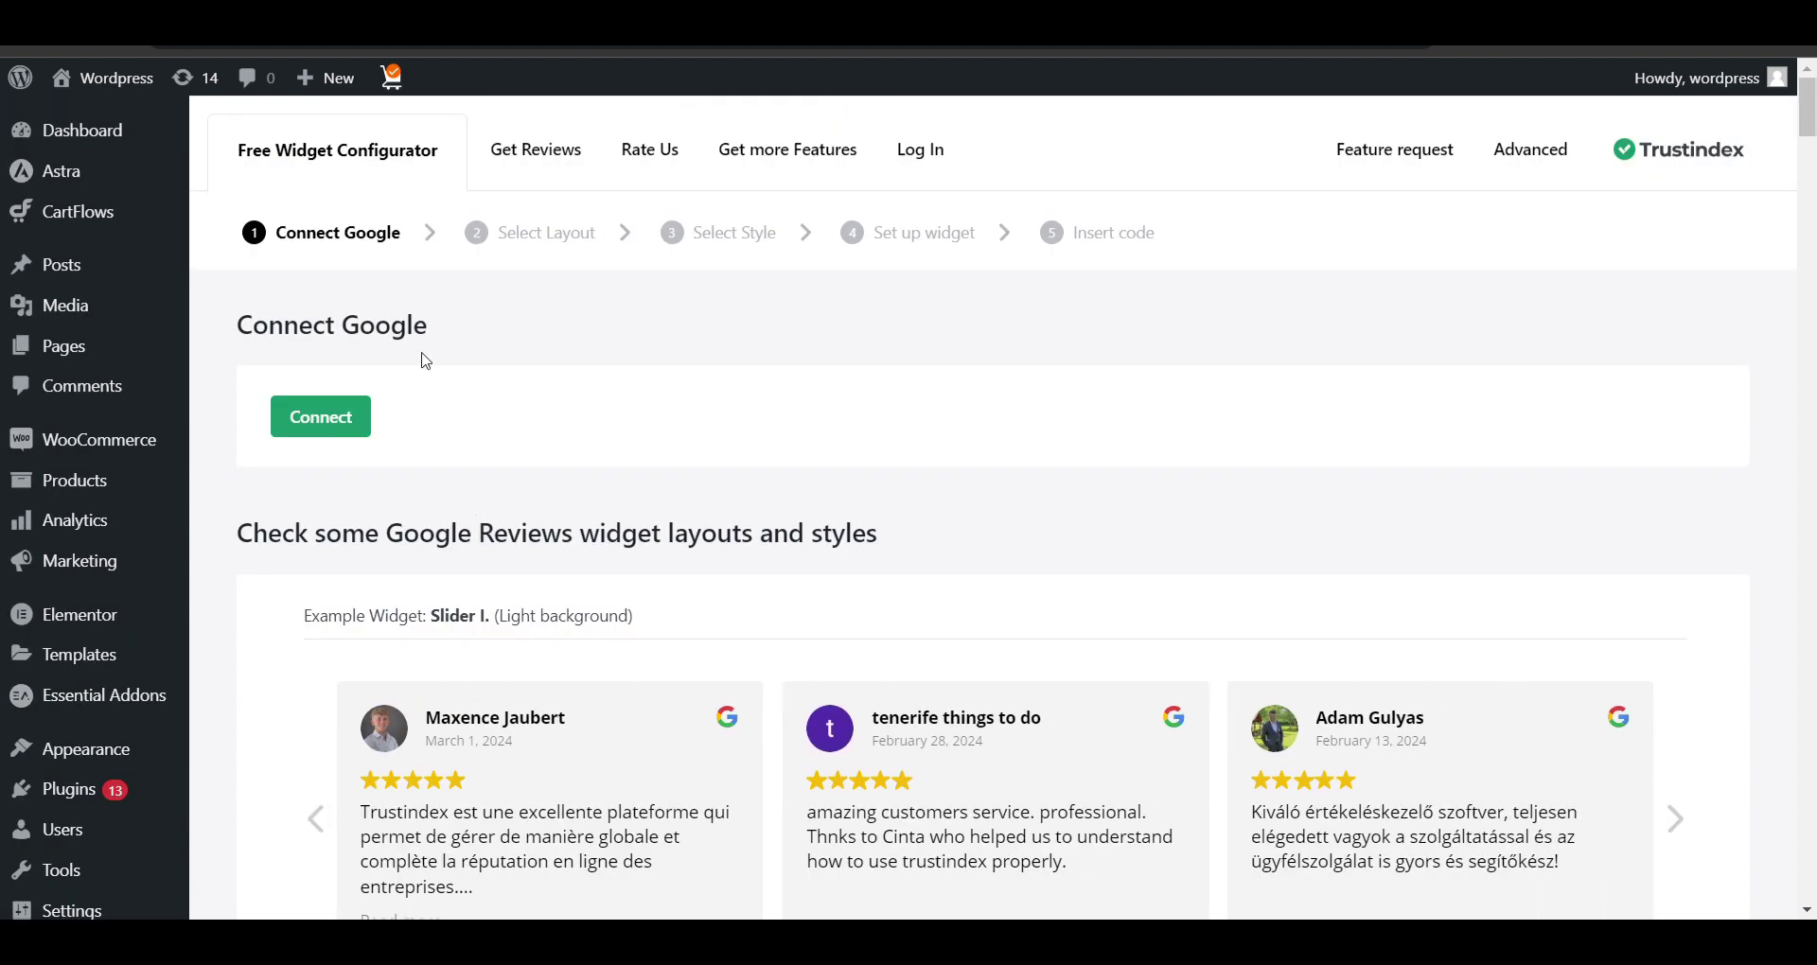
scroll(525, 402, "down", 3)
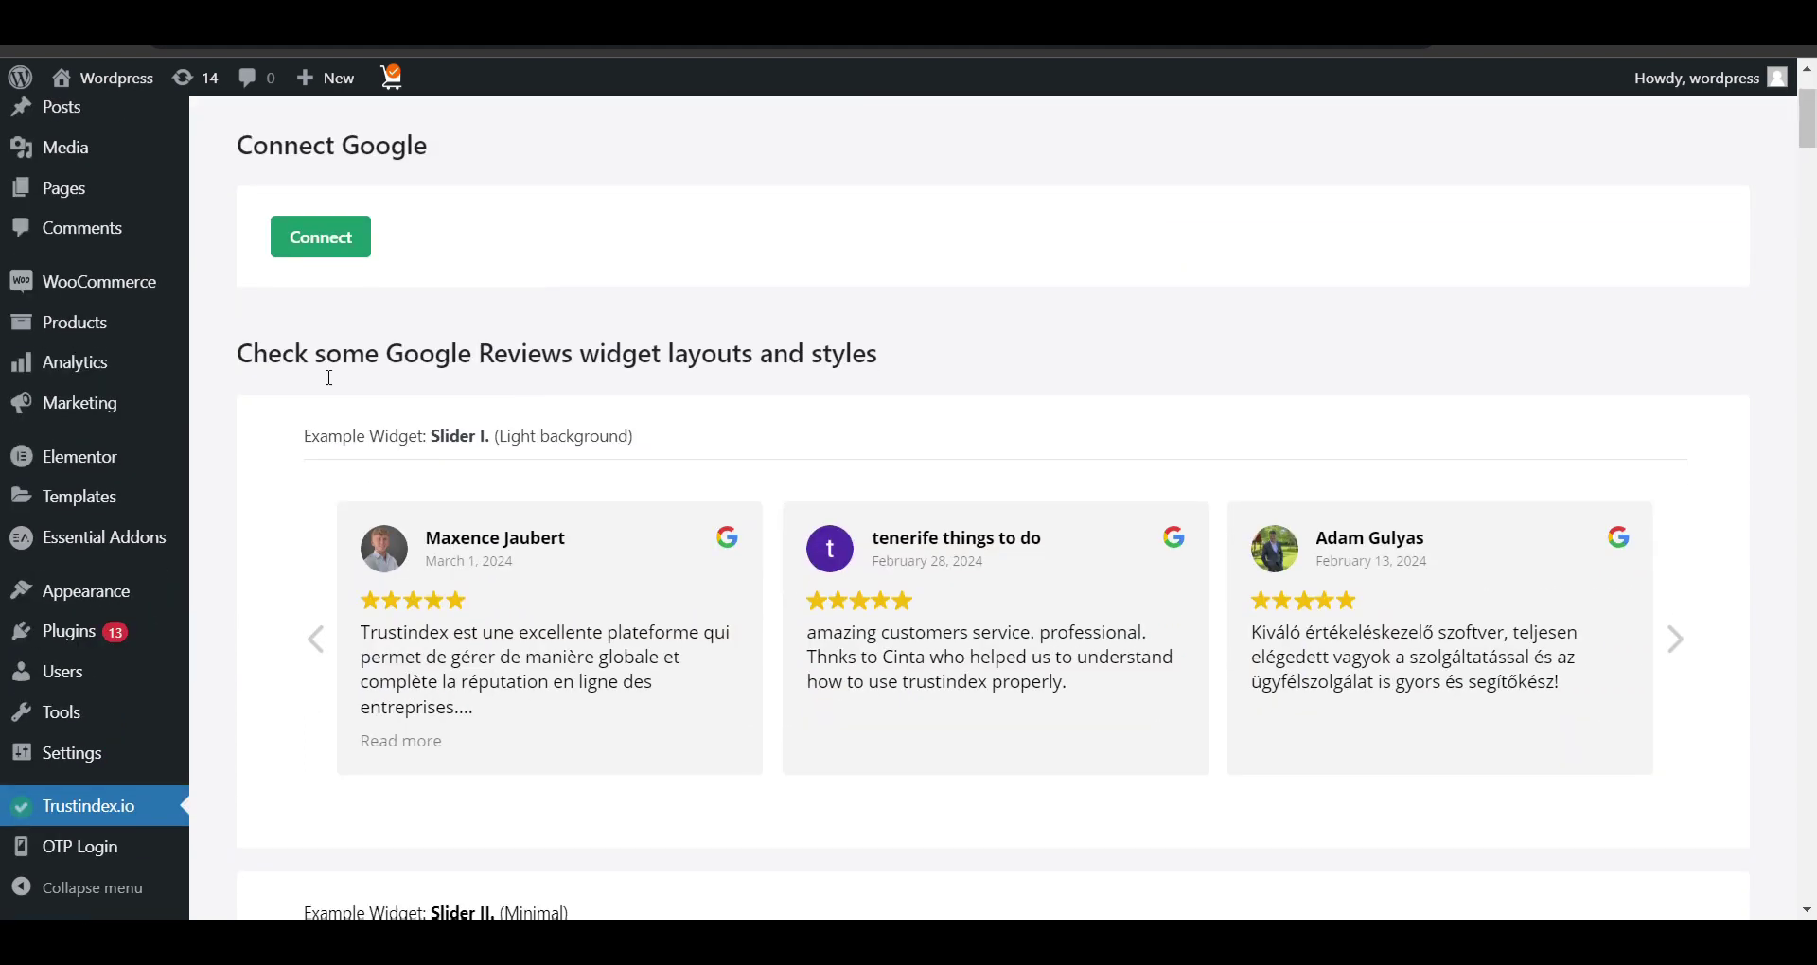
scroll(603, 208, "down", 2)
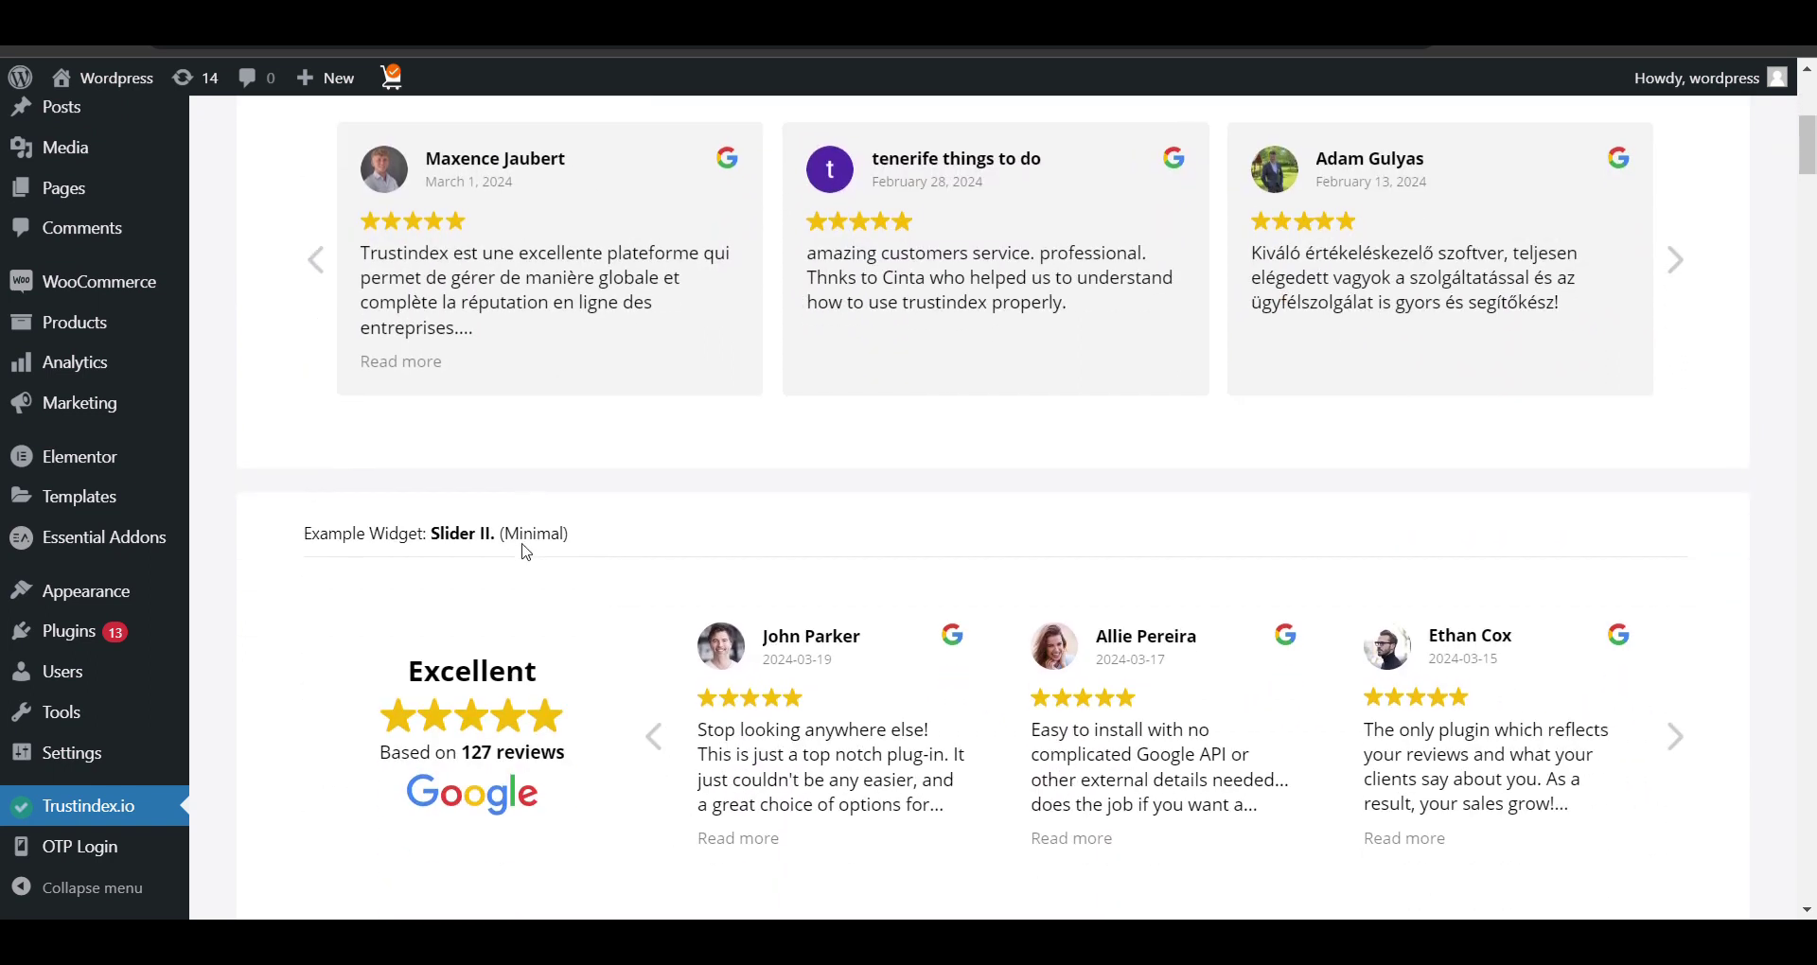
scroll(600, 371, "up", 3)
scroll(598, 369, "down", 6)
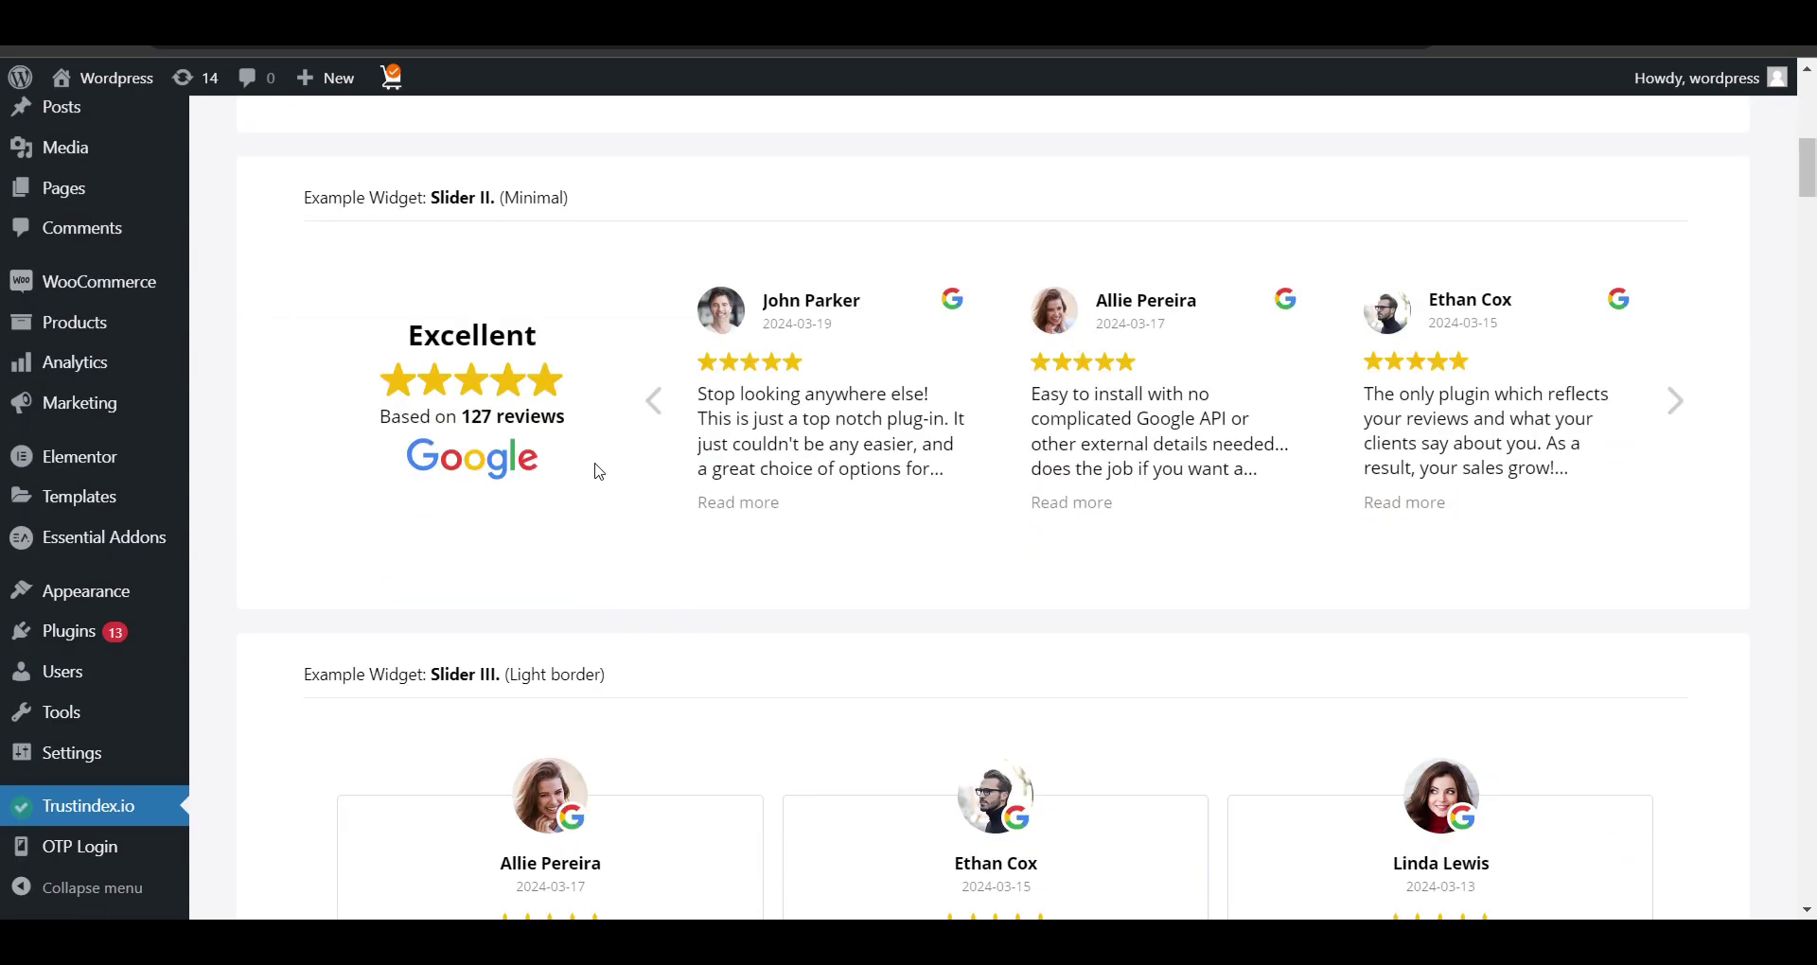
scroll(762, 522, "down", 3)
scroll(843, 418, "down", 8)
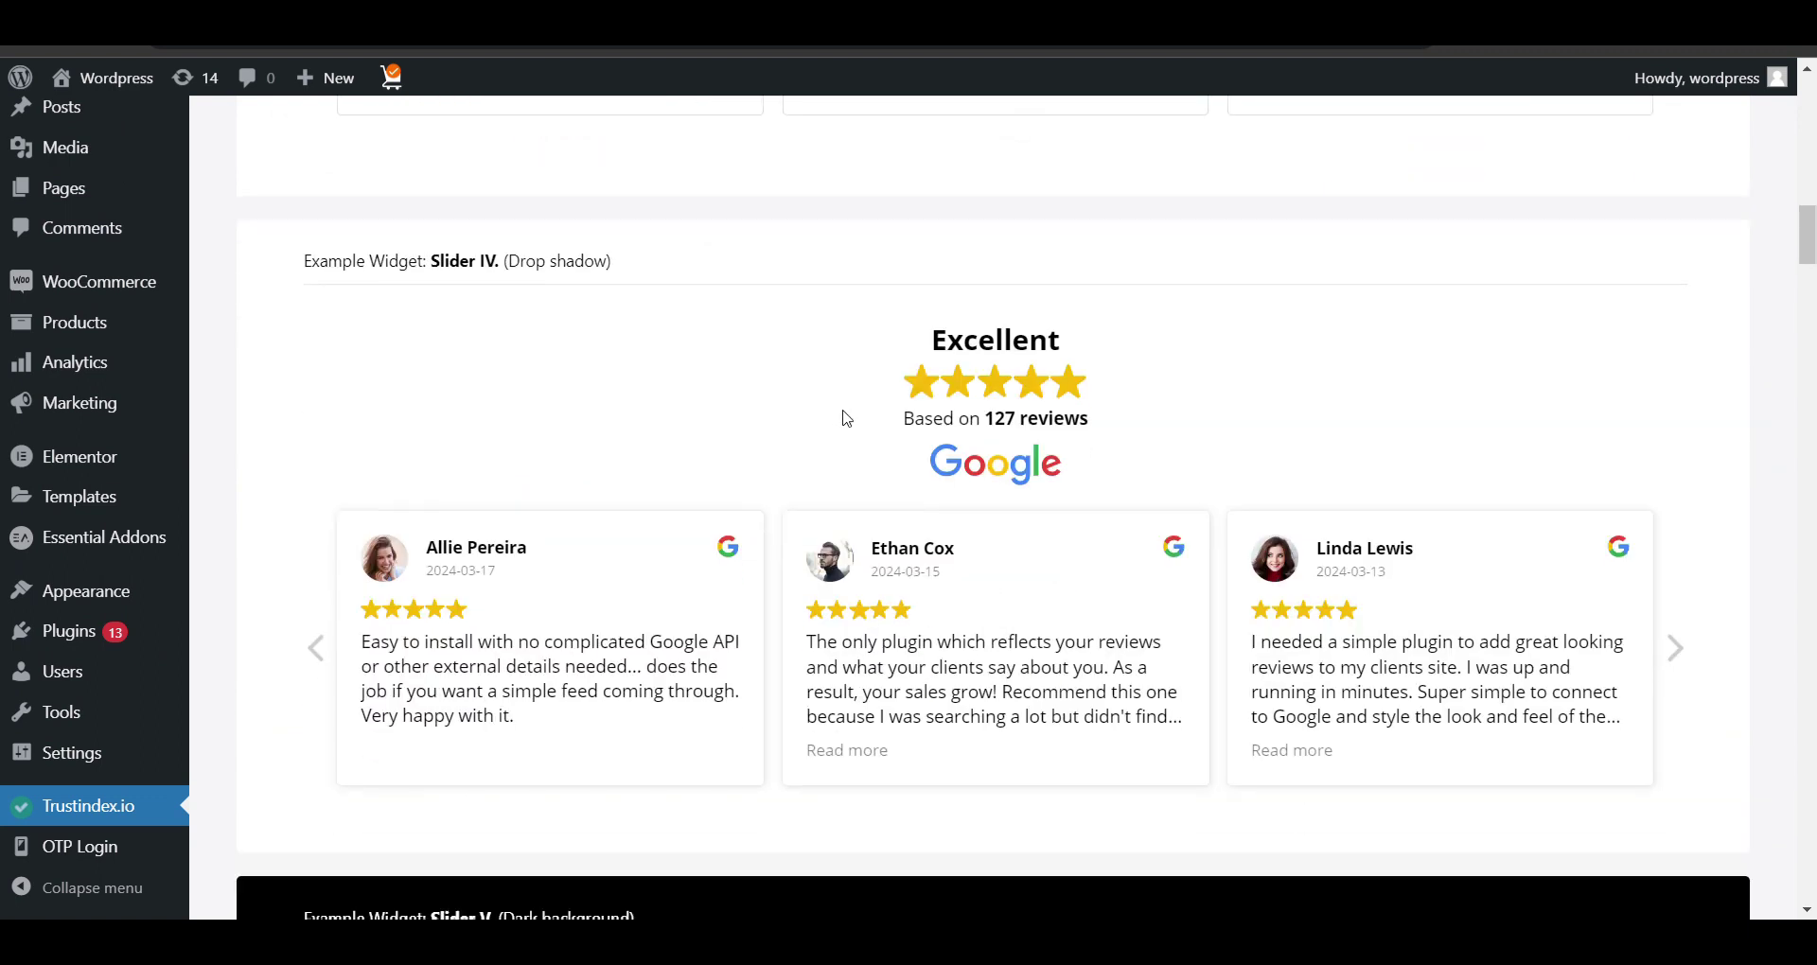
scroll(741, 267, "down", 9)
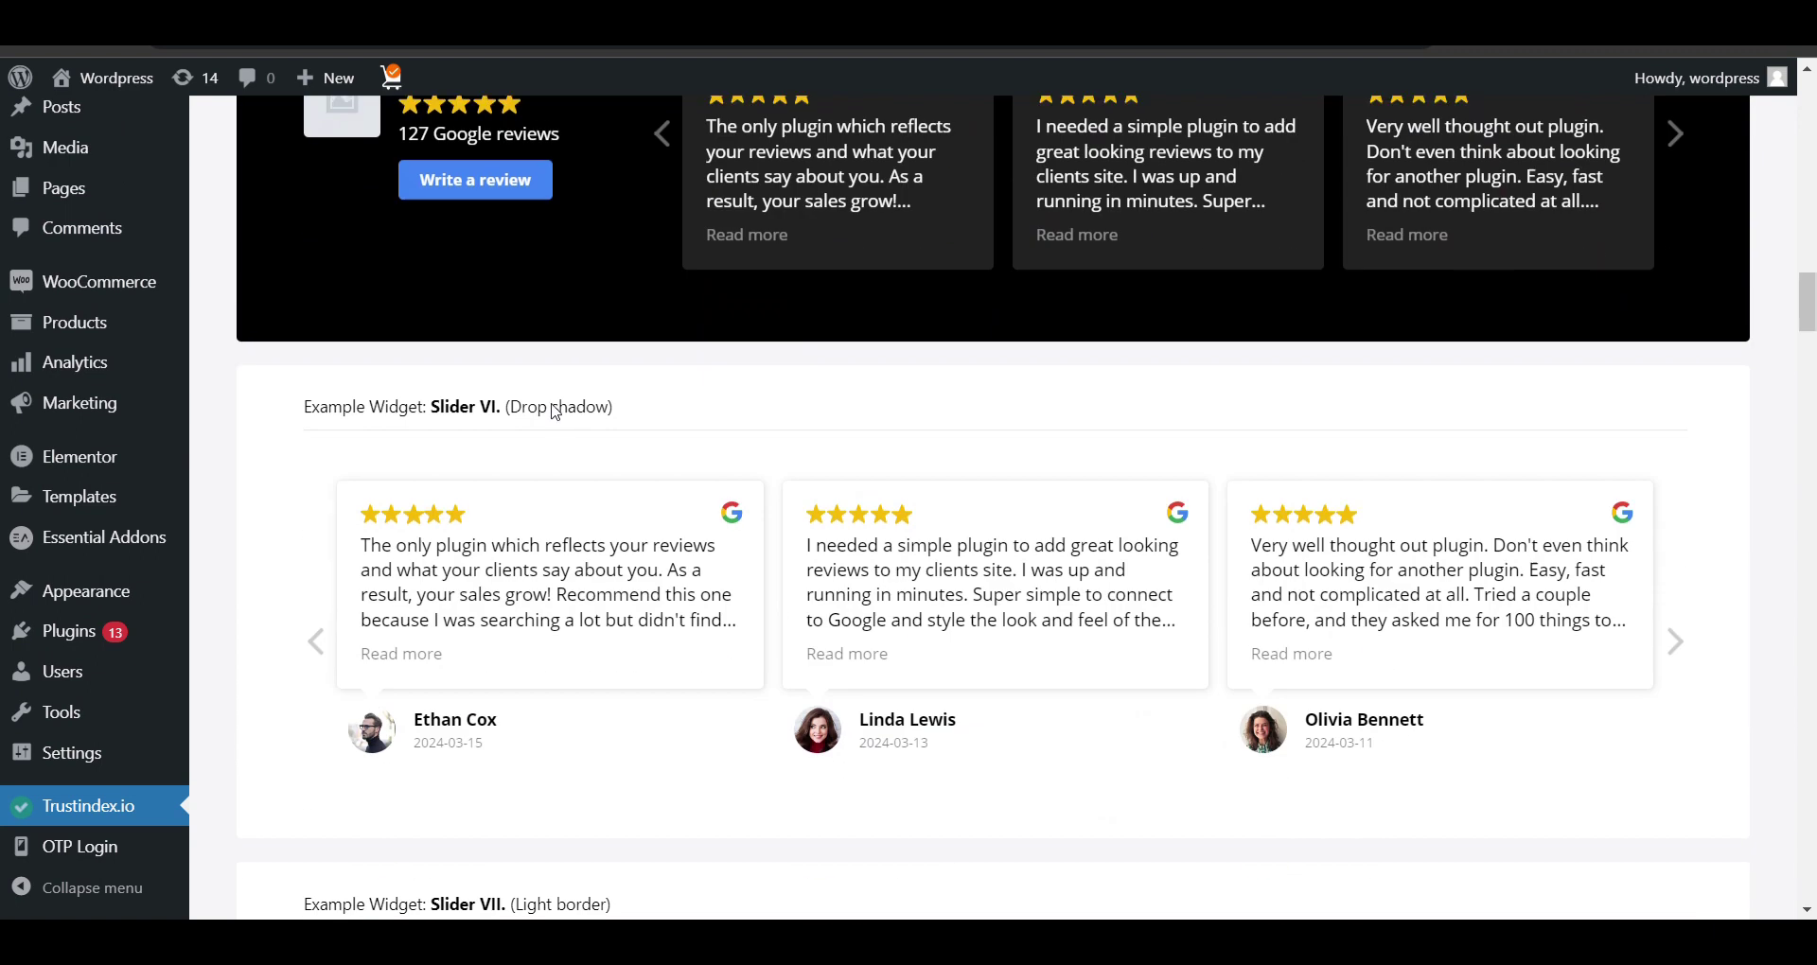
scroll(561, 413, "down", 5)
scroll(561, 413, "down", 18)
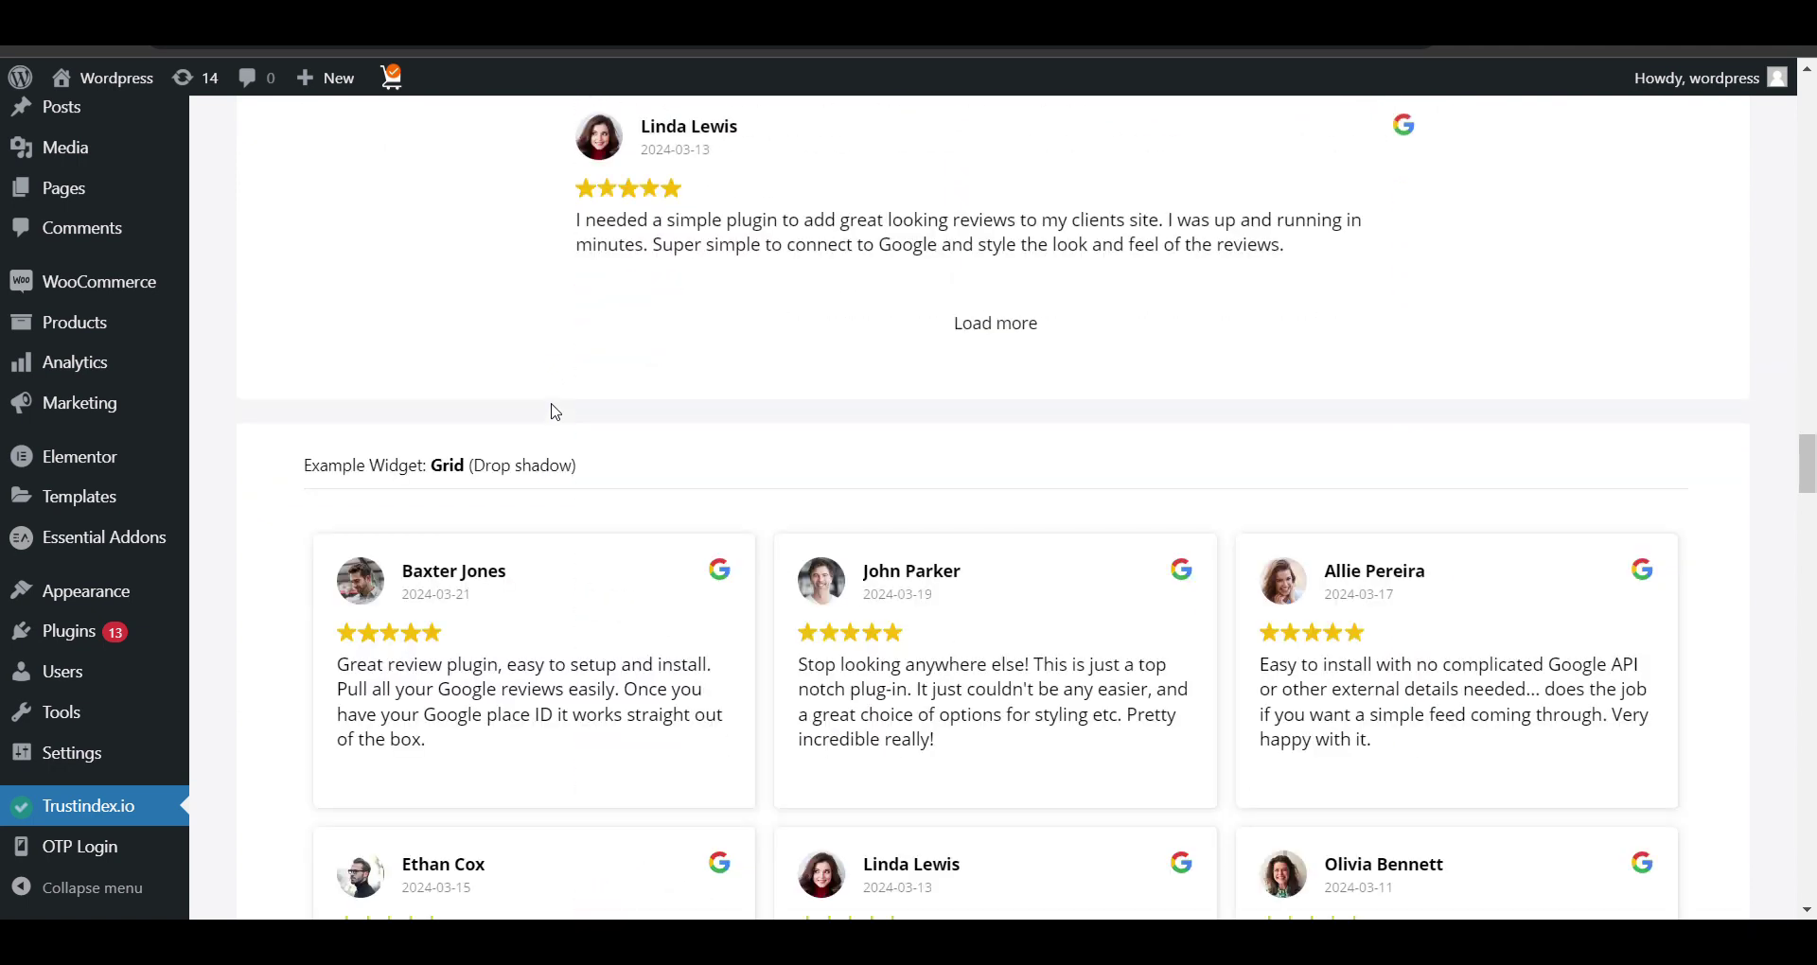
scroll(555, 413, "up", 12)
scroll(451, 486, "down", 10)
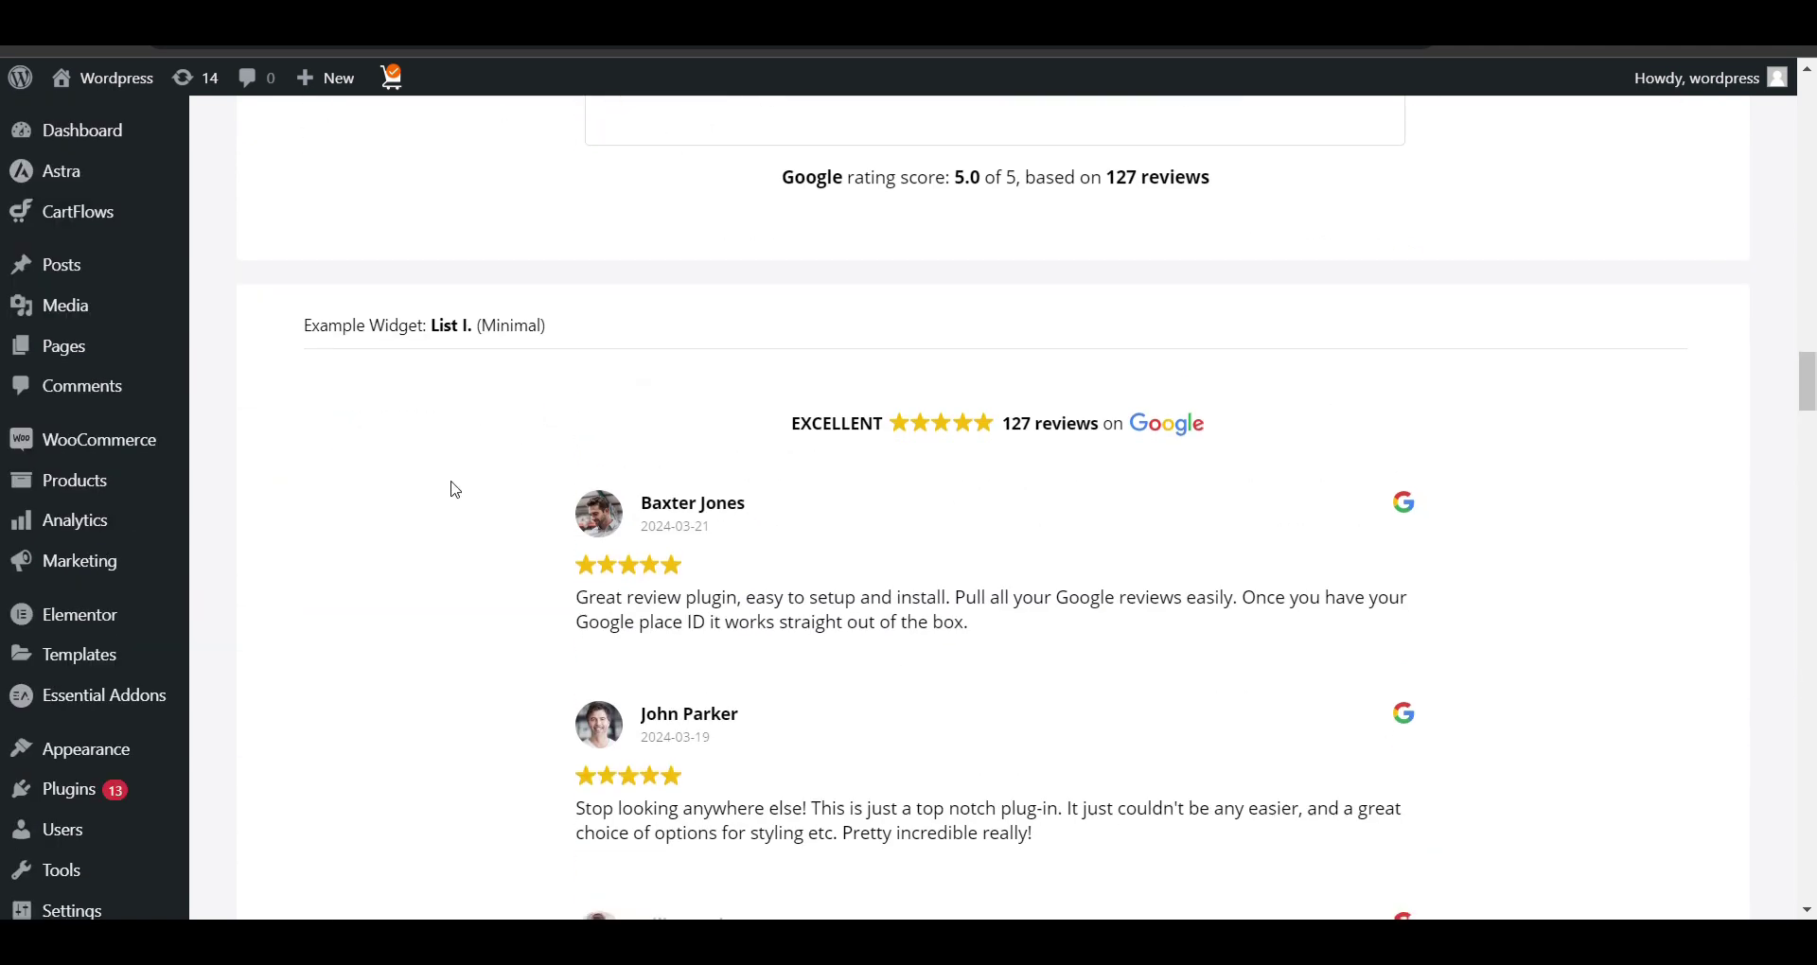
scroll(958, 487, "down", 5)
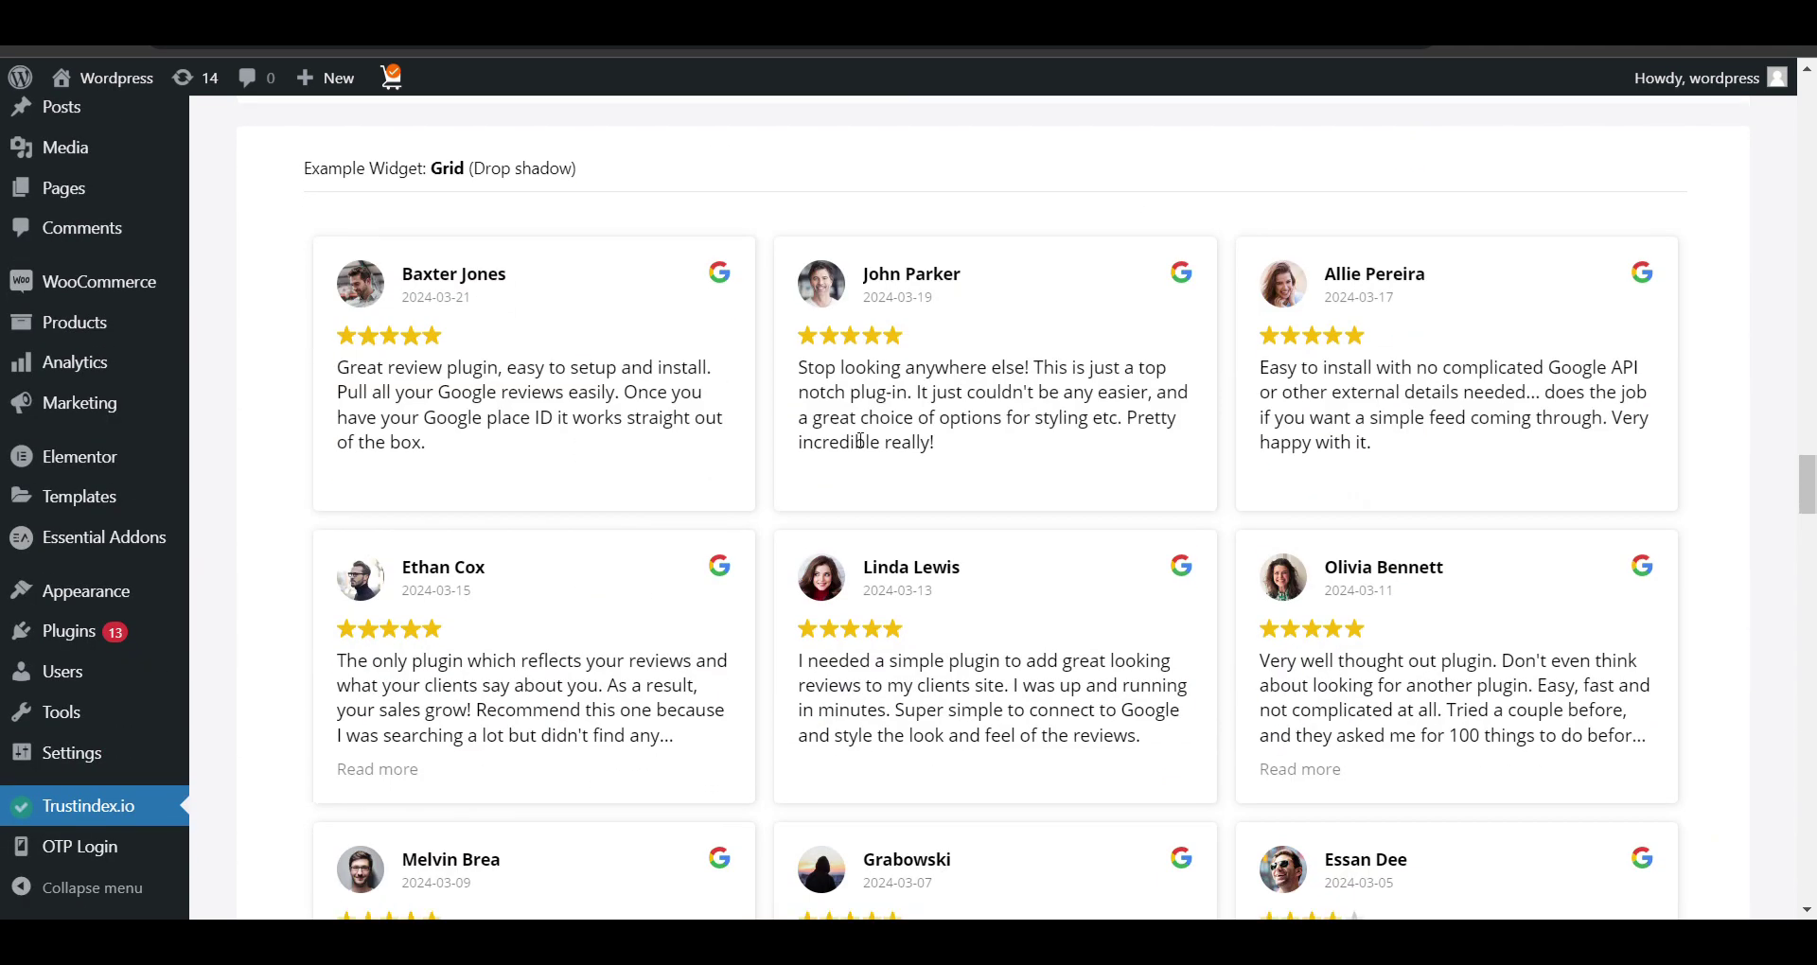
scroll(856, 438, "down", 12)
scroll(856, 438, "down", 8)
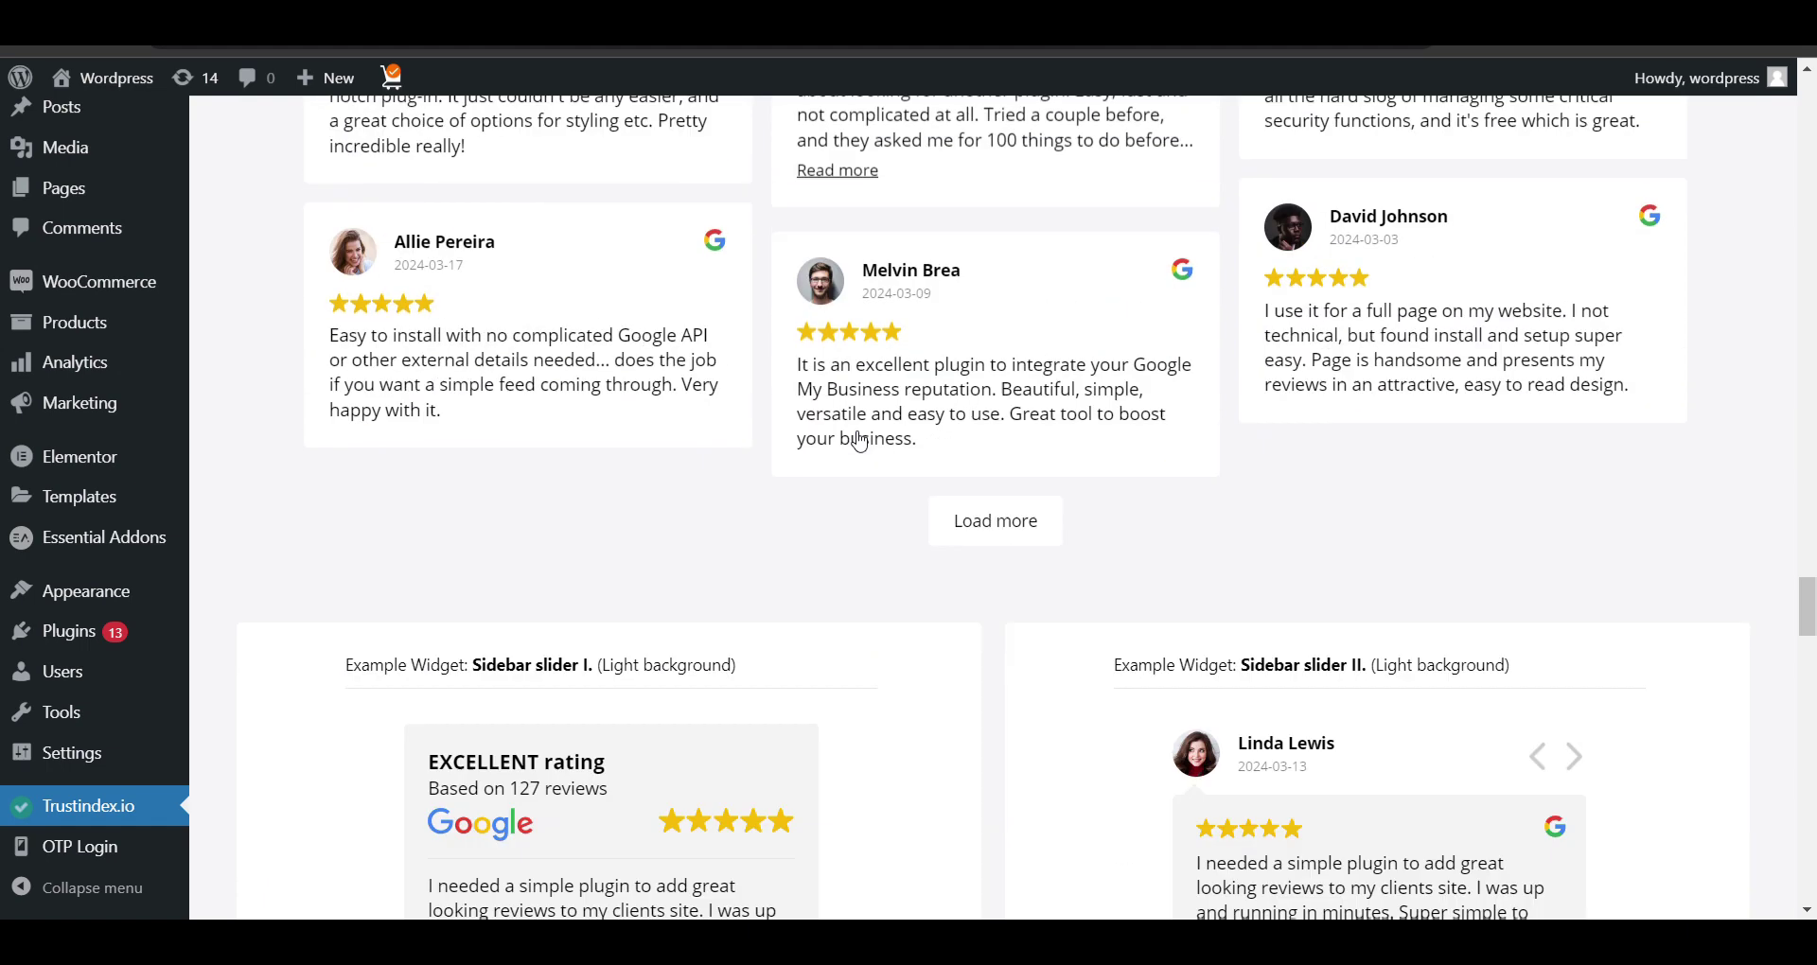
scroll(864, 552, "up", 5)
scroll(864, 552, "down", 18)
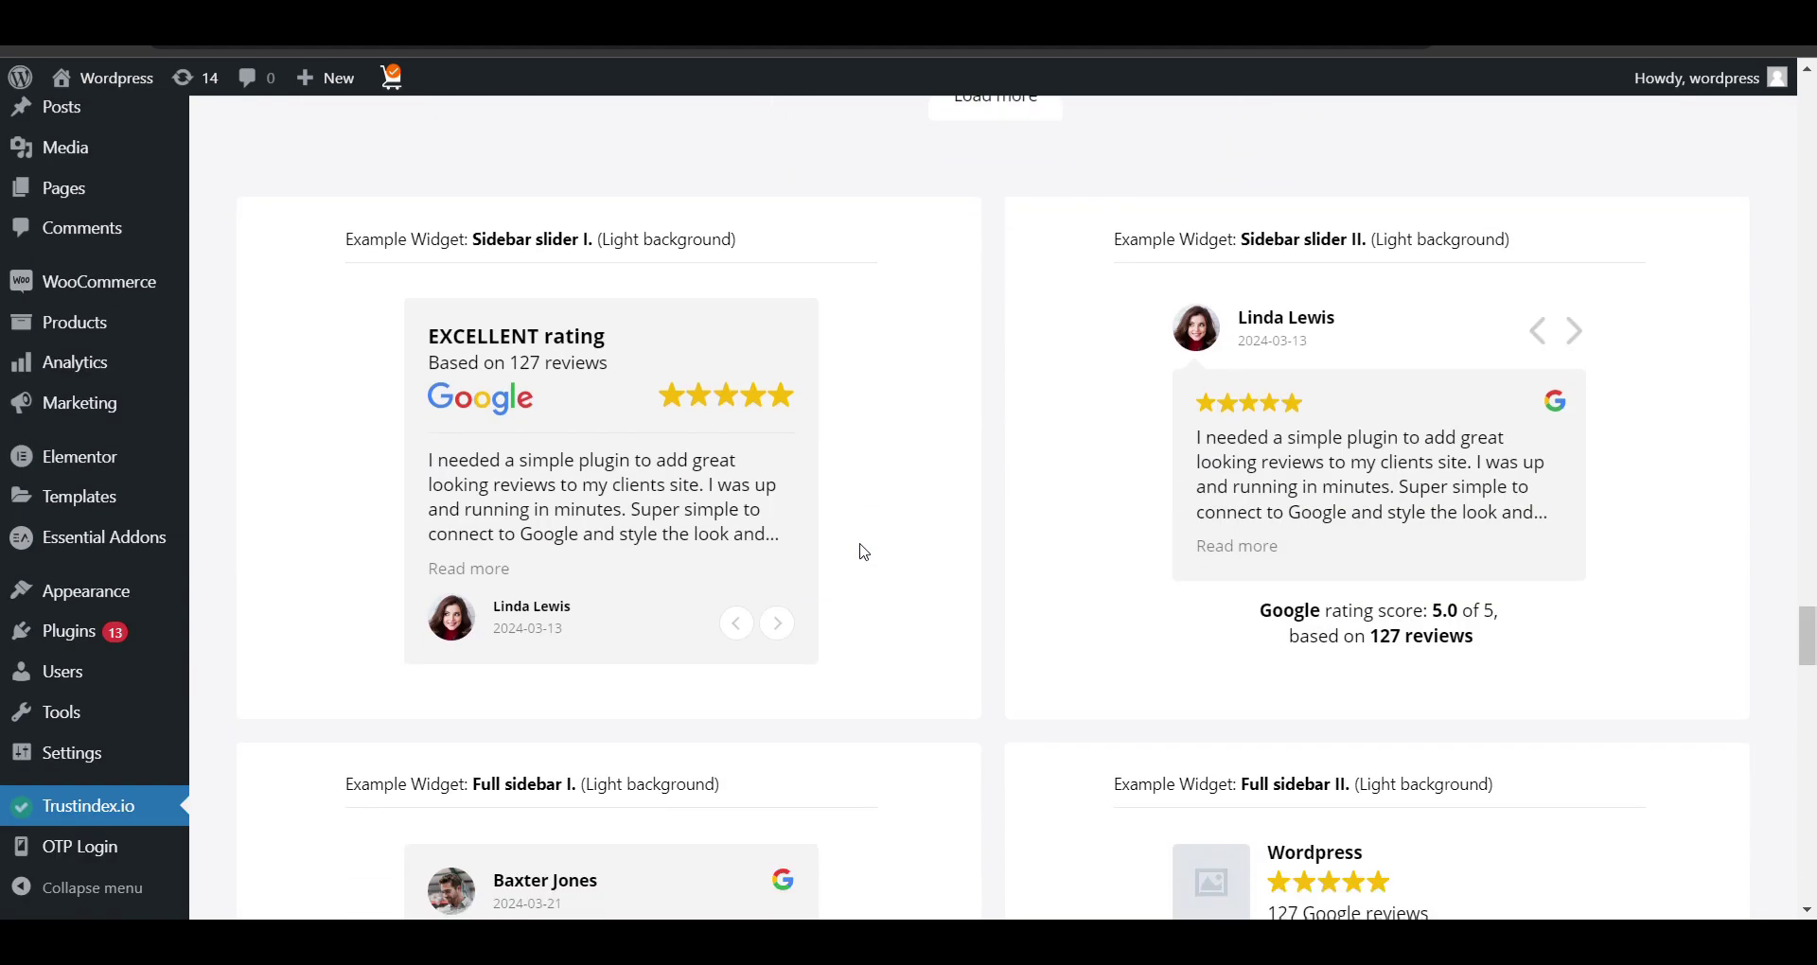
scroll(864, 551, "down", 15)
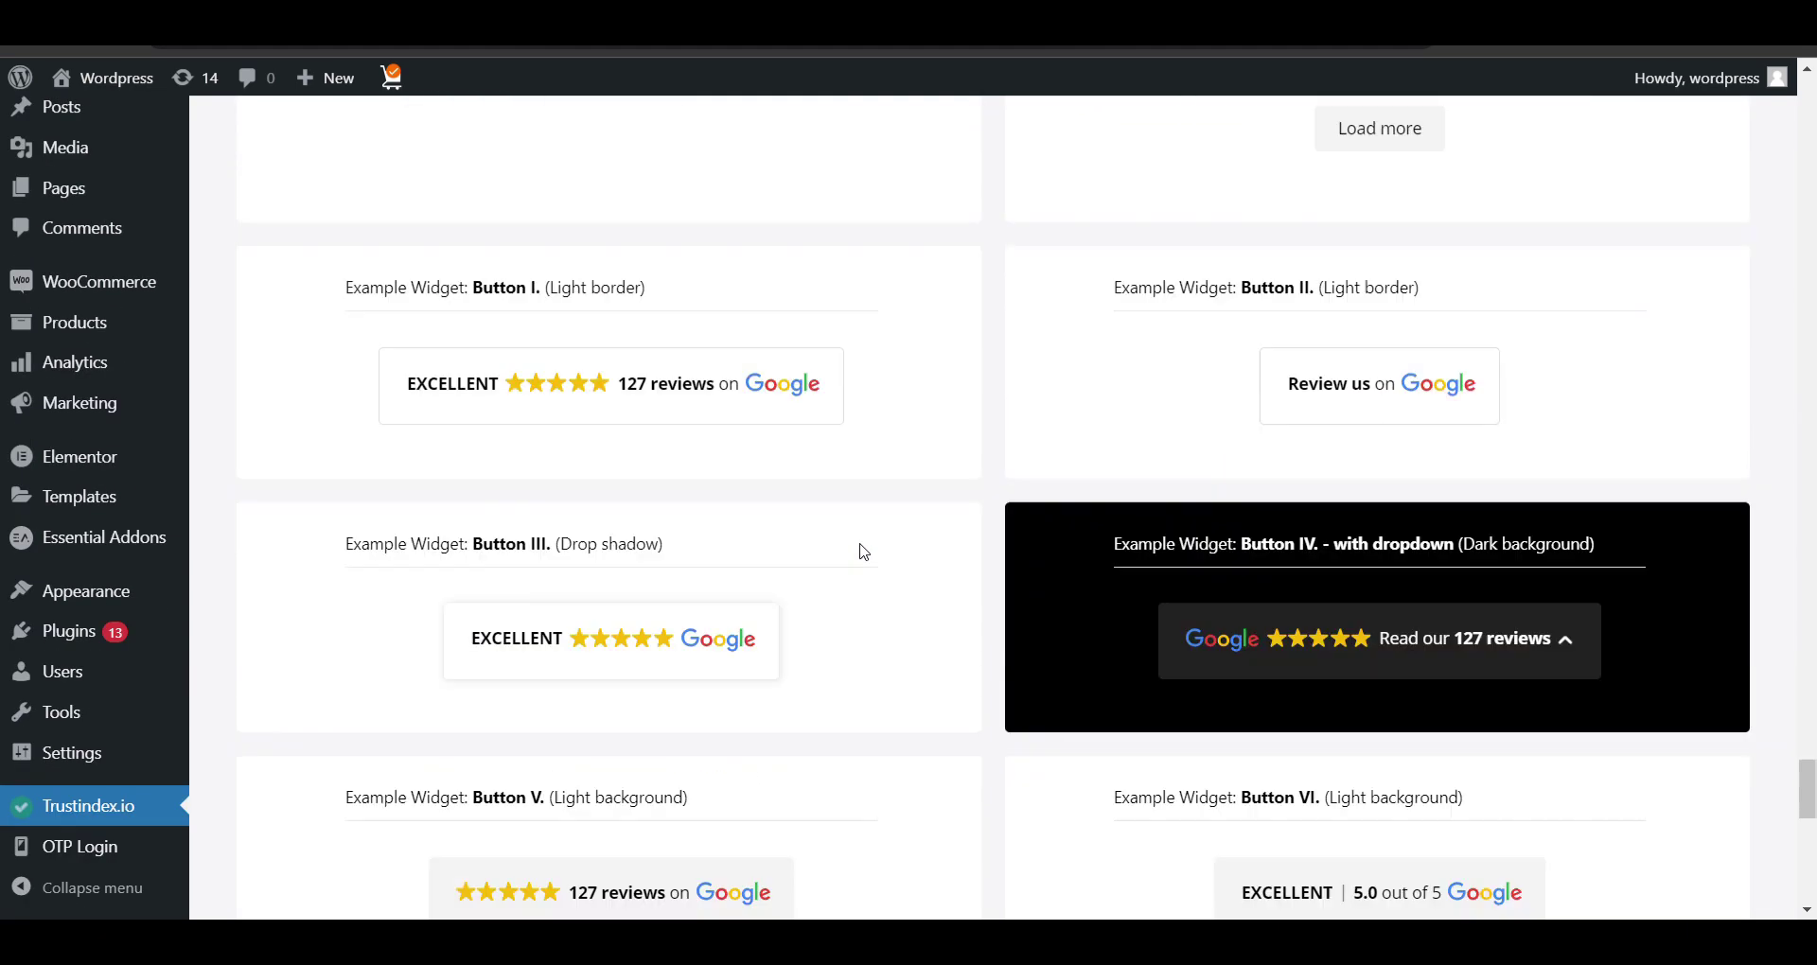
- Open the window for connecting a Google Business Profile in the free widget configurator
scroll(864, 551, "up", 20)
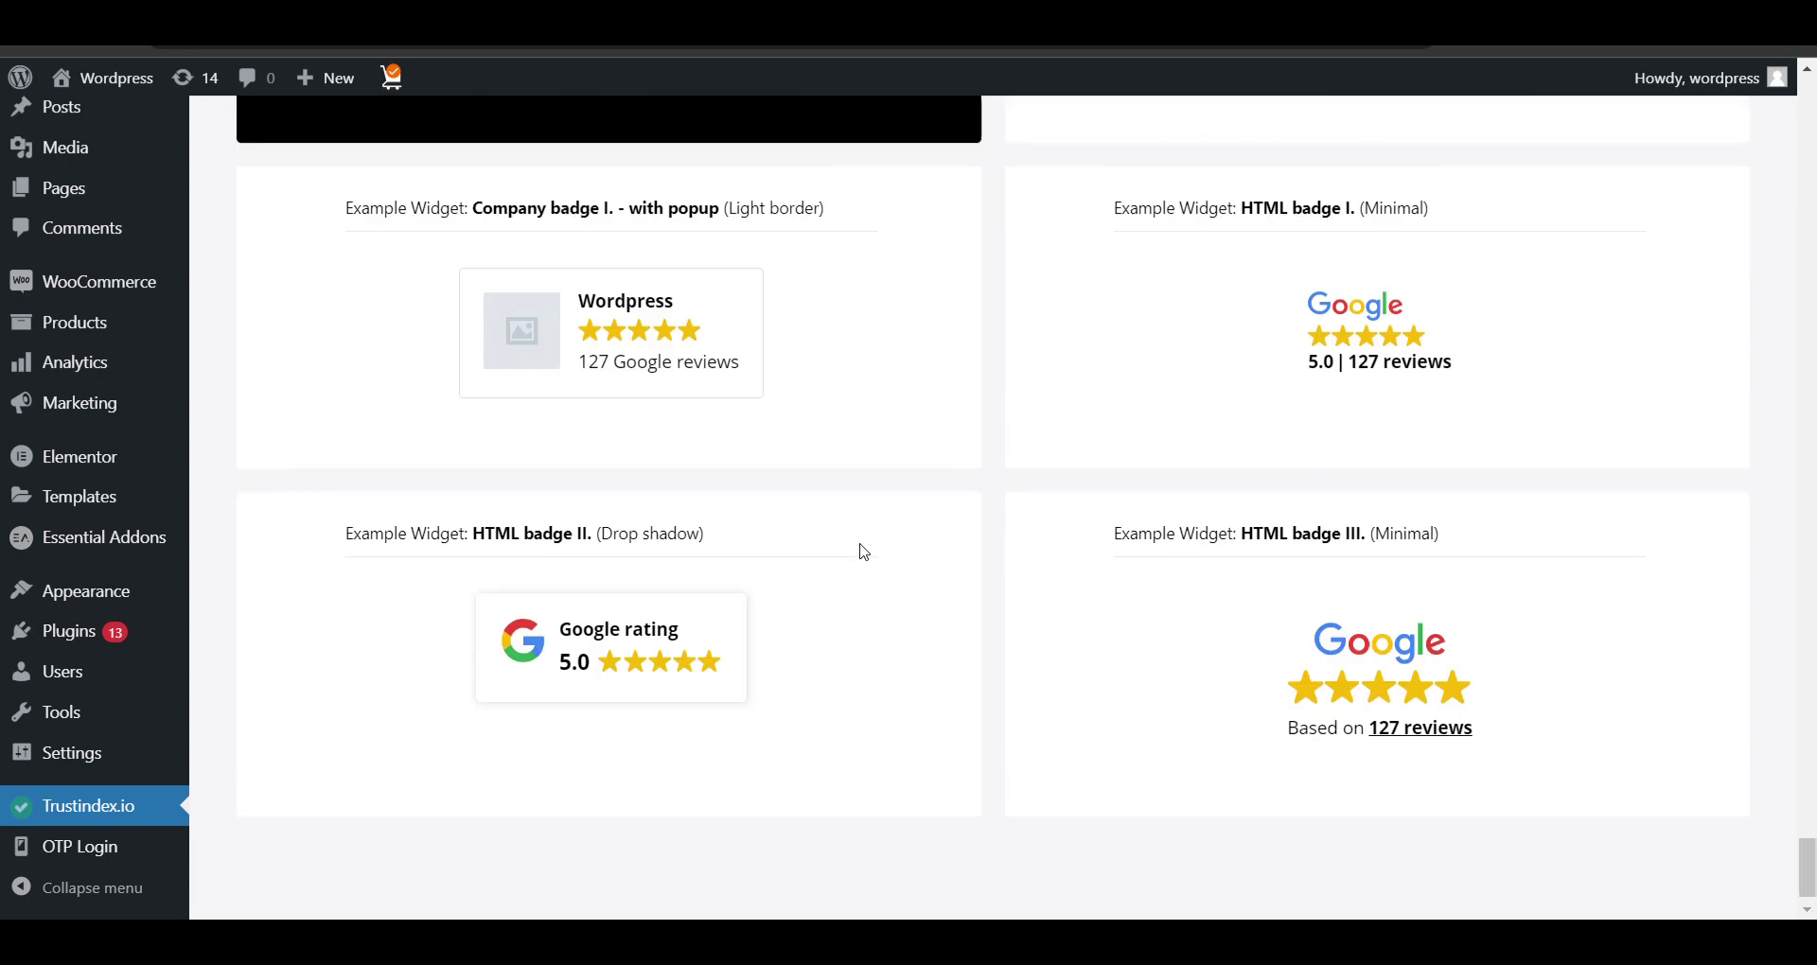
scroll(864, 552, "up", 10)
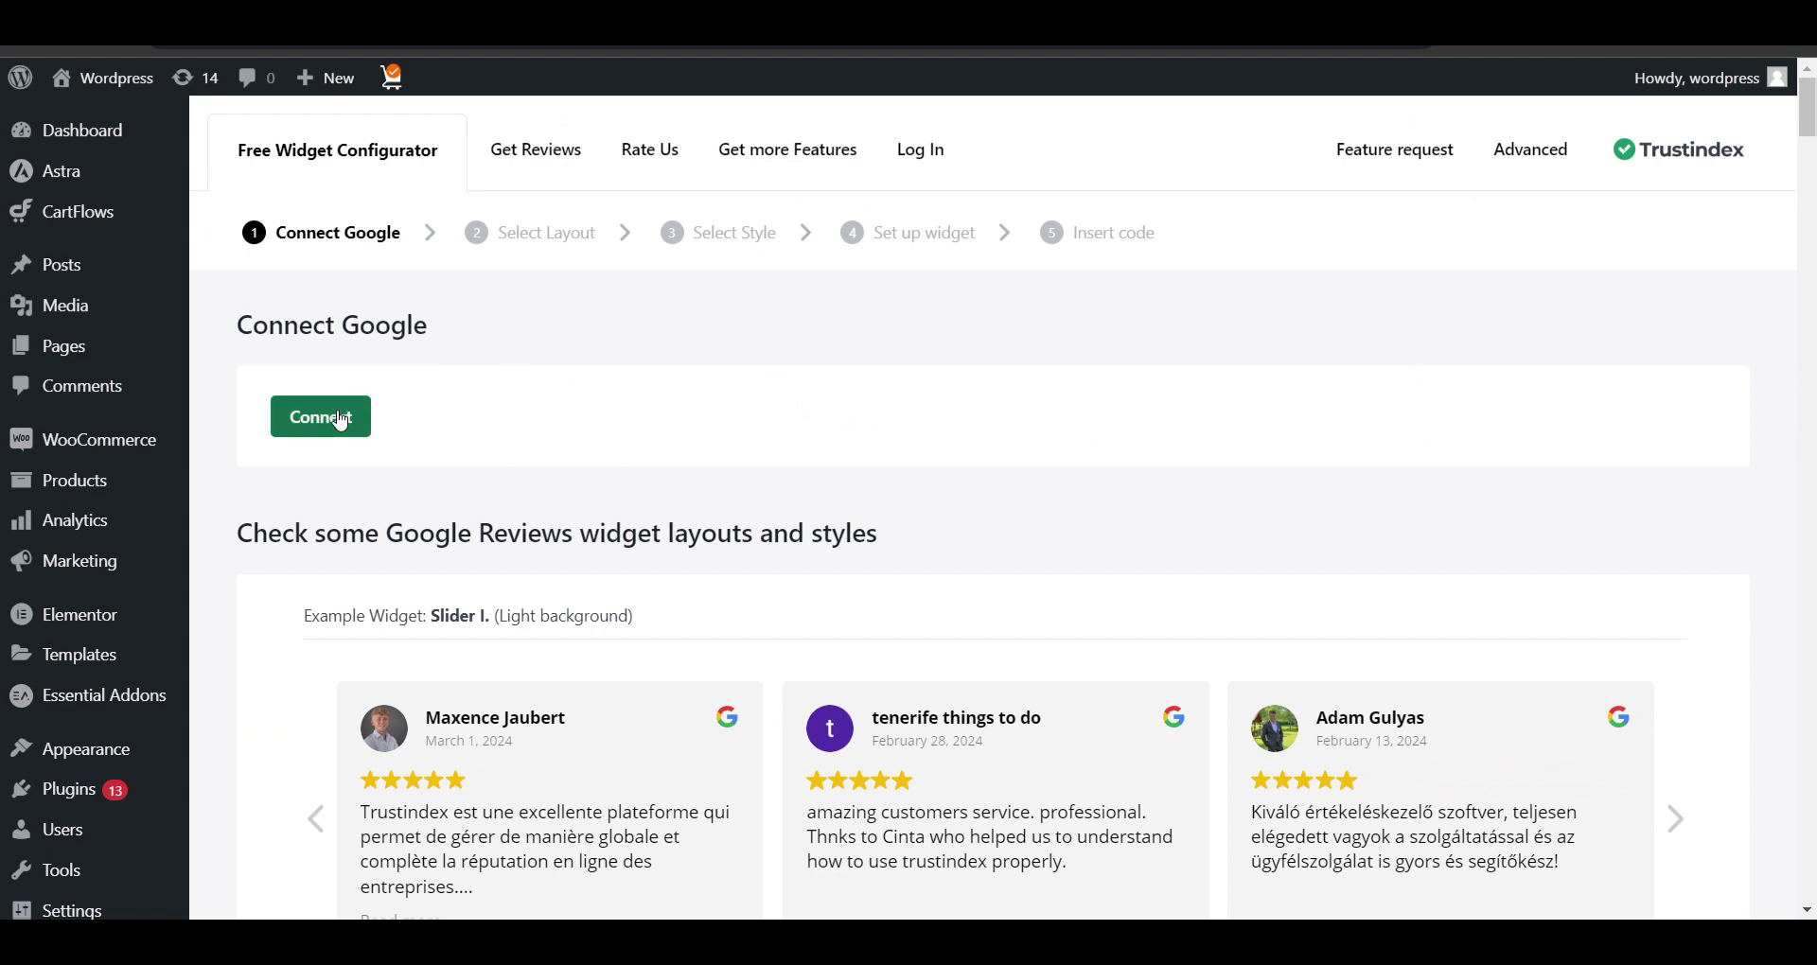
left_click(339, 417)
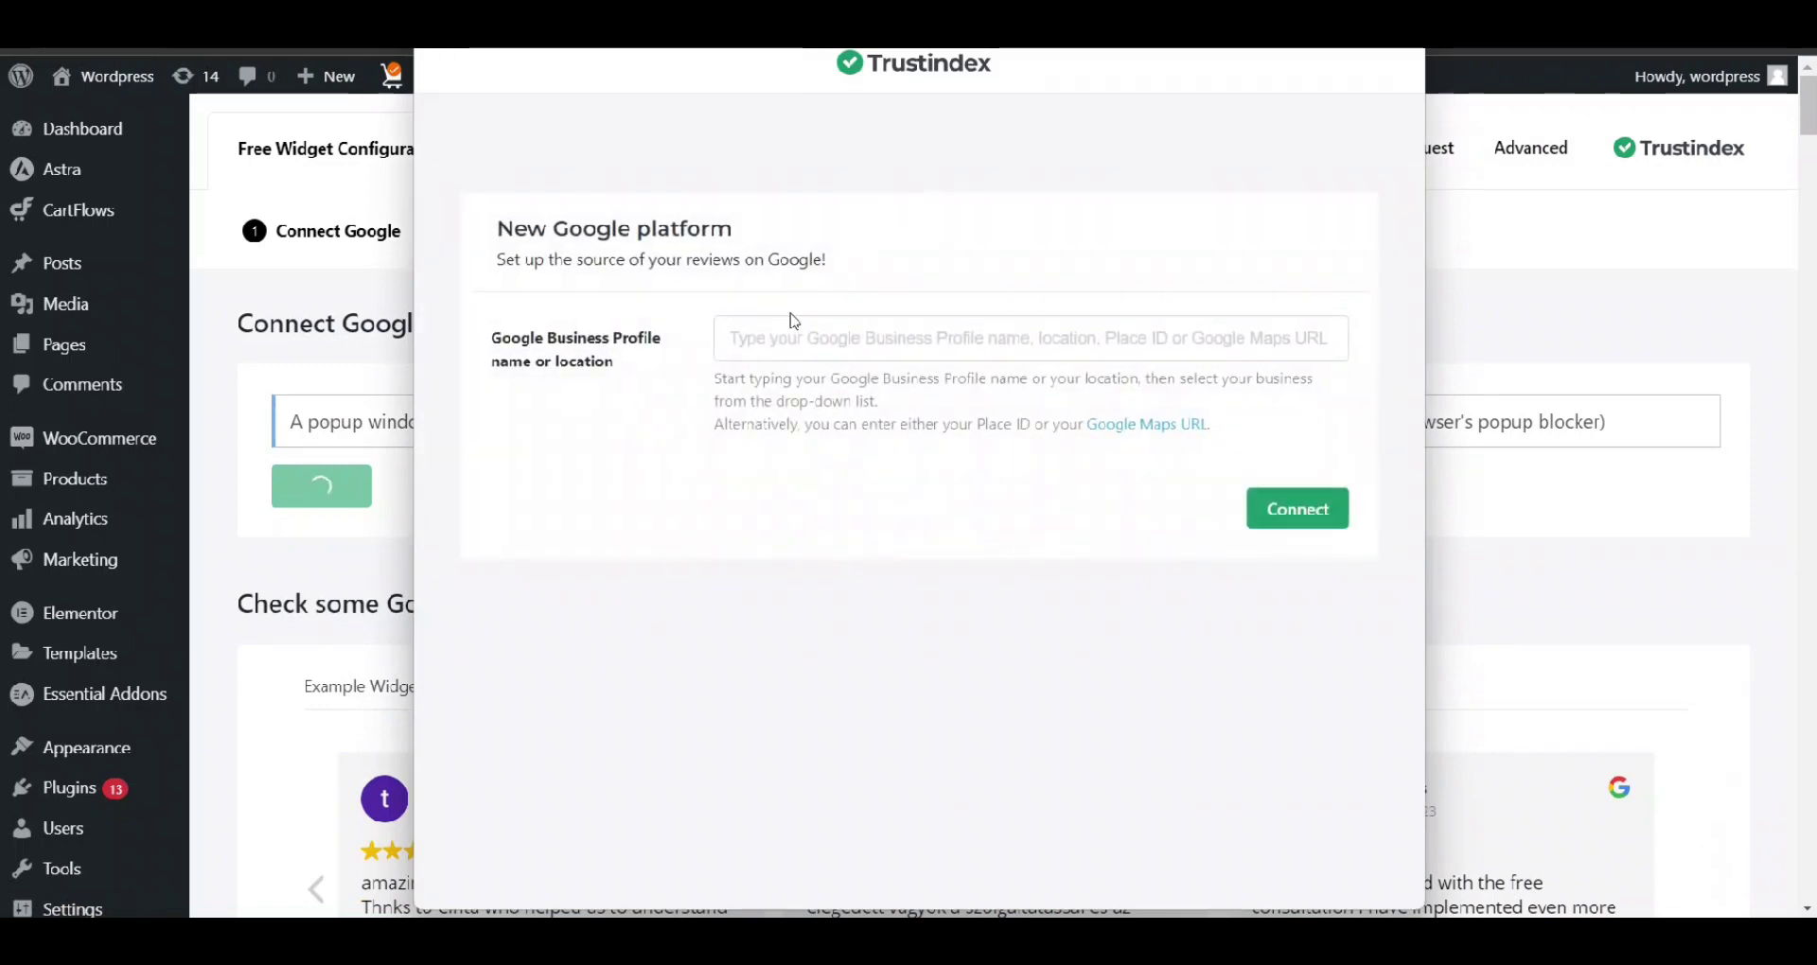
- Copy the business name "Billu & Bella - Pet Clinic 24x7" from its Google search listing for the Google Business Profile field
left_click(801, 338)
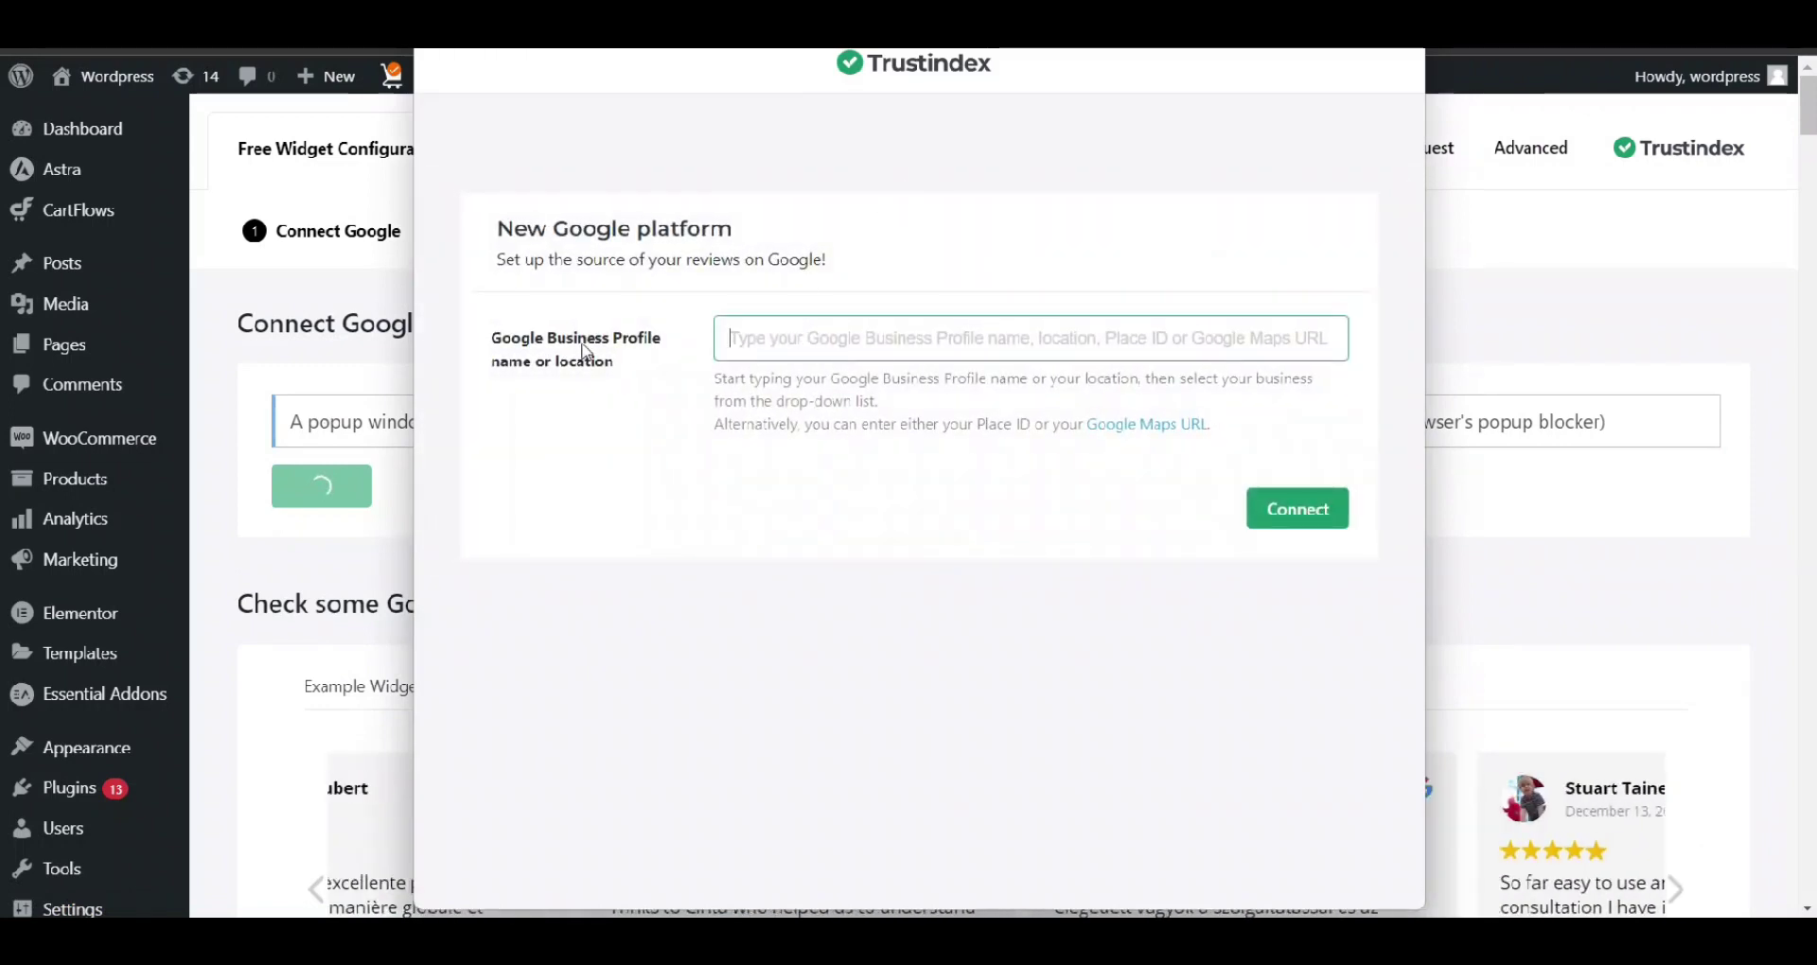
left_click_drag(484, 336, 643, 372)
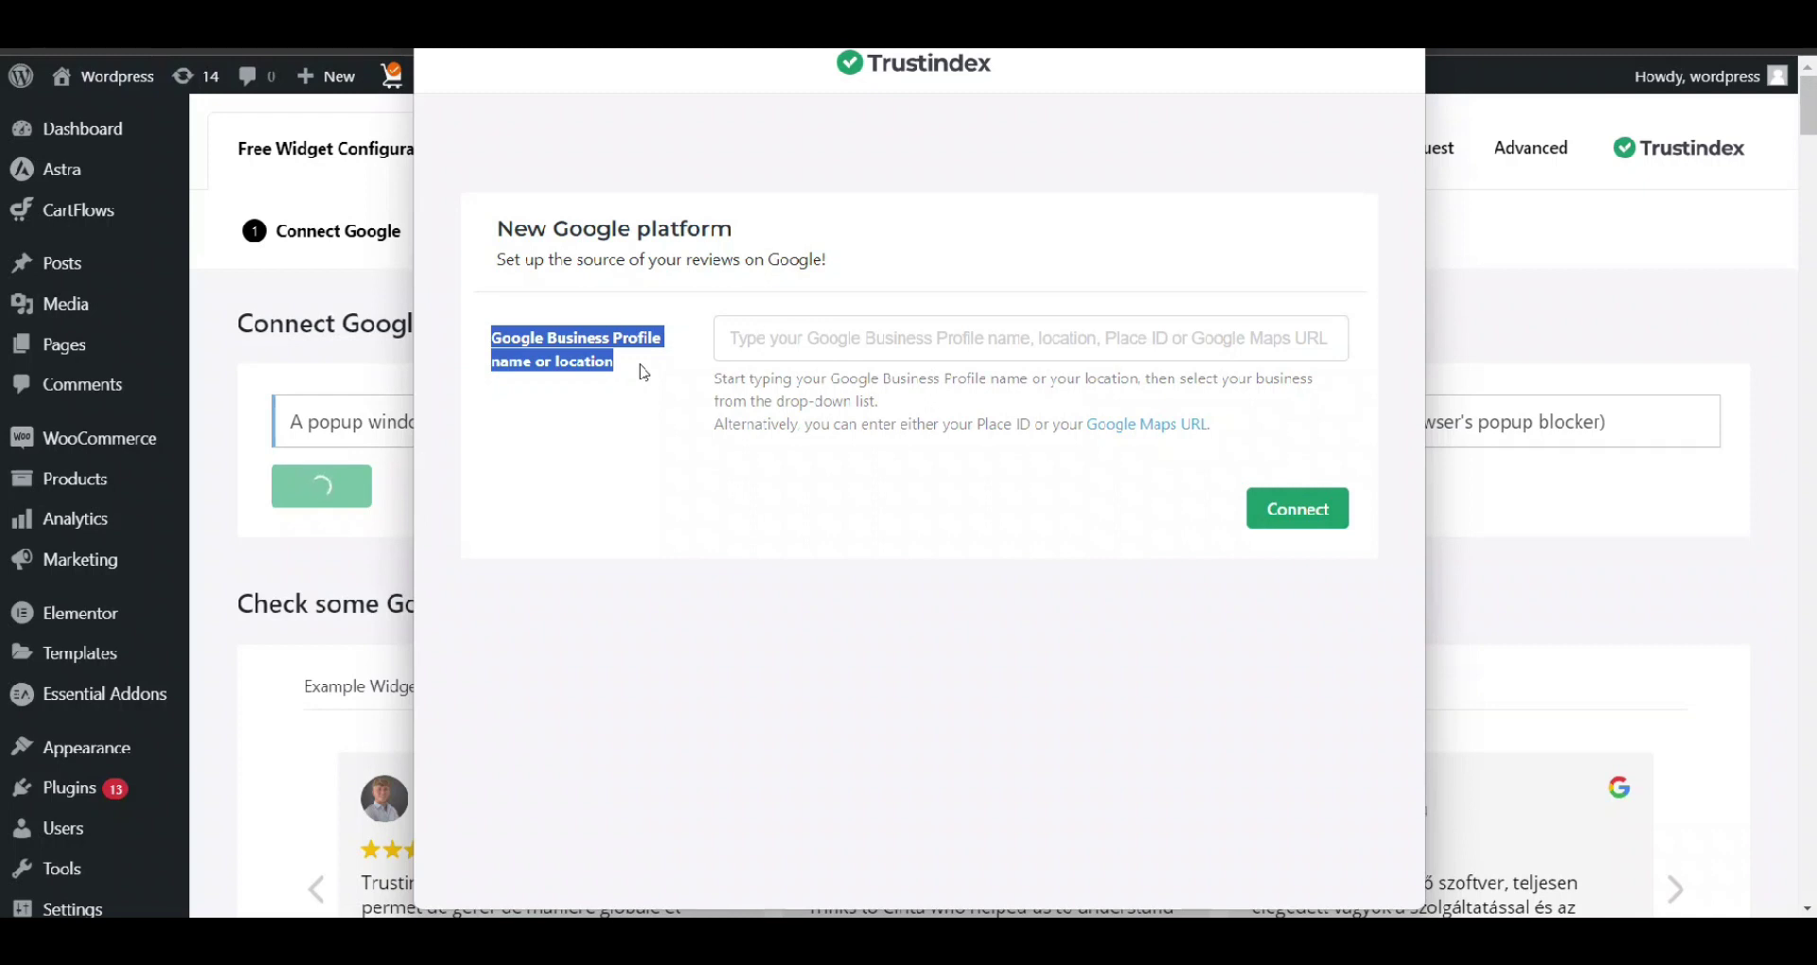
left_click(821, 335)
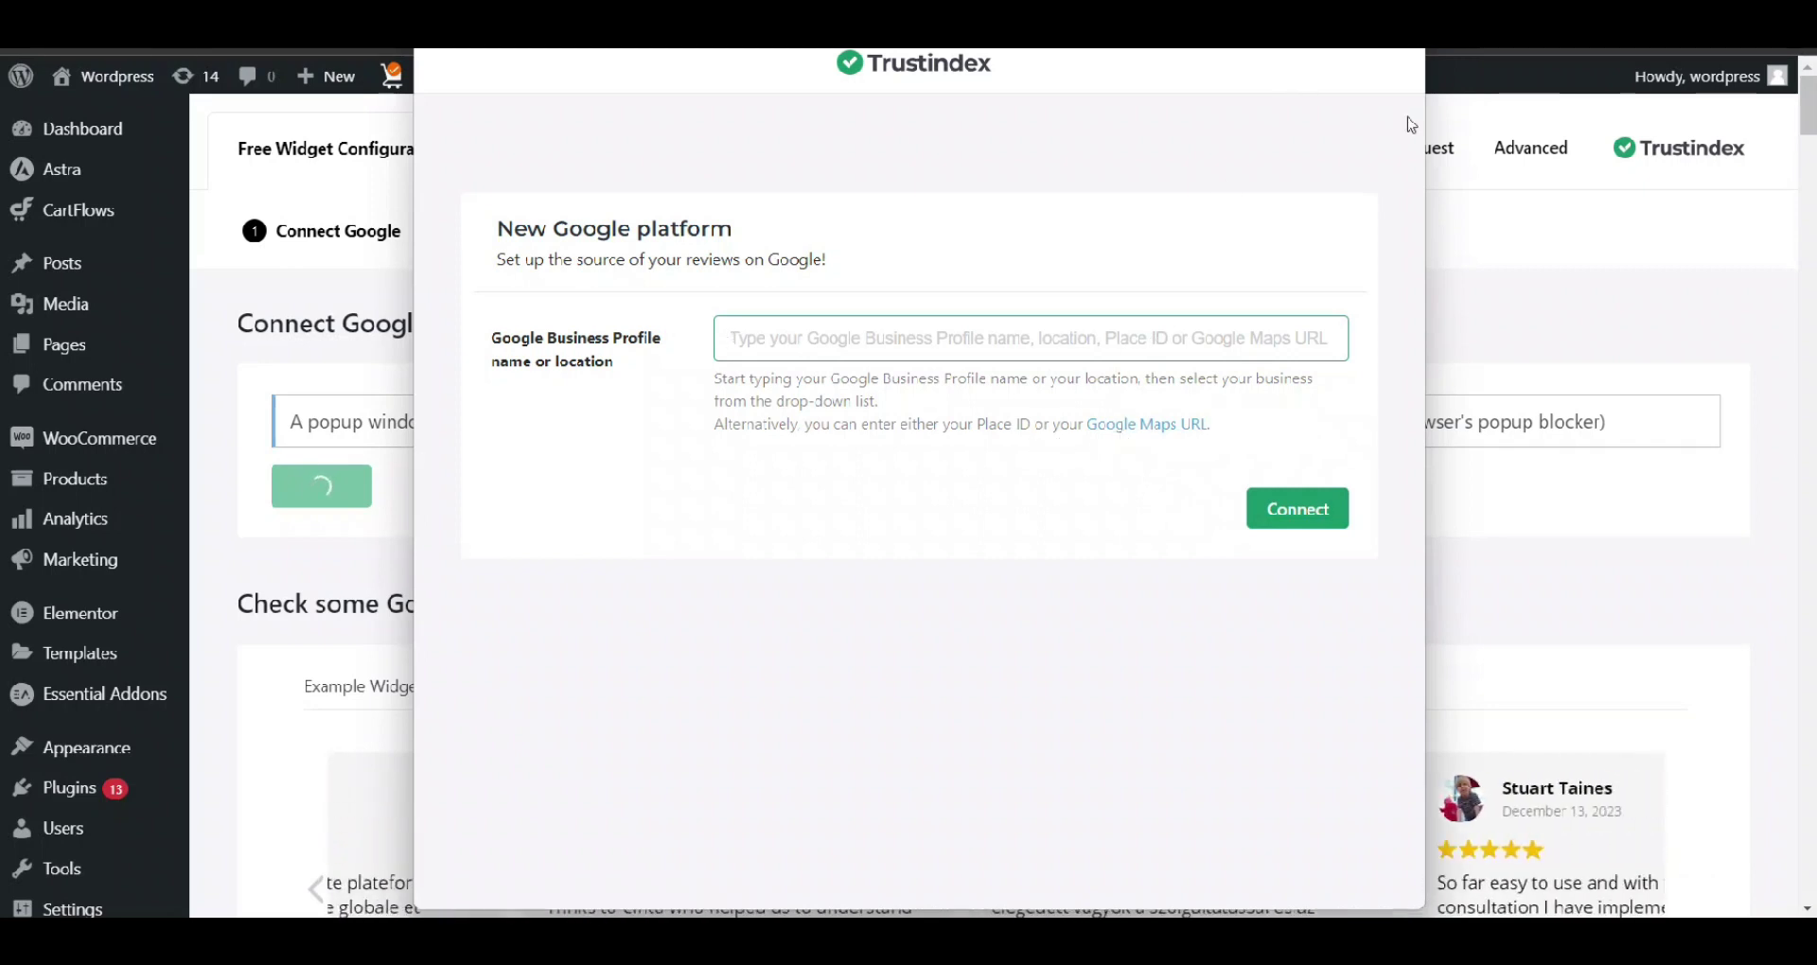
left_click(1507, 346)
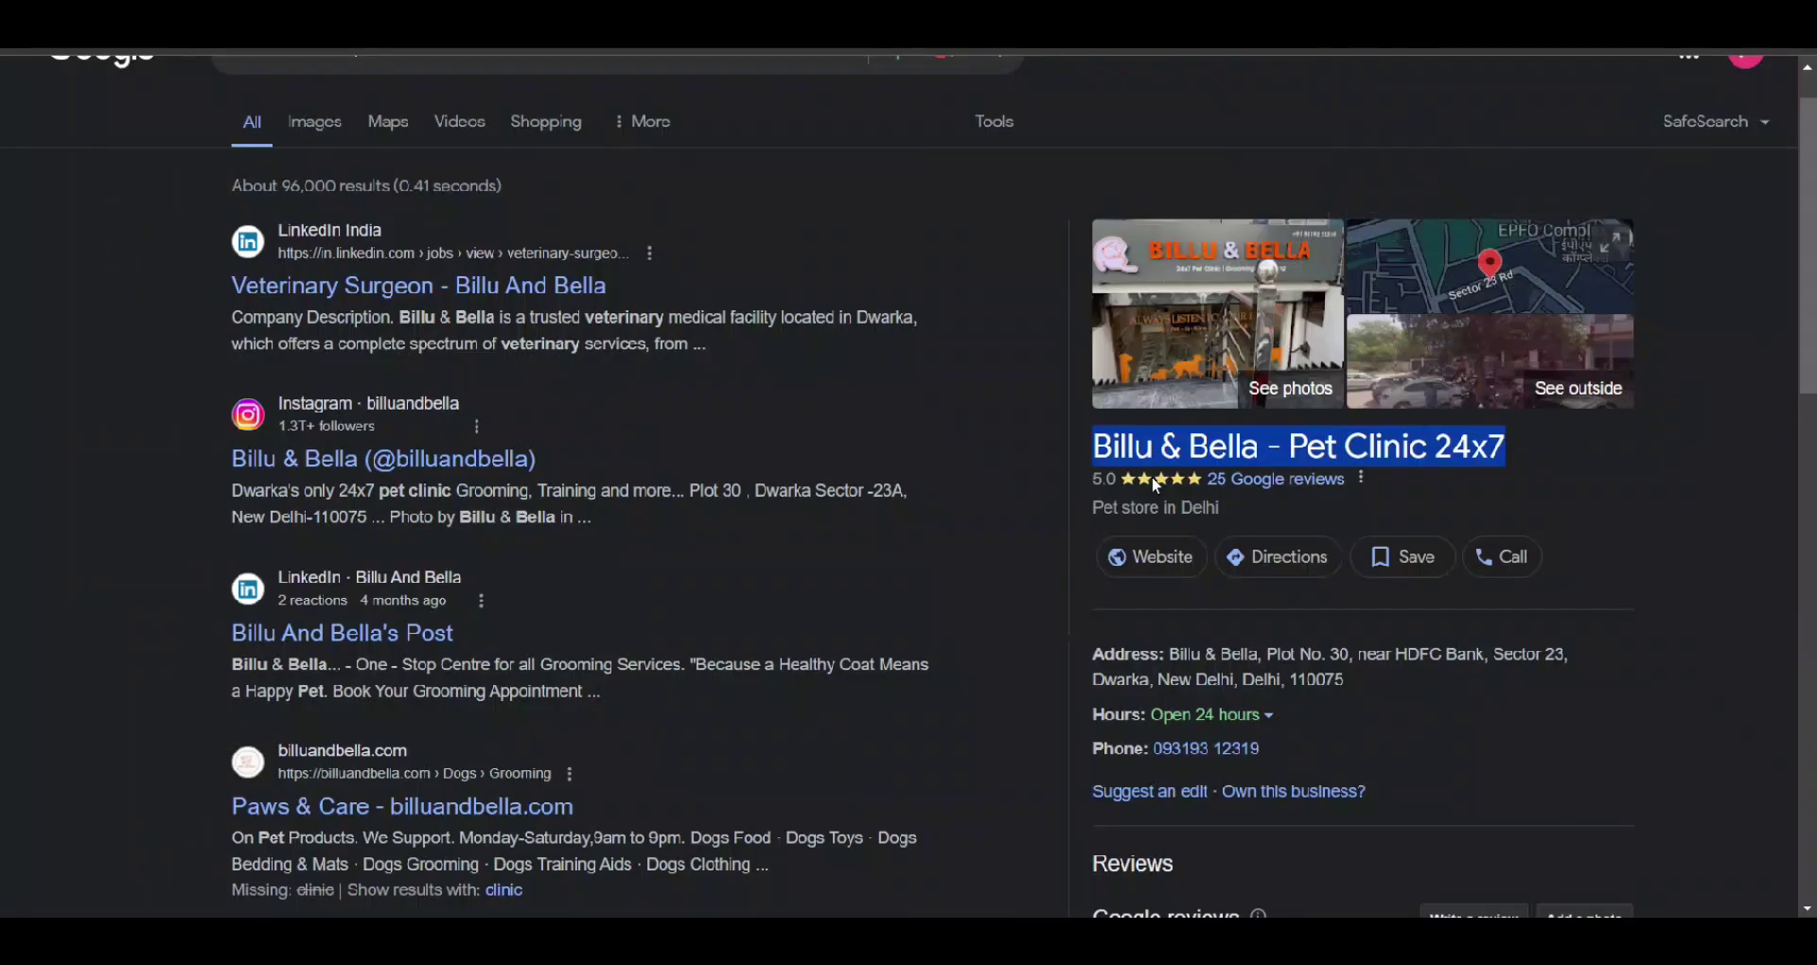
left_click(747, 38)
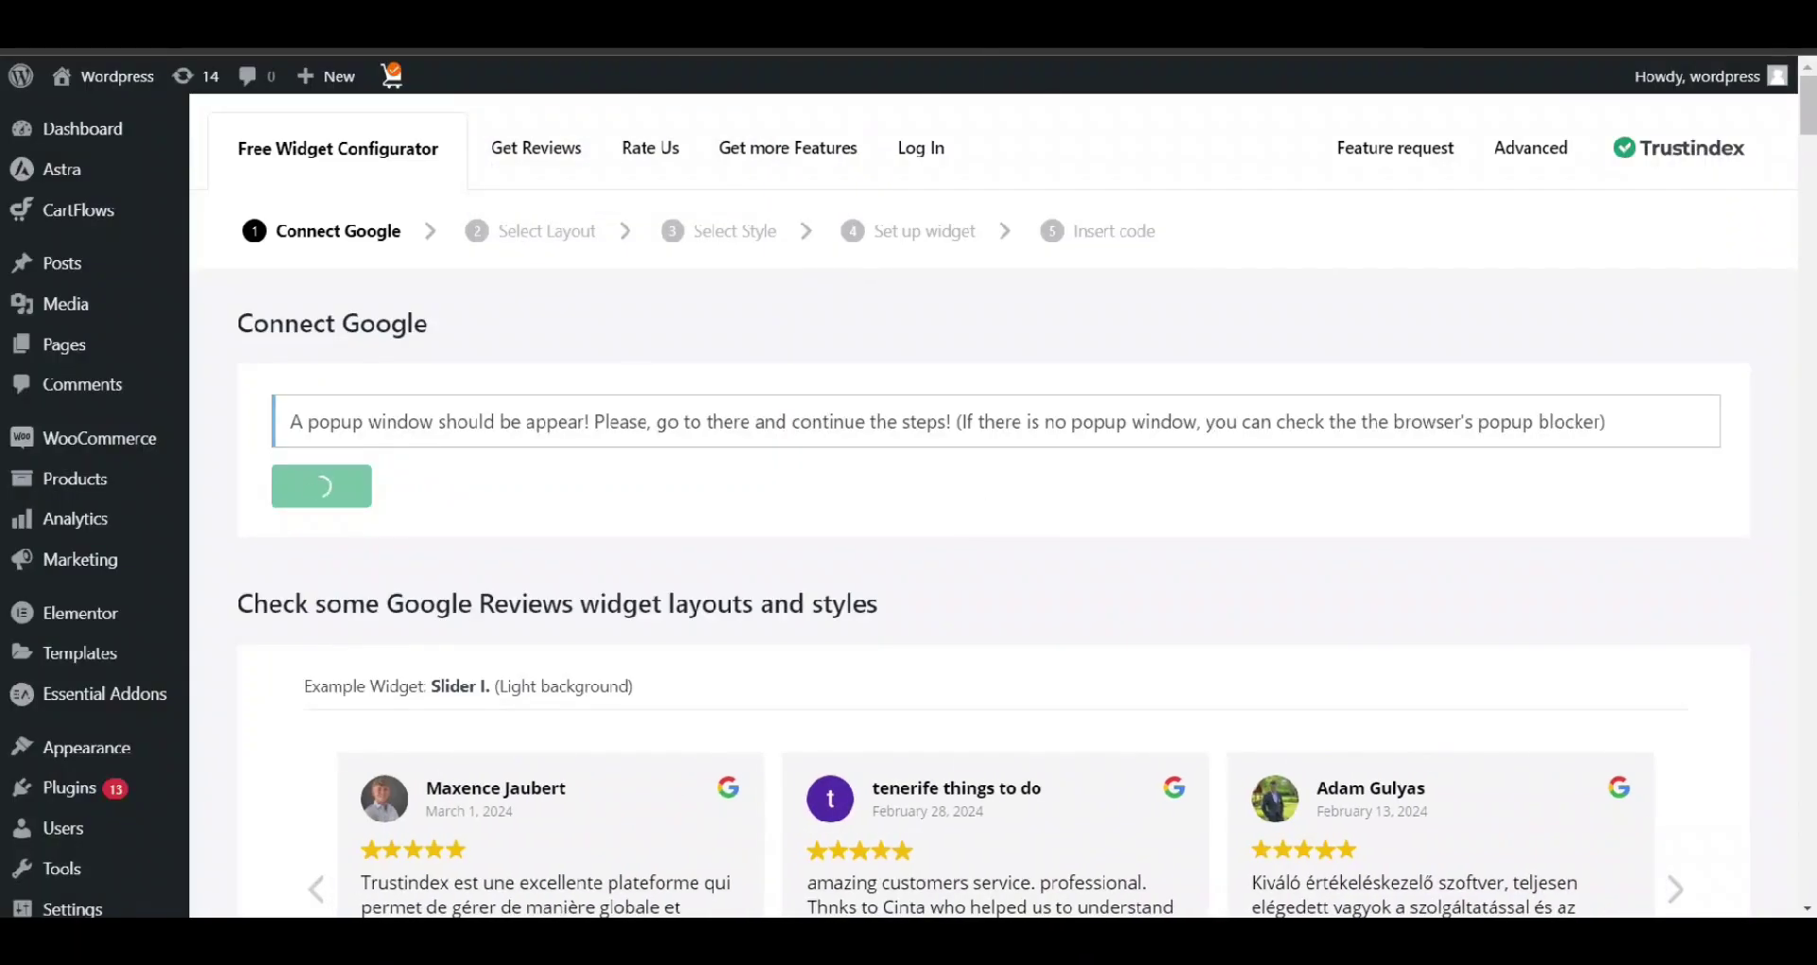
- Find "Billu & Bella - Pet Clinic 24x7" as the Google Business Profile, pick the matching Dwarka, New Delhi suggestion and connect it
key("alt+Tab")
left_click(820, 353)
type("Billu & Bella - Pet Clinic 24x7")
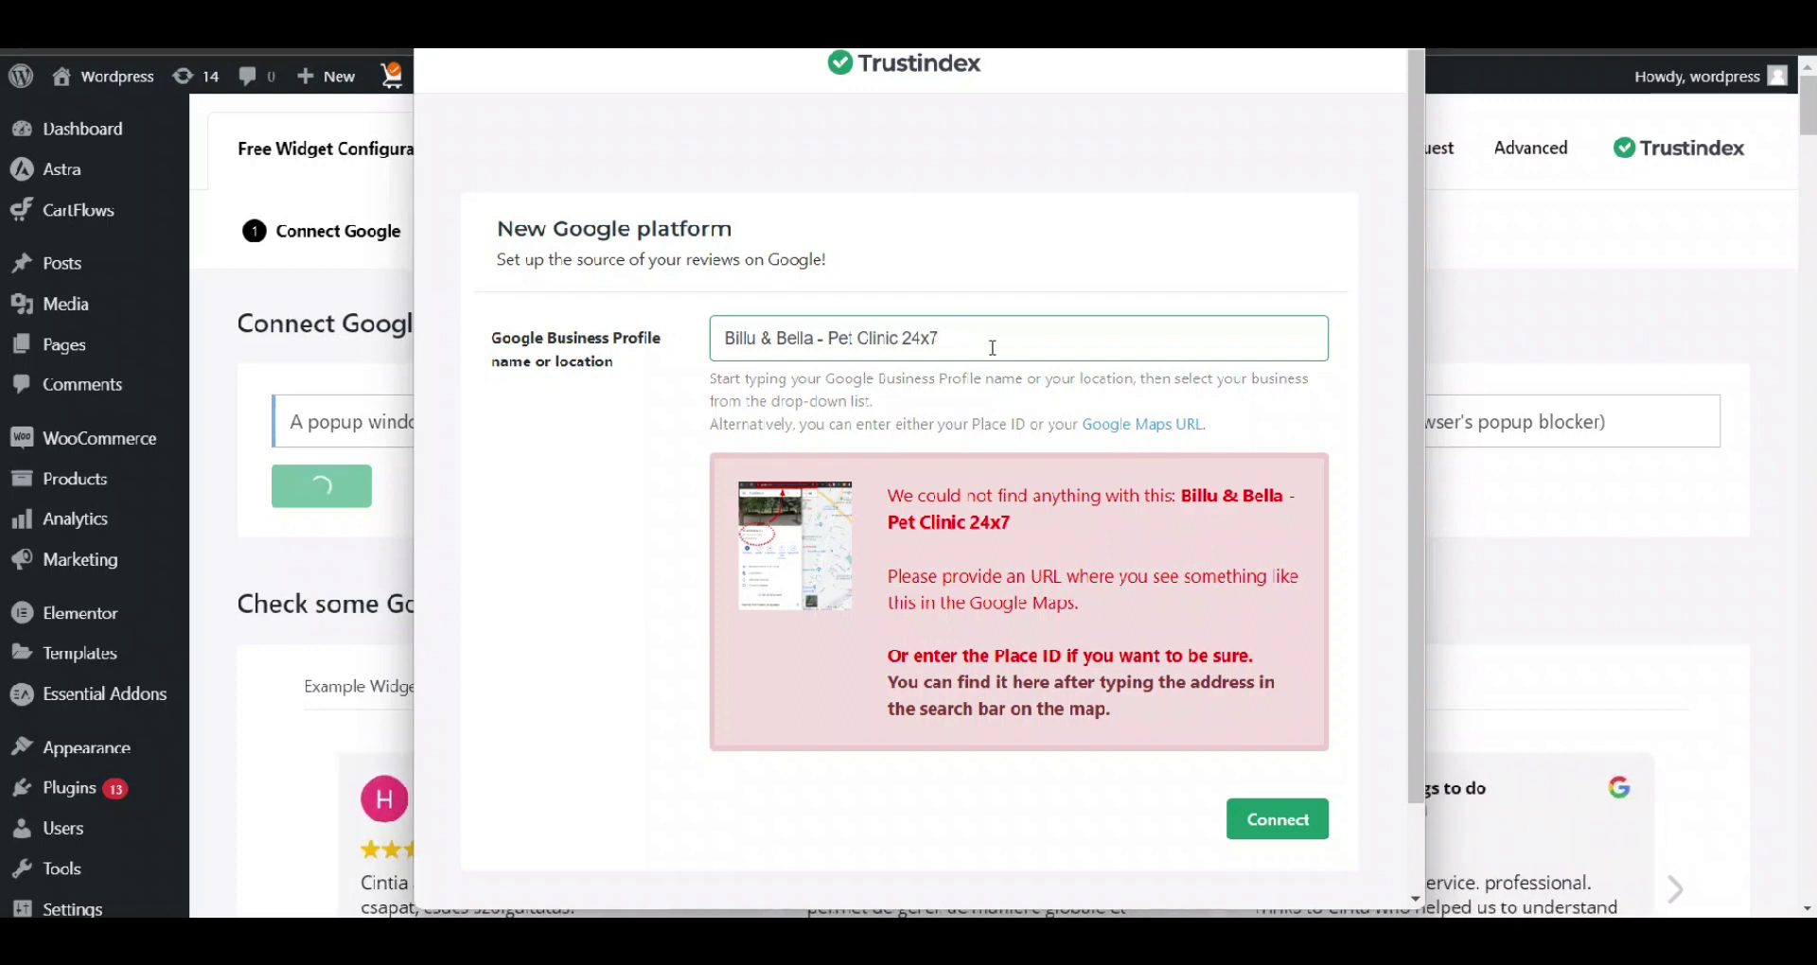
left_click(993, 347)
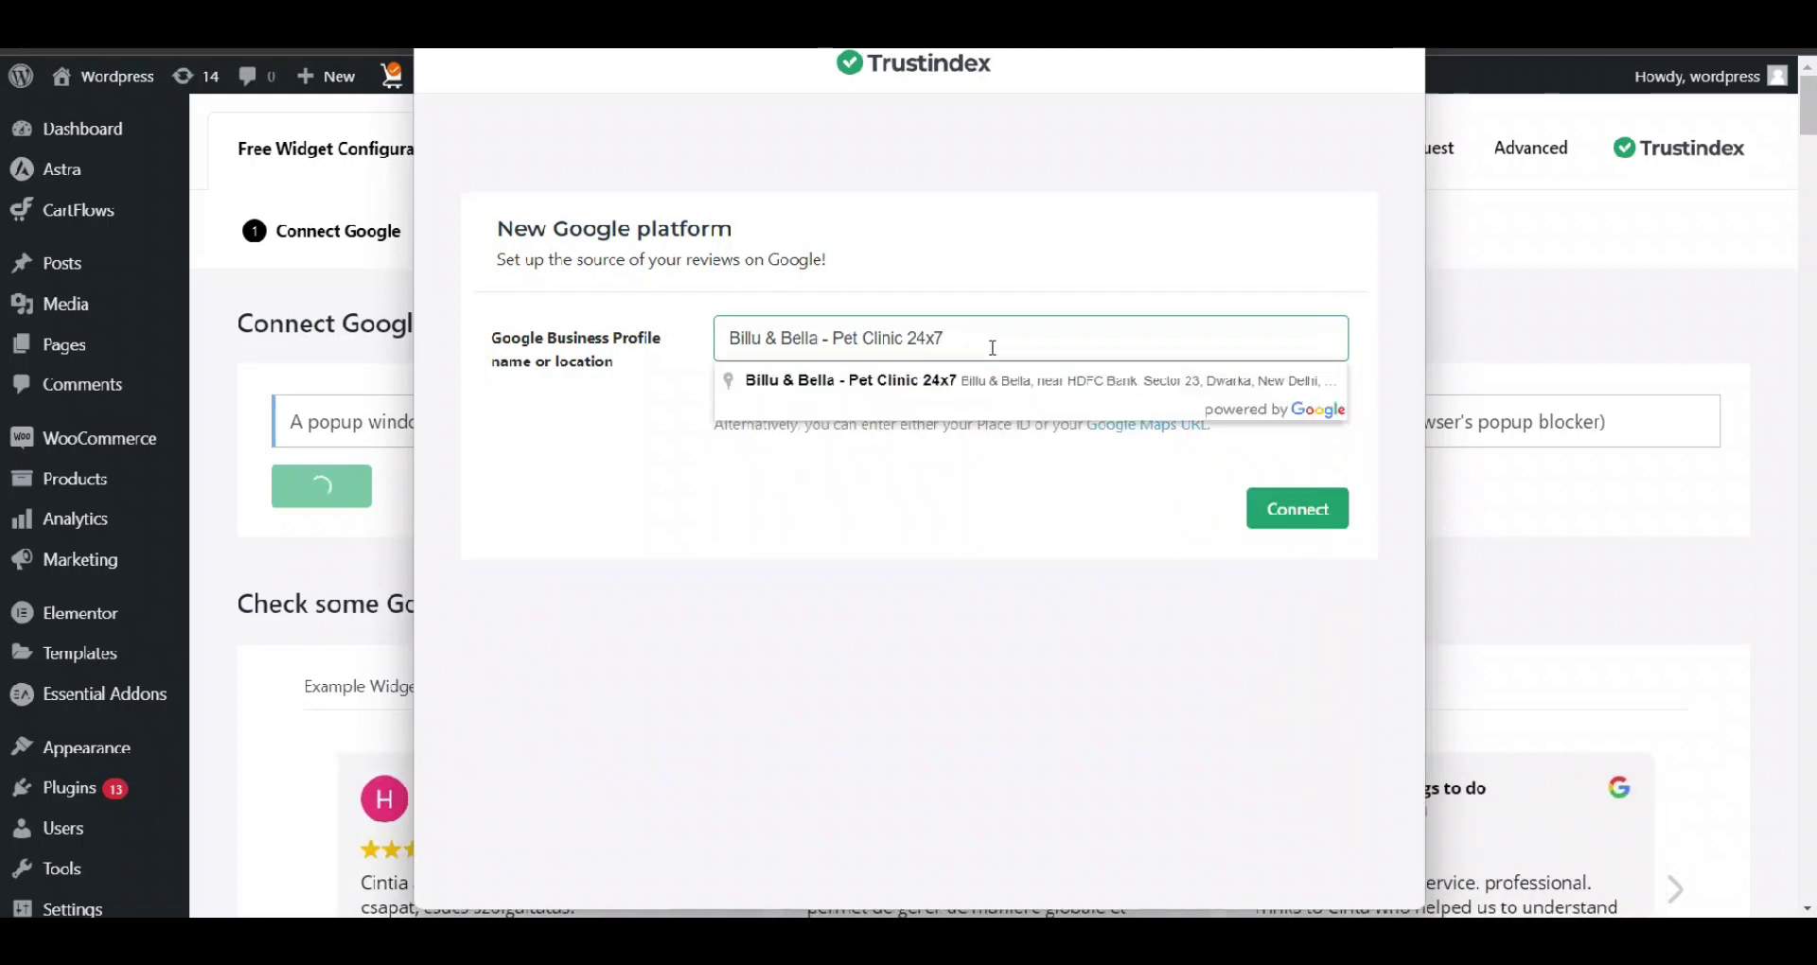
left_click(884, 383)
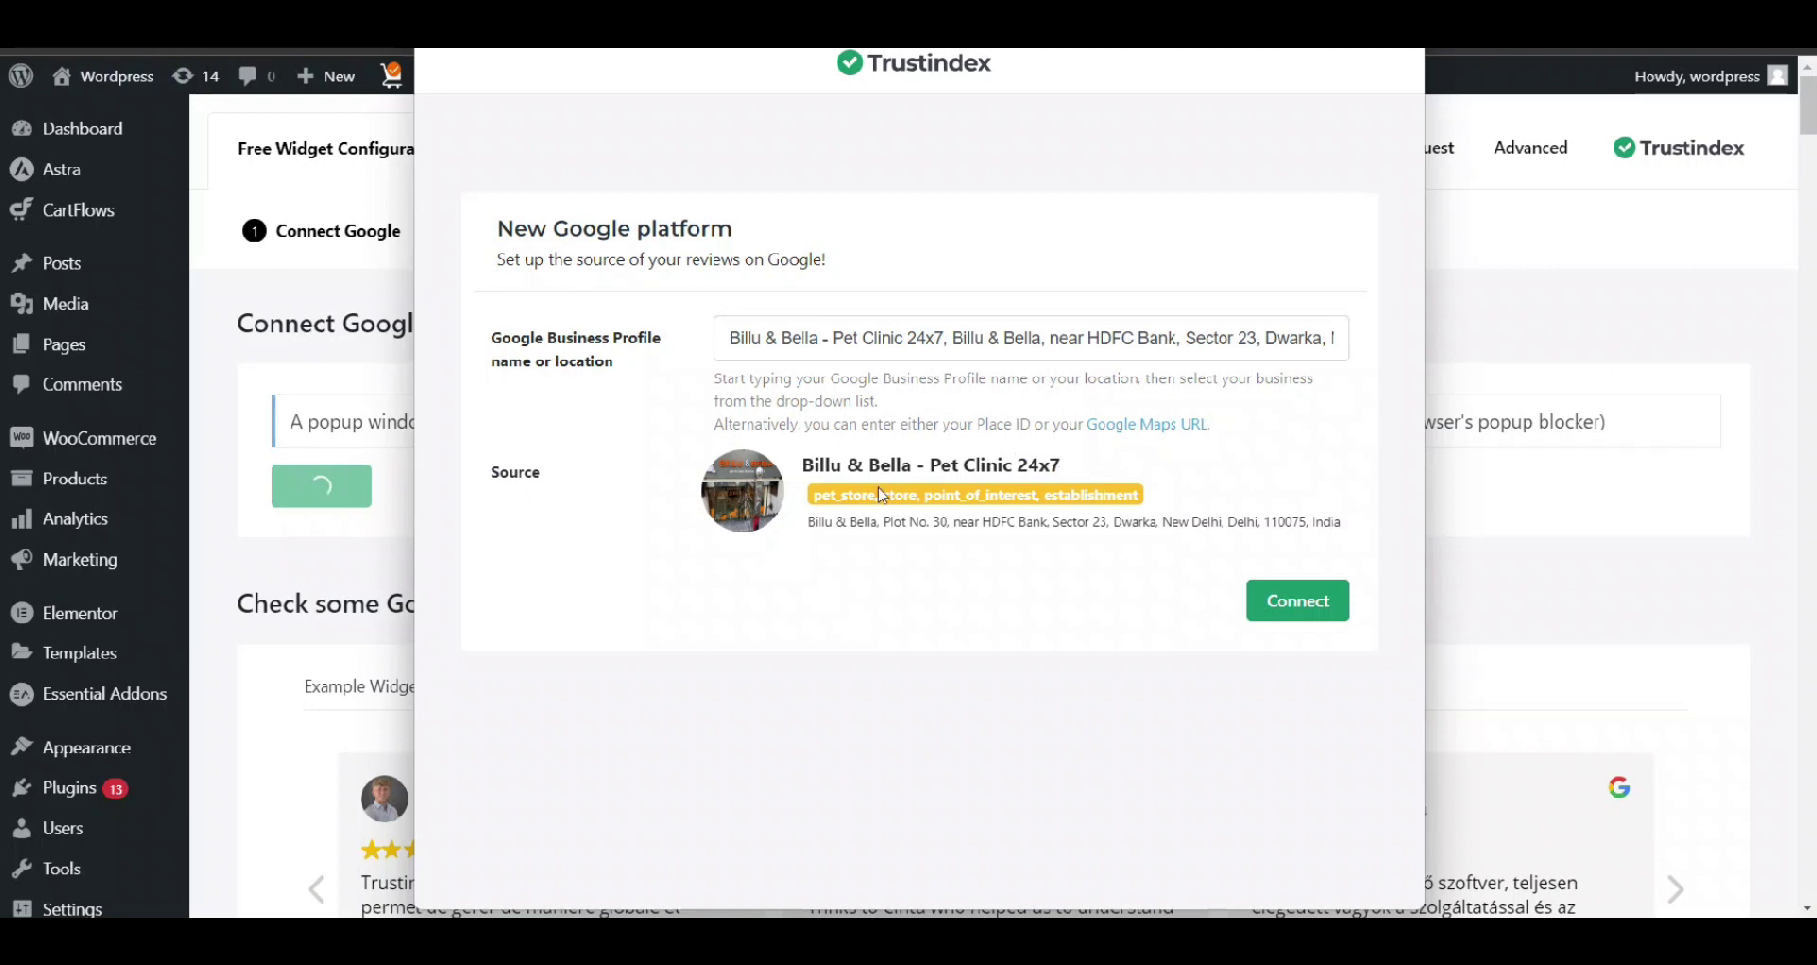
left_click(1291, 604)
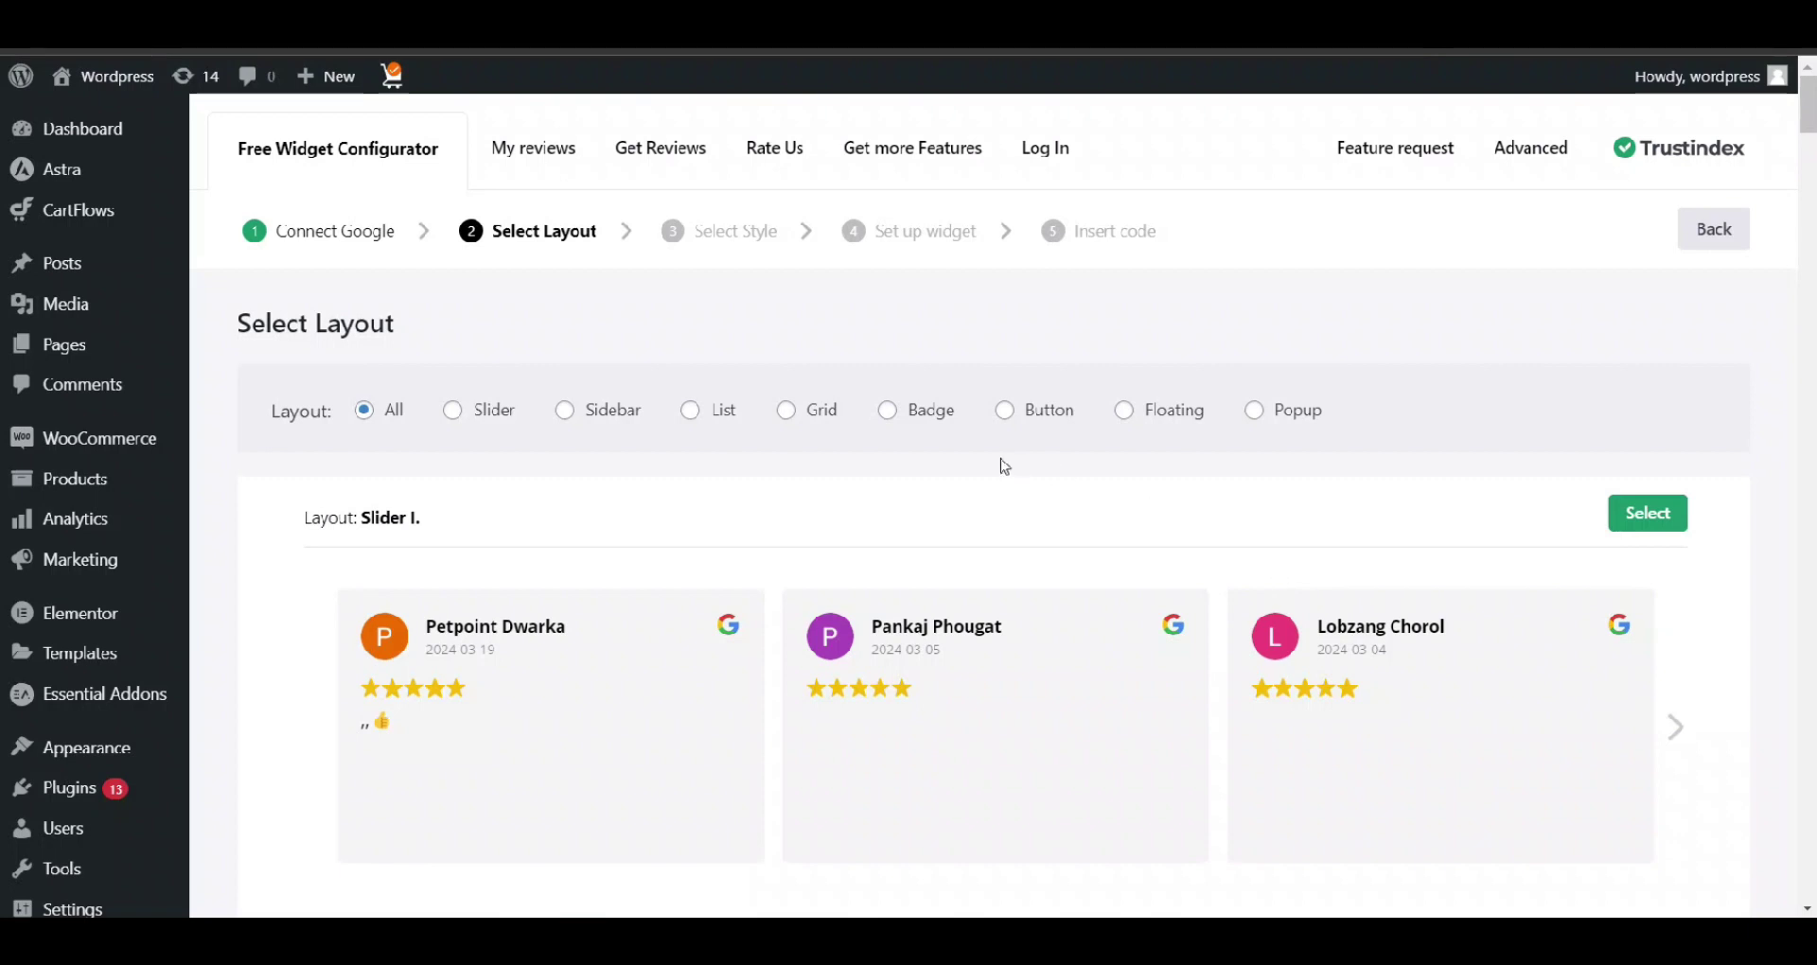
- Look through the slider, sidebar, list, grid, badge, button, floating and popup layouts, then show all layouts again
left_click(451, 409)
left_click(564, 412)
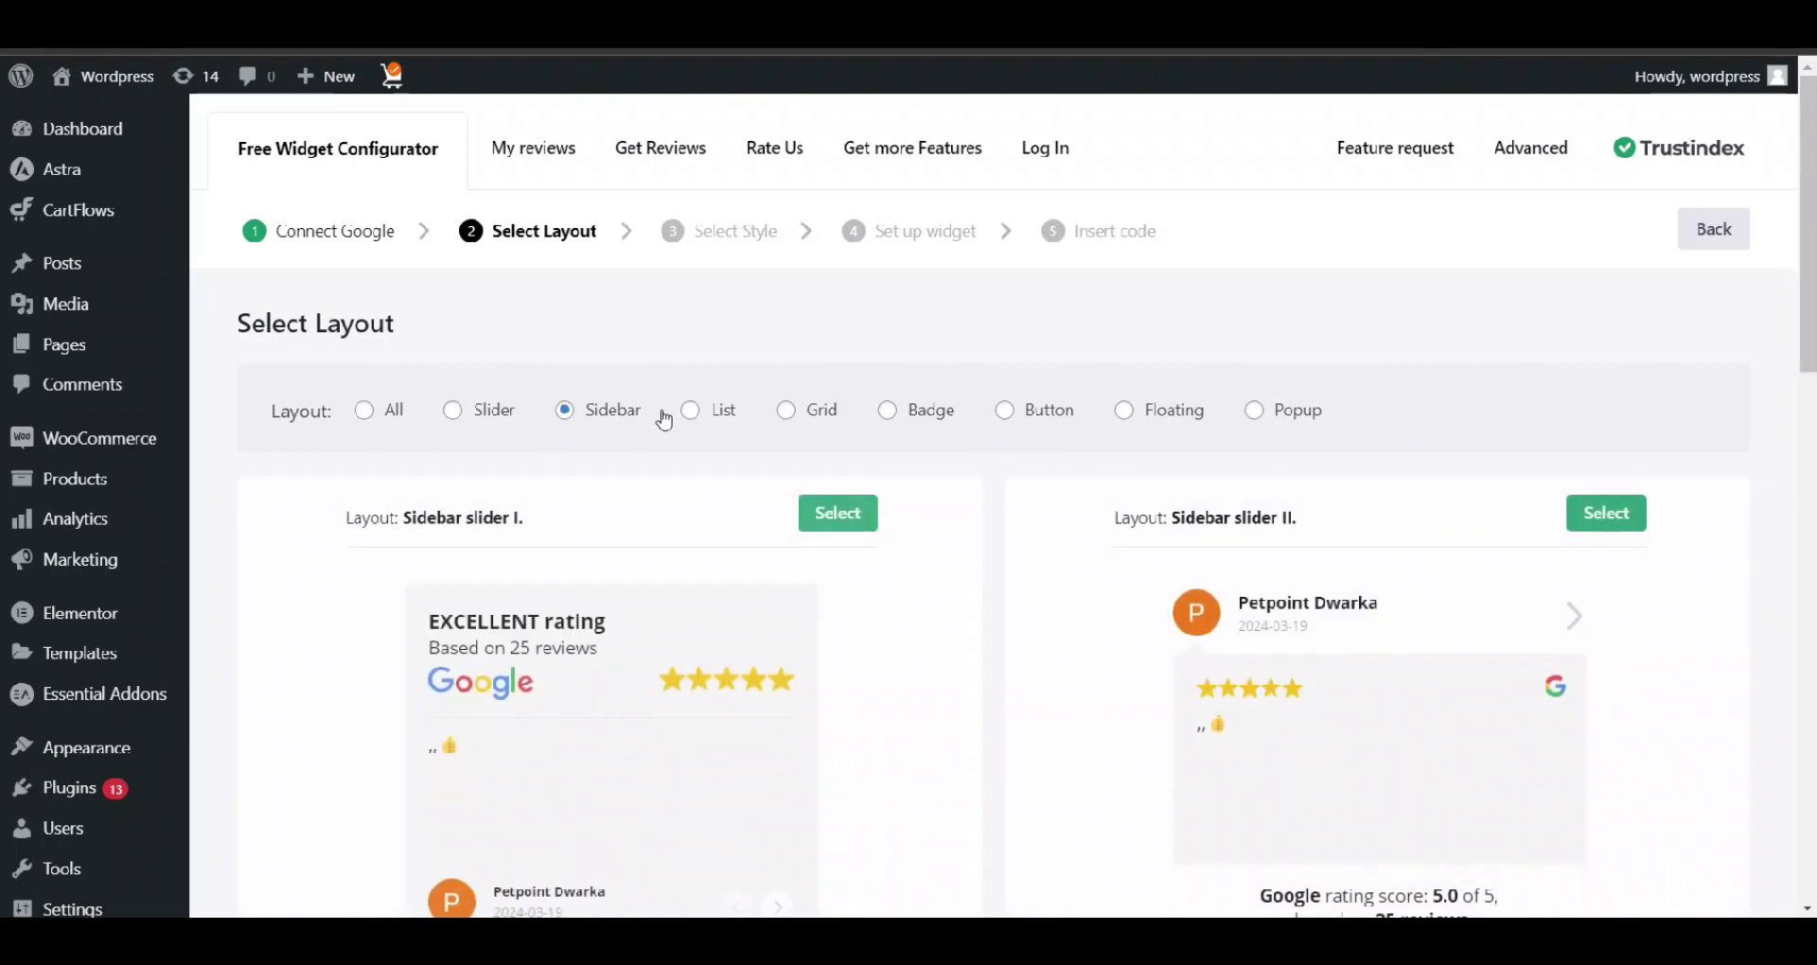
left_click(690, 411)
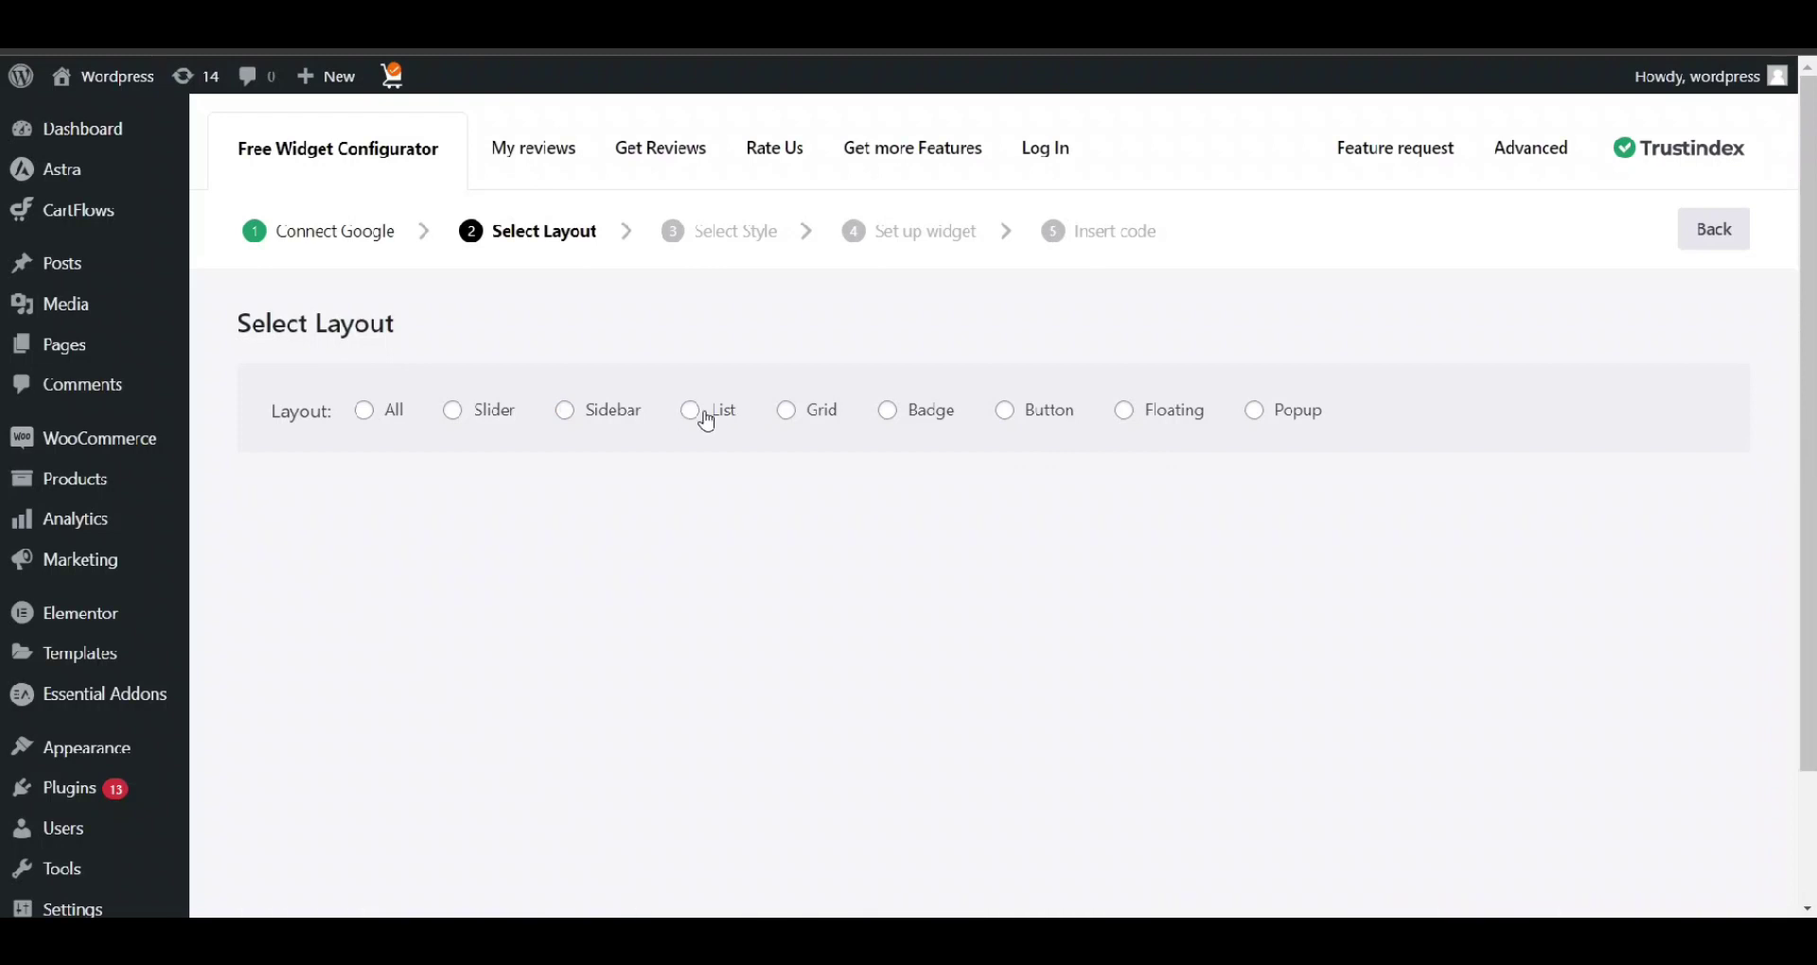
scroll(702, 421, "down", 1)
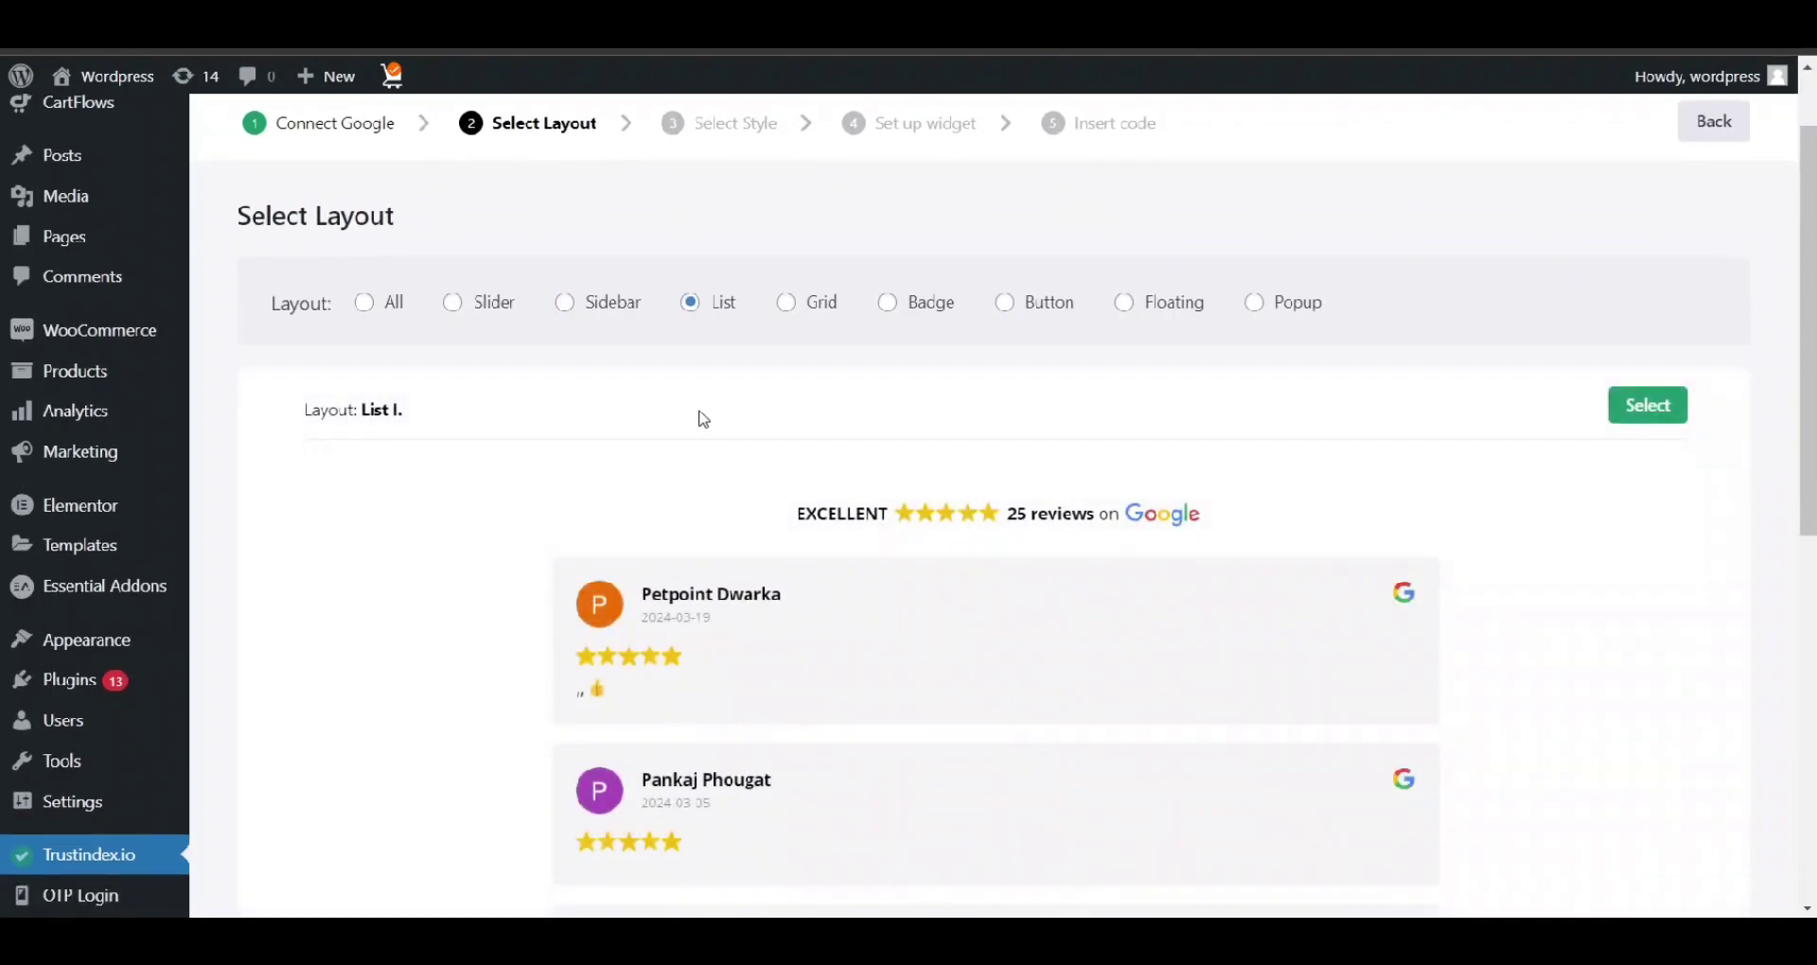
left_click(787, 304)
left_click(888, 303)
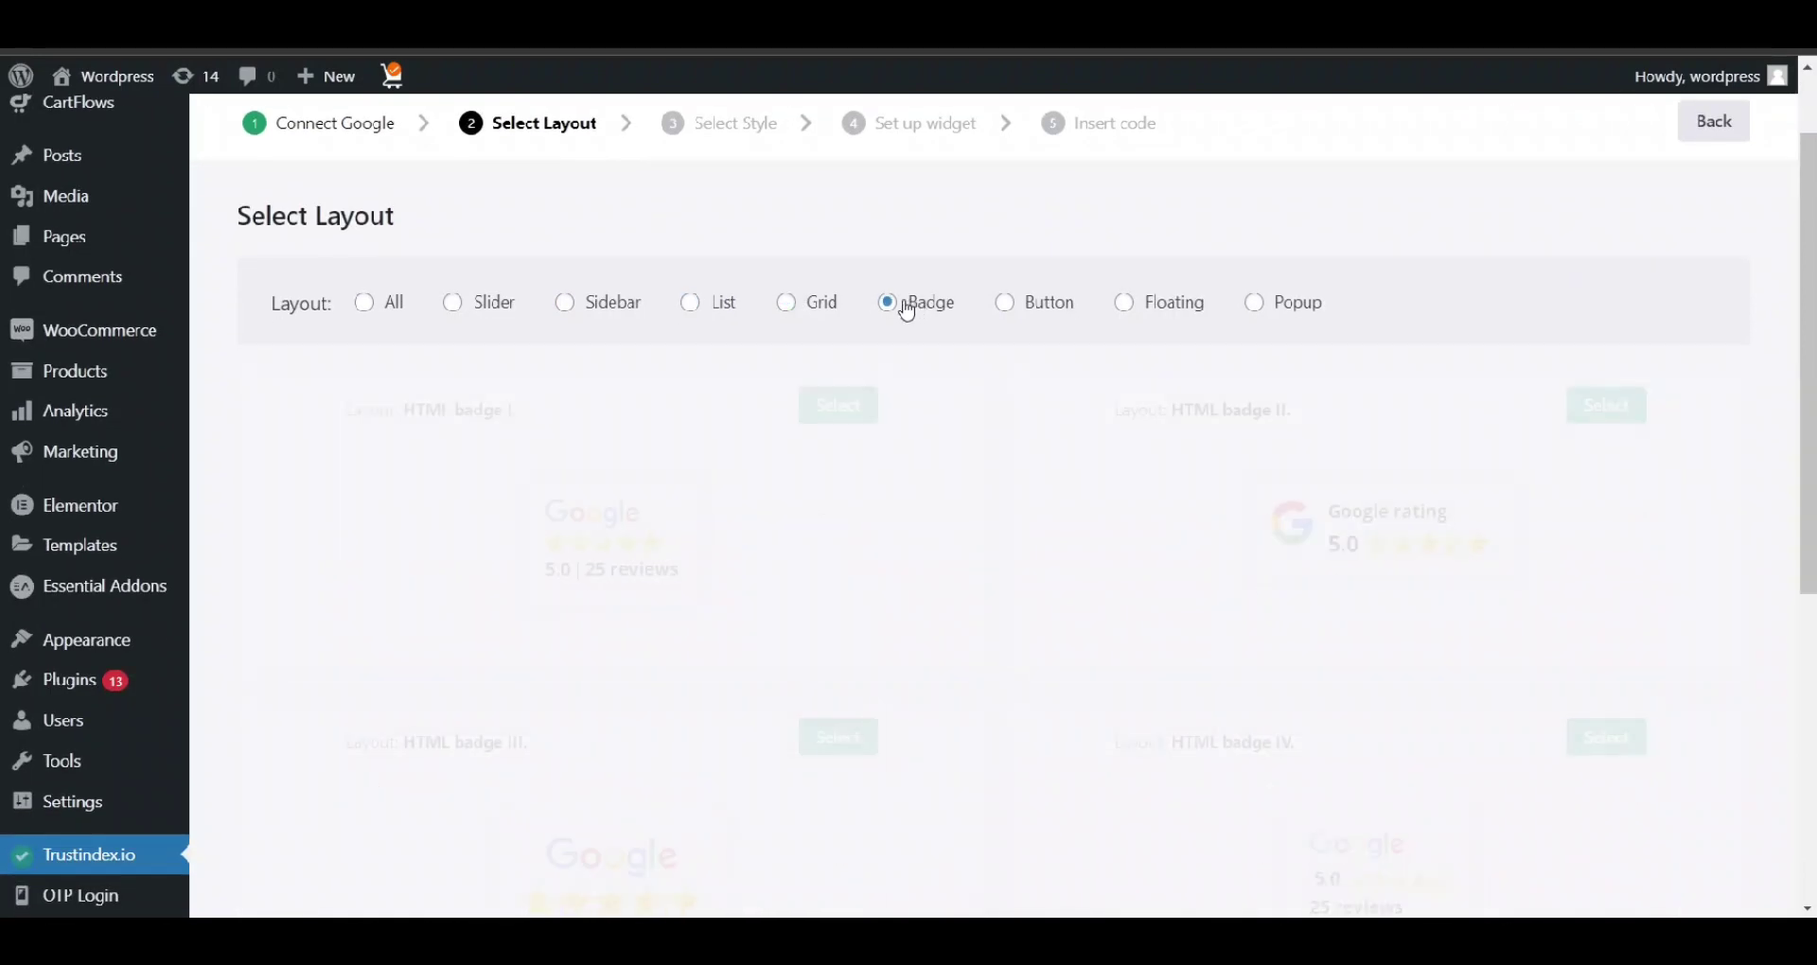
left_click(1008, 302)
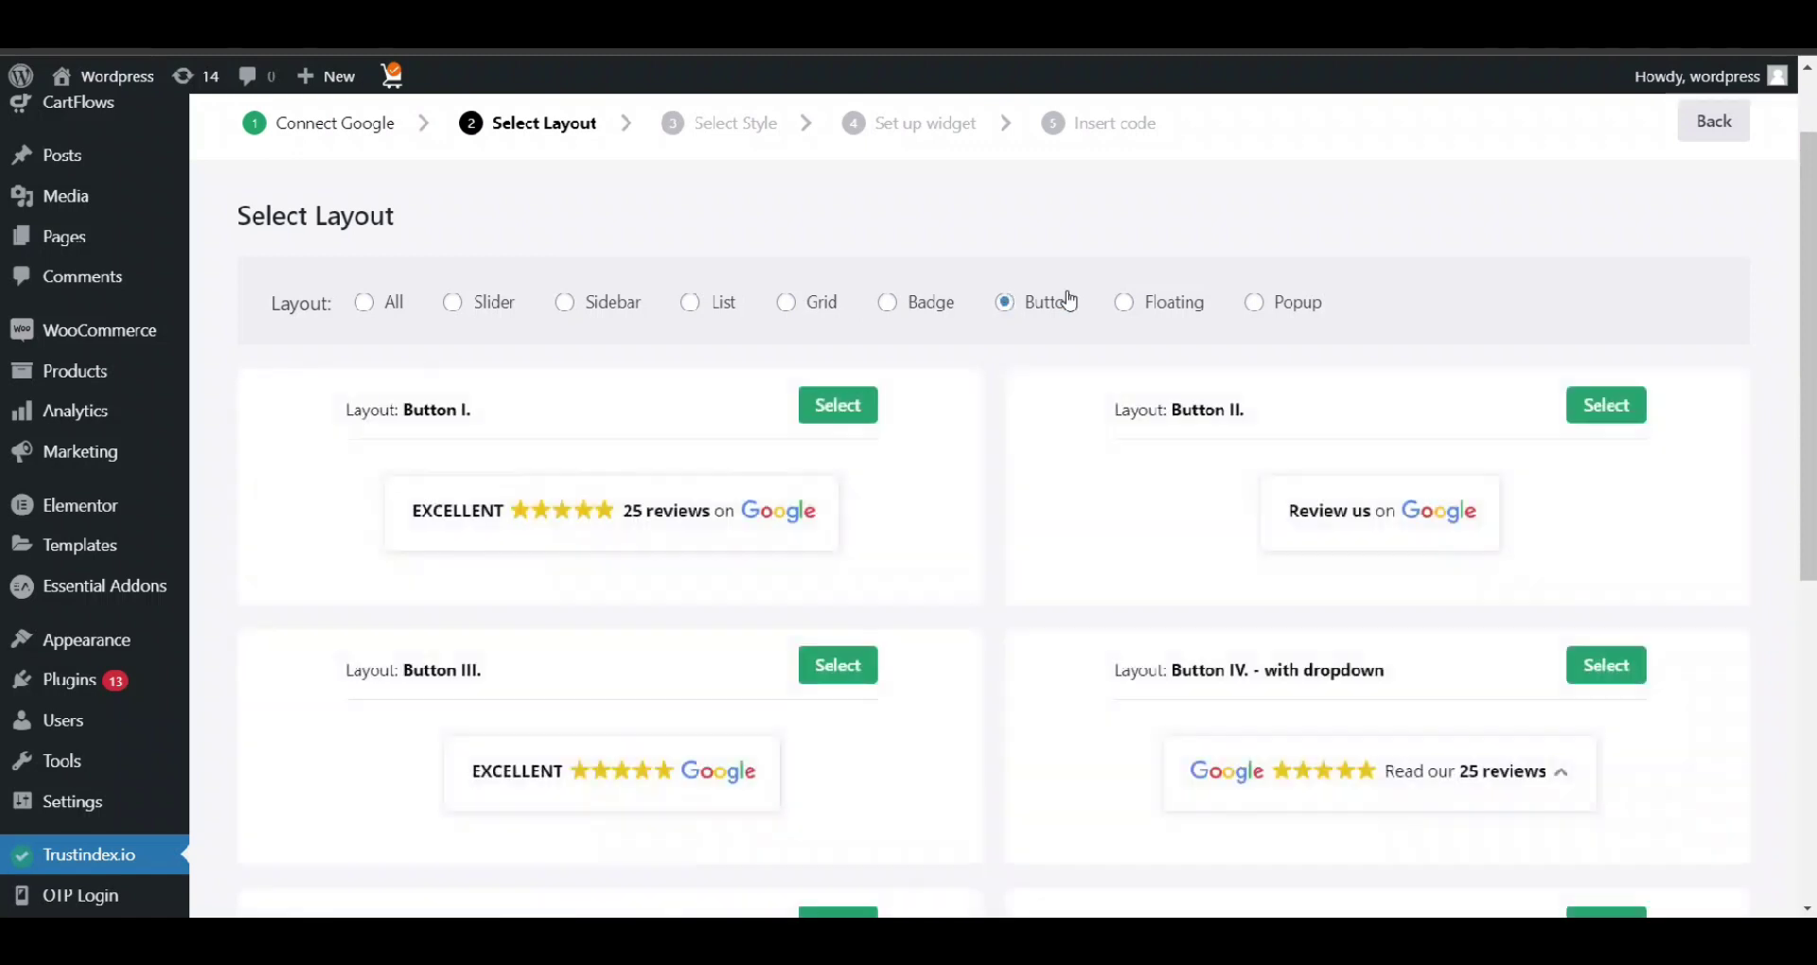
left_click(1125, 303)
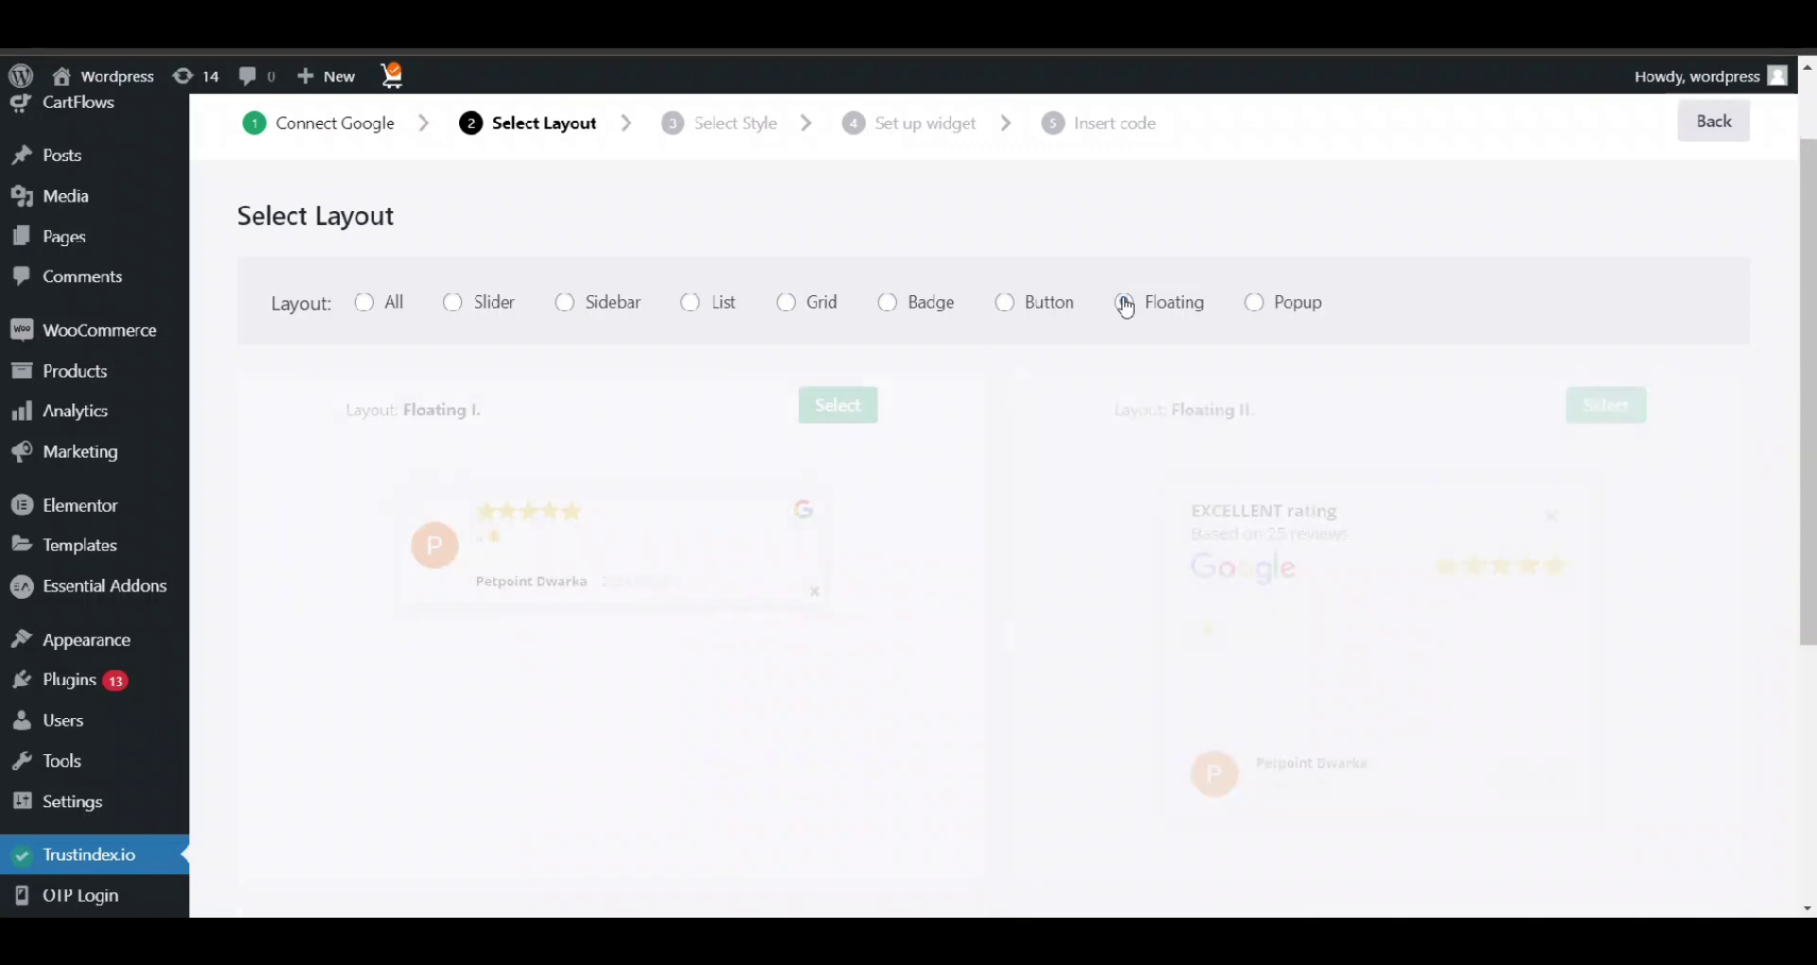
left_click(1259, 305)
scroll(833, 672, "up", 2)
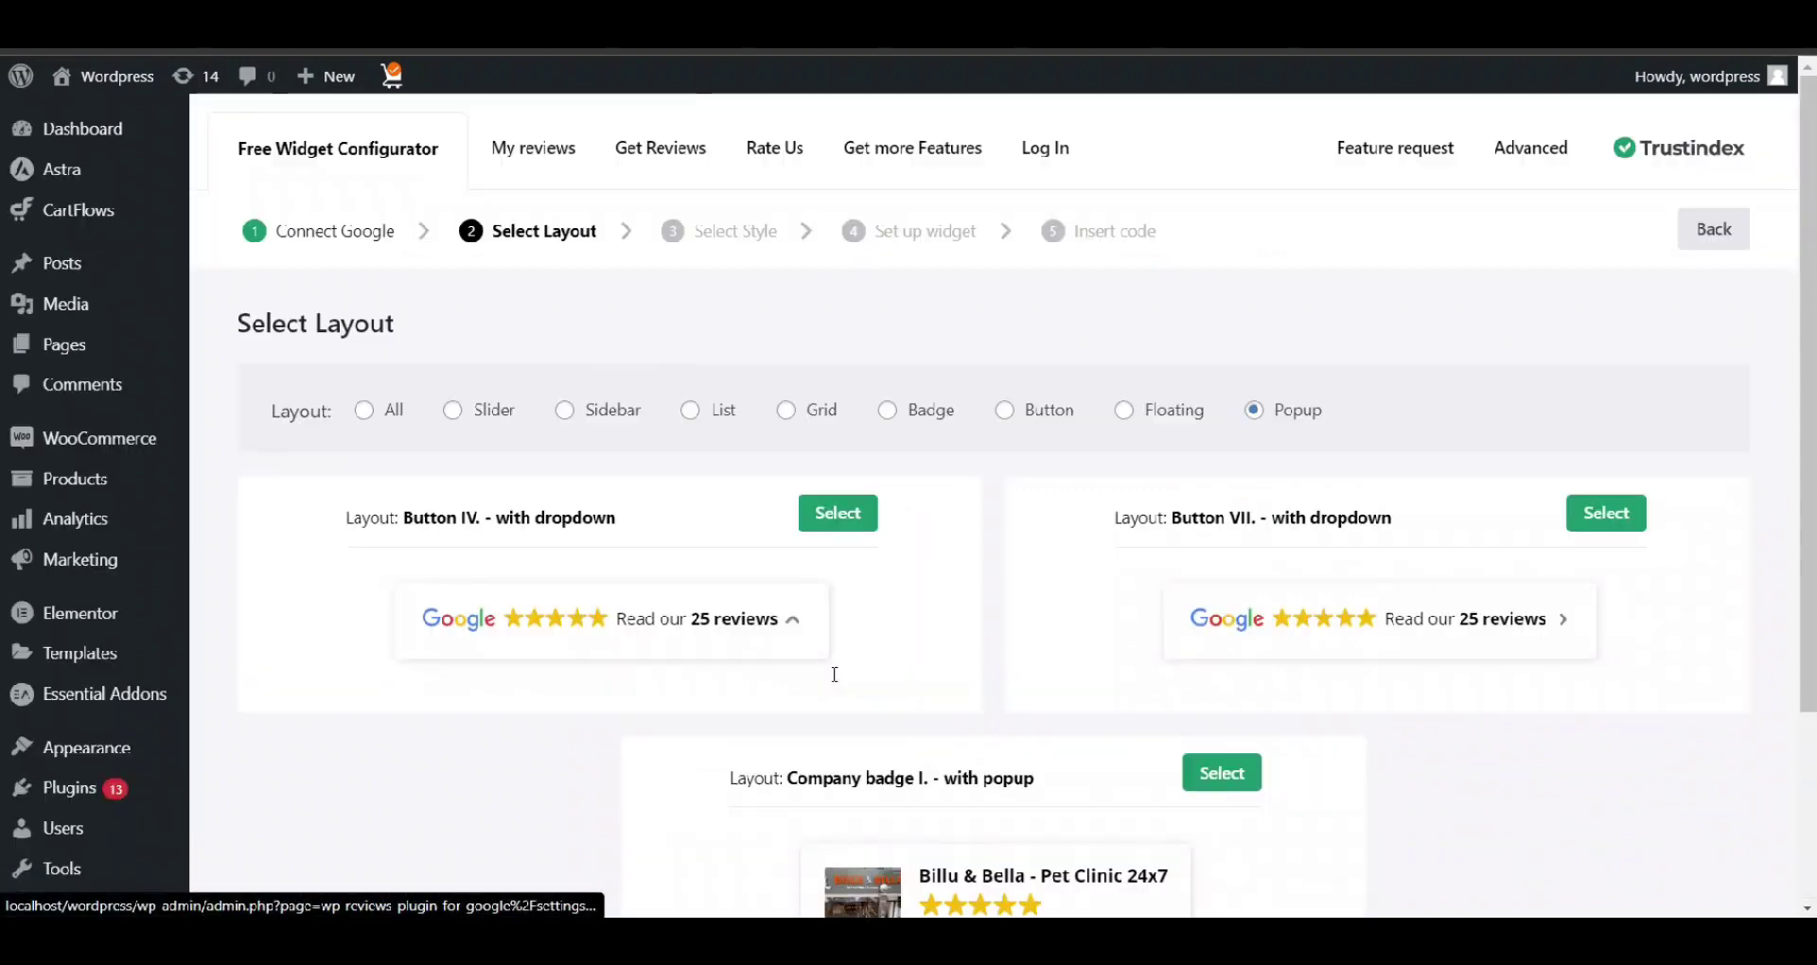
left_click(374, 413)
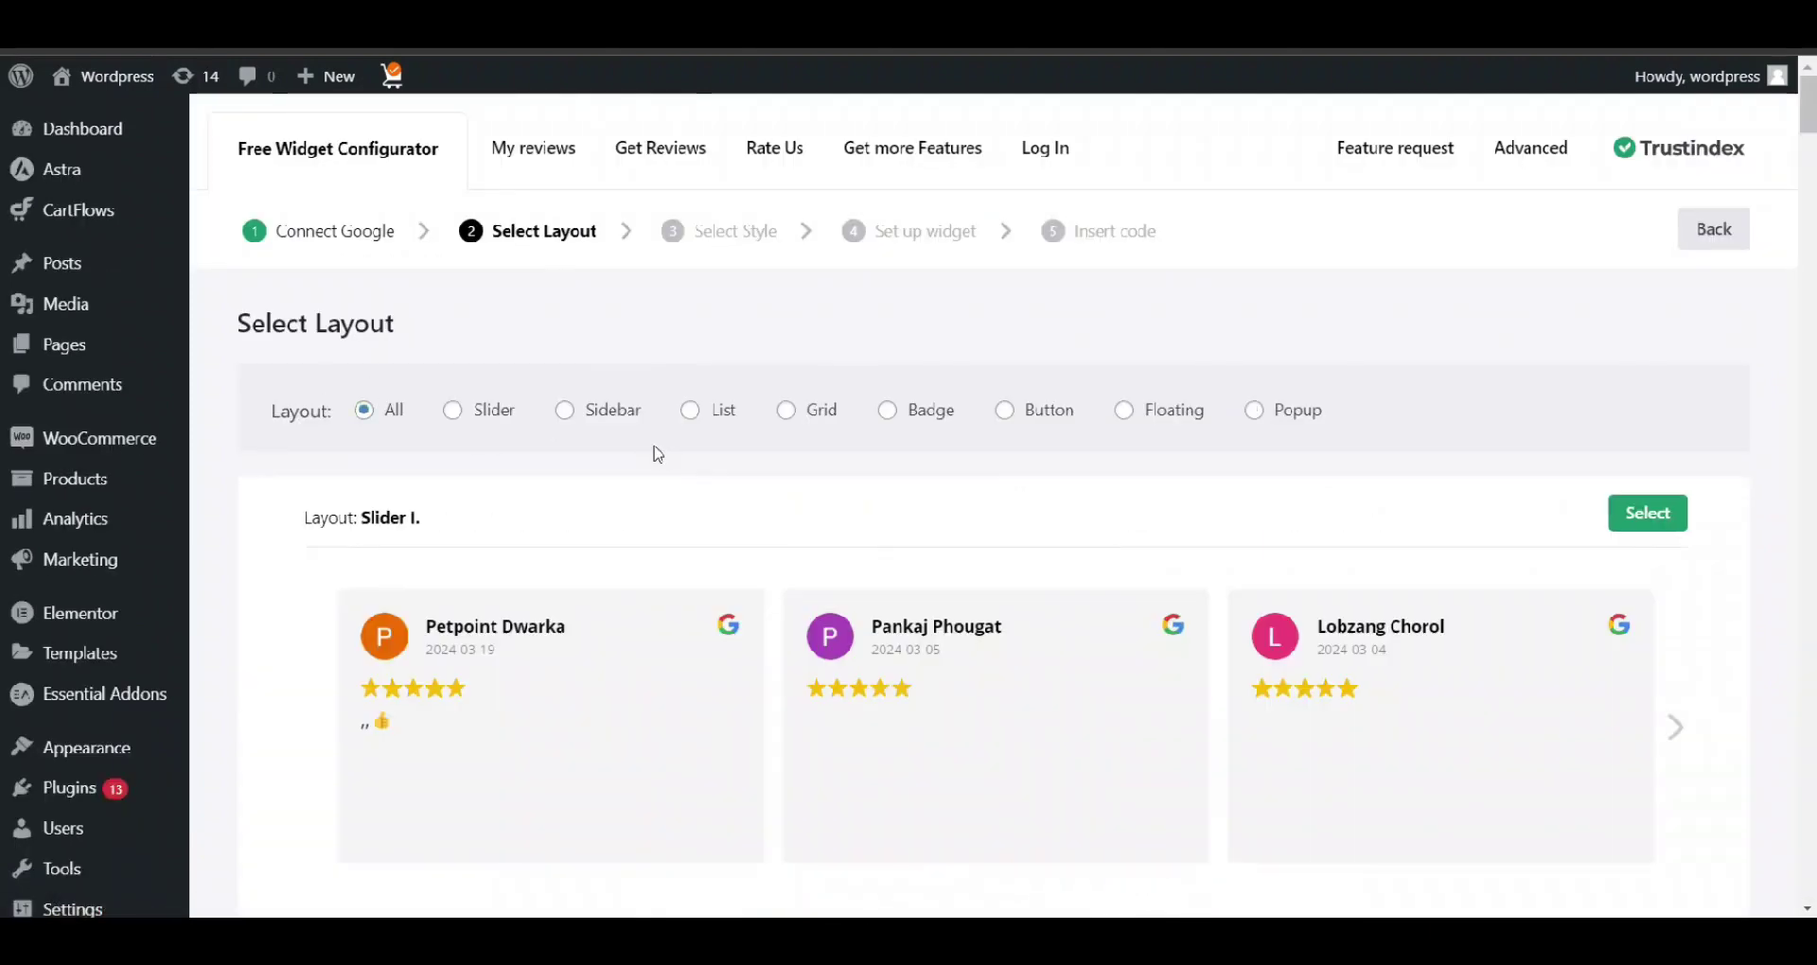
- Choose the Slider I. layout for the reviews widget from the full list of layouts
scroll(580, 491, "down", 6)
scroll(582, 490, "down", 10)
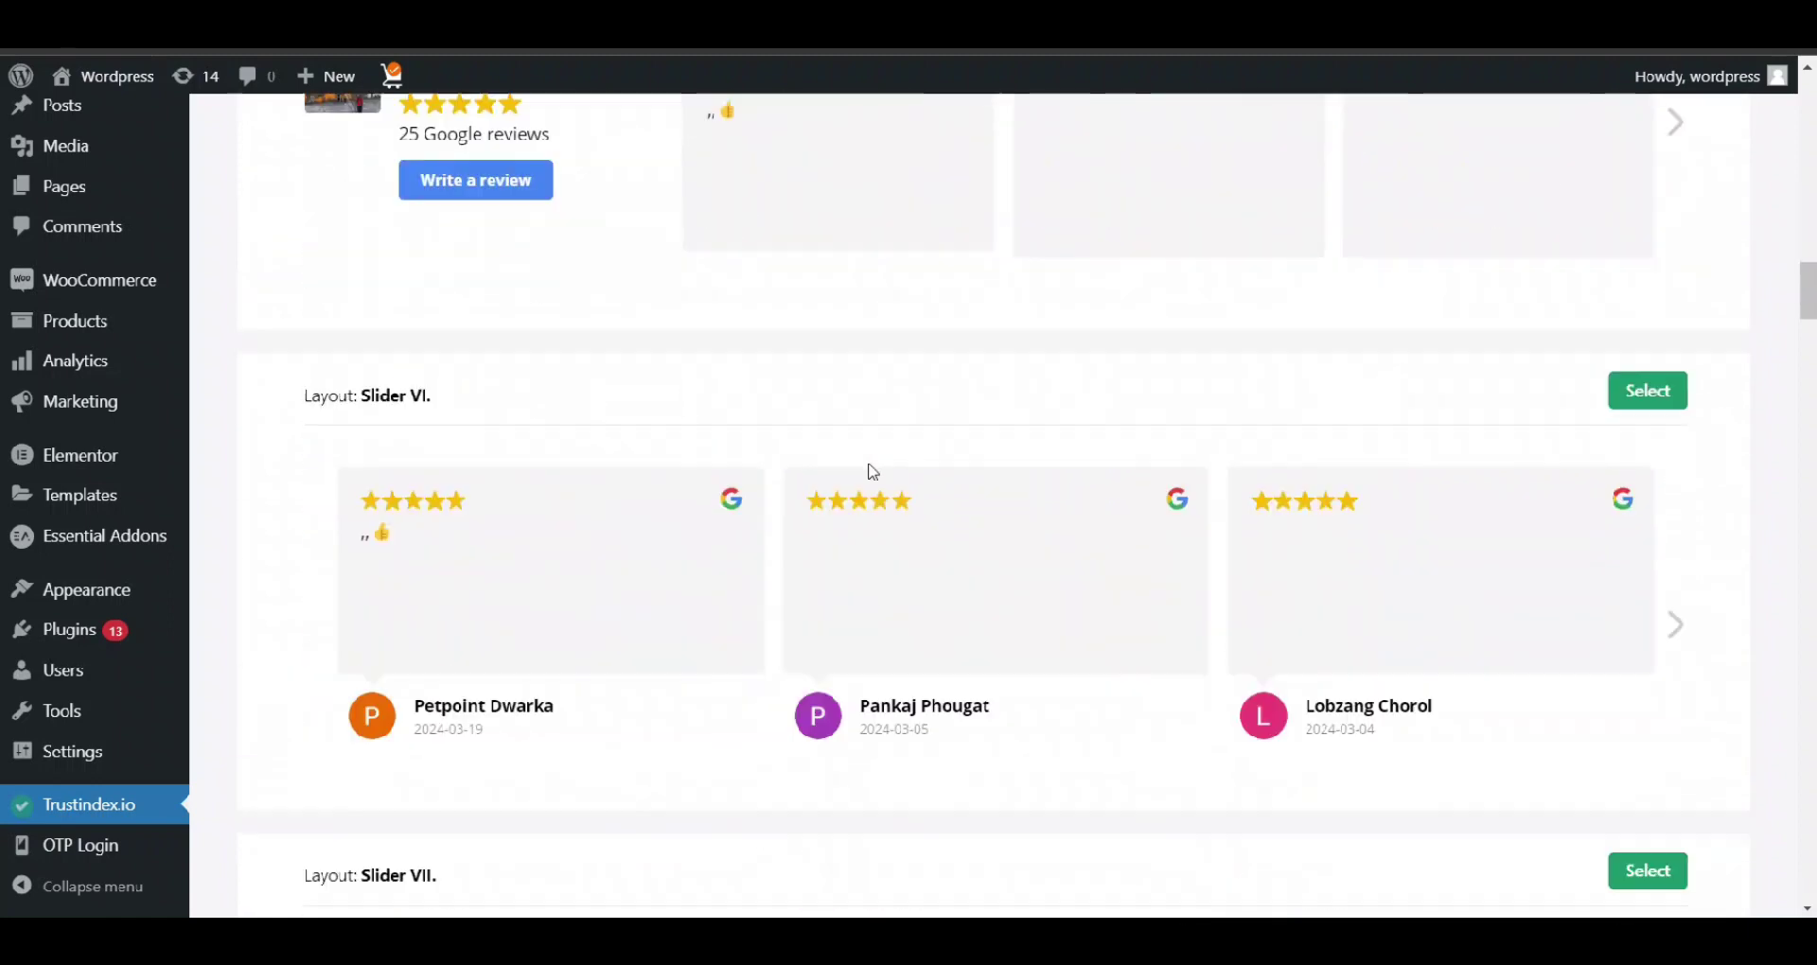
scroll(868, 471, "up", 15)
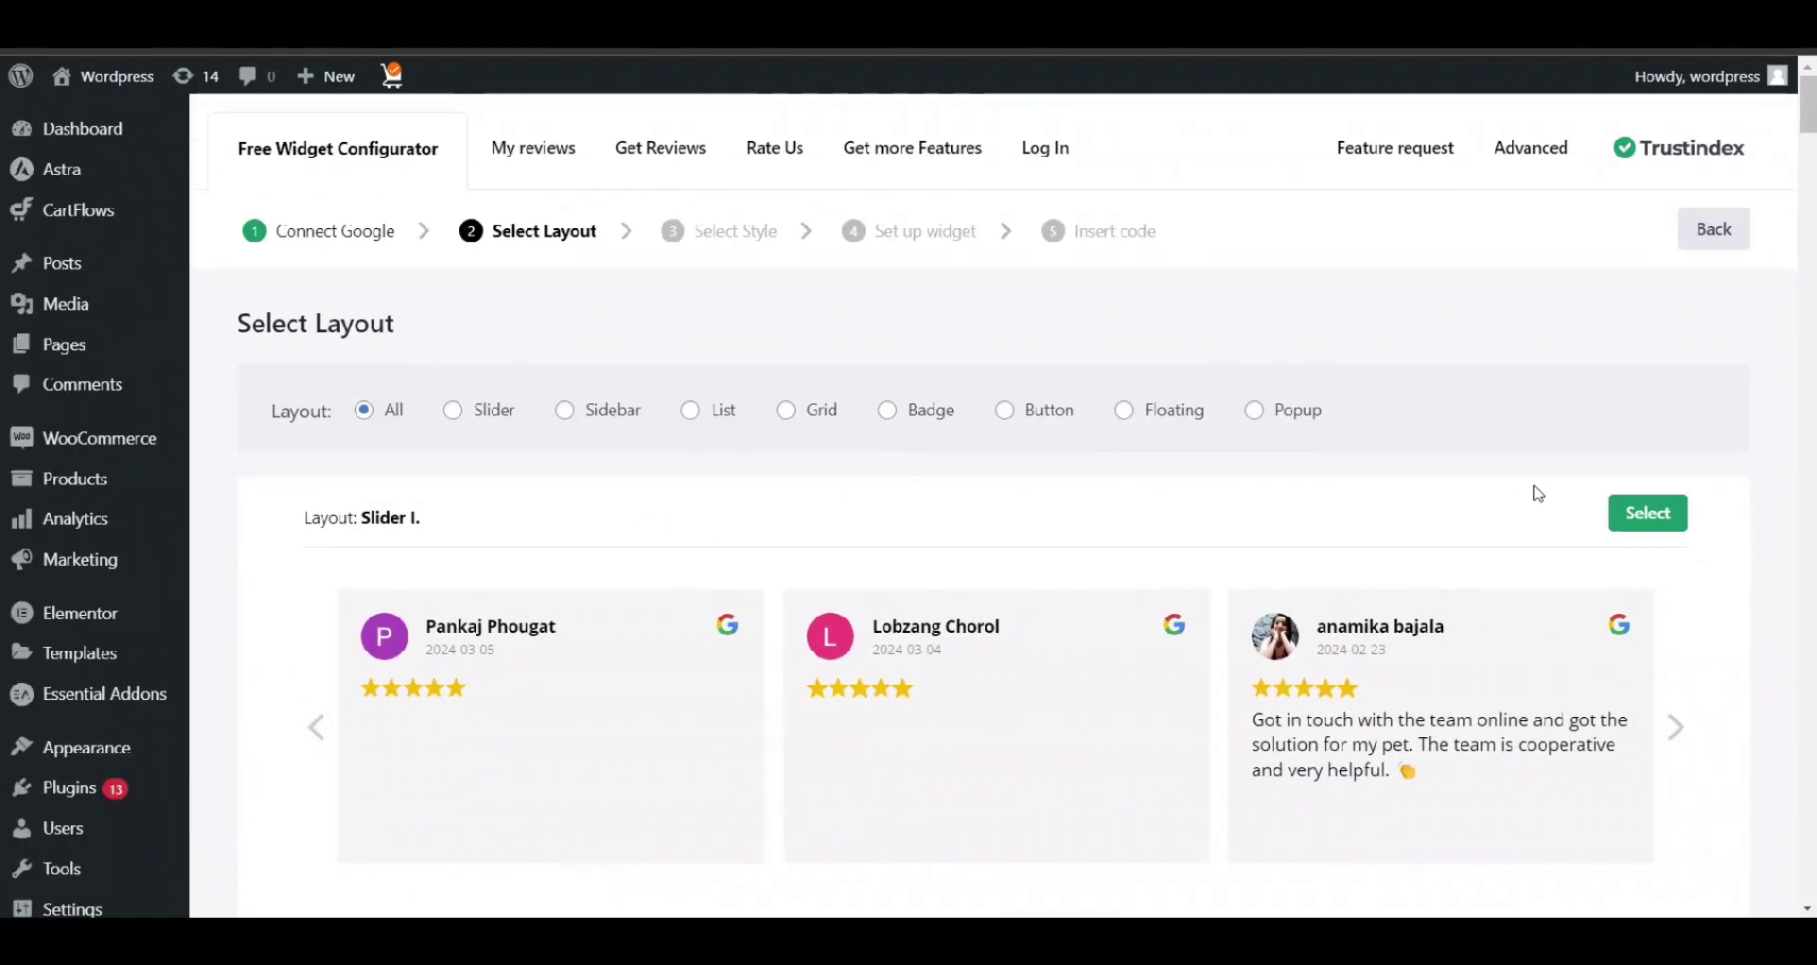
left_click(1684, 514)
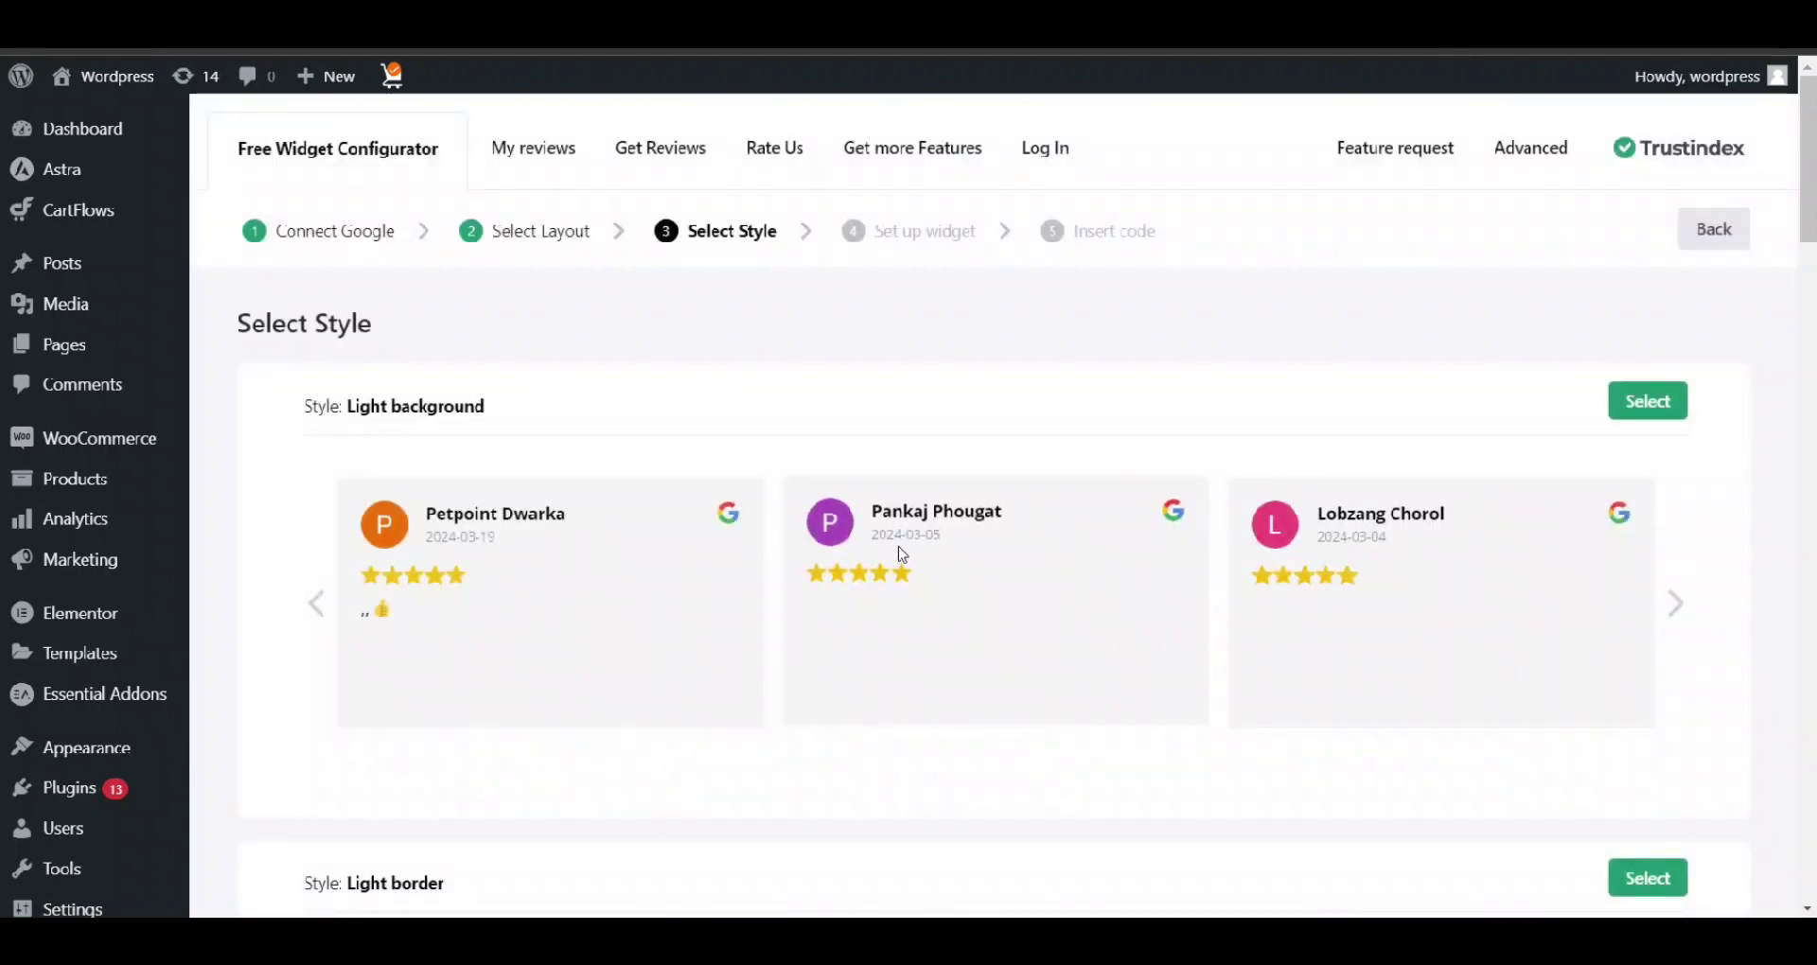
- Compare the light and dark slider styles and choose the Drop shadow style for the widget
scroll(836, 475, "down", 20)
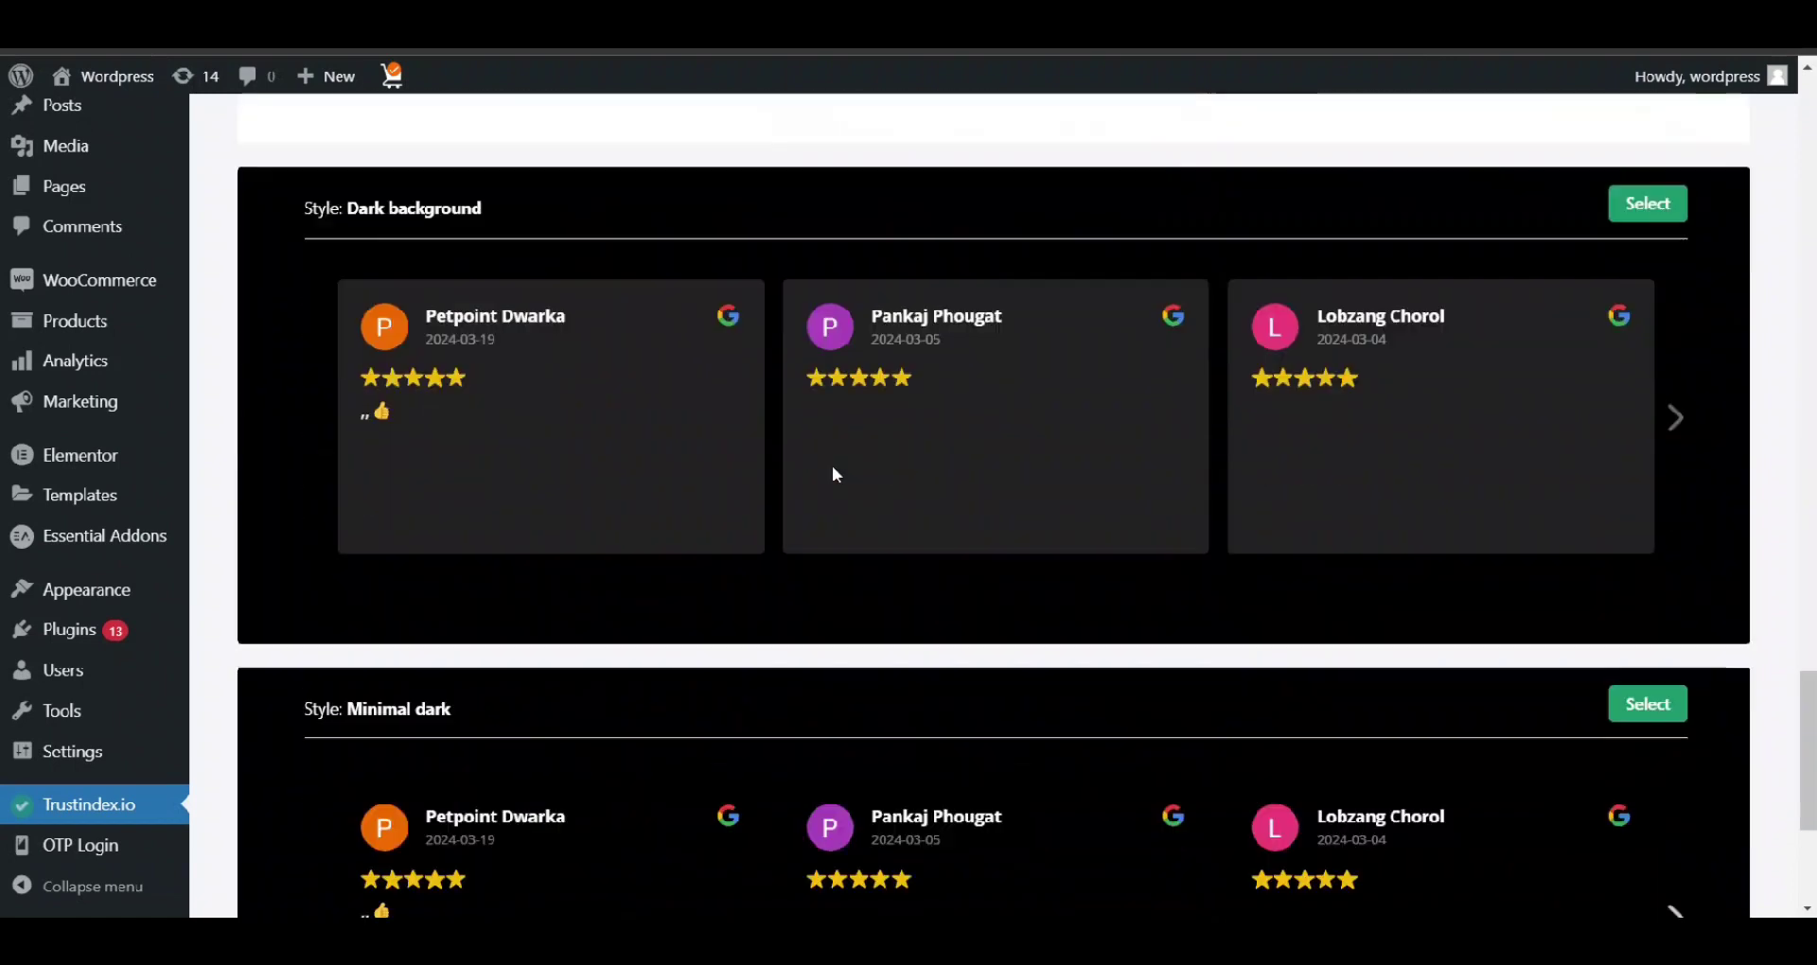
scroll(833, 475, "down", 4)
scroll(838, 474, "up", 20)
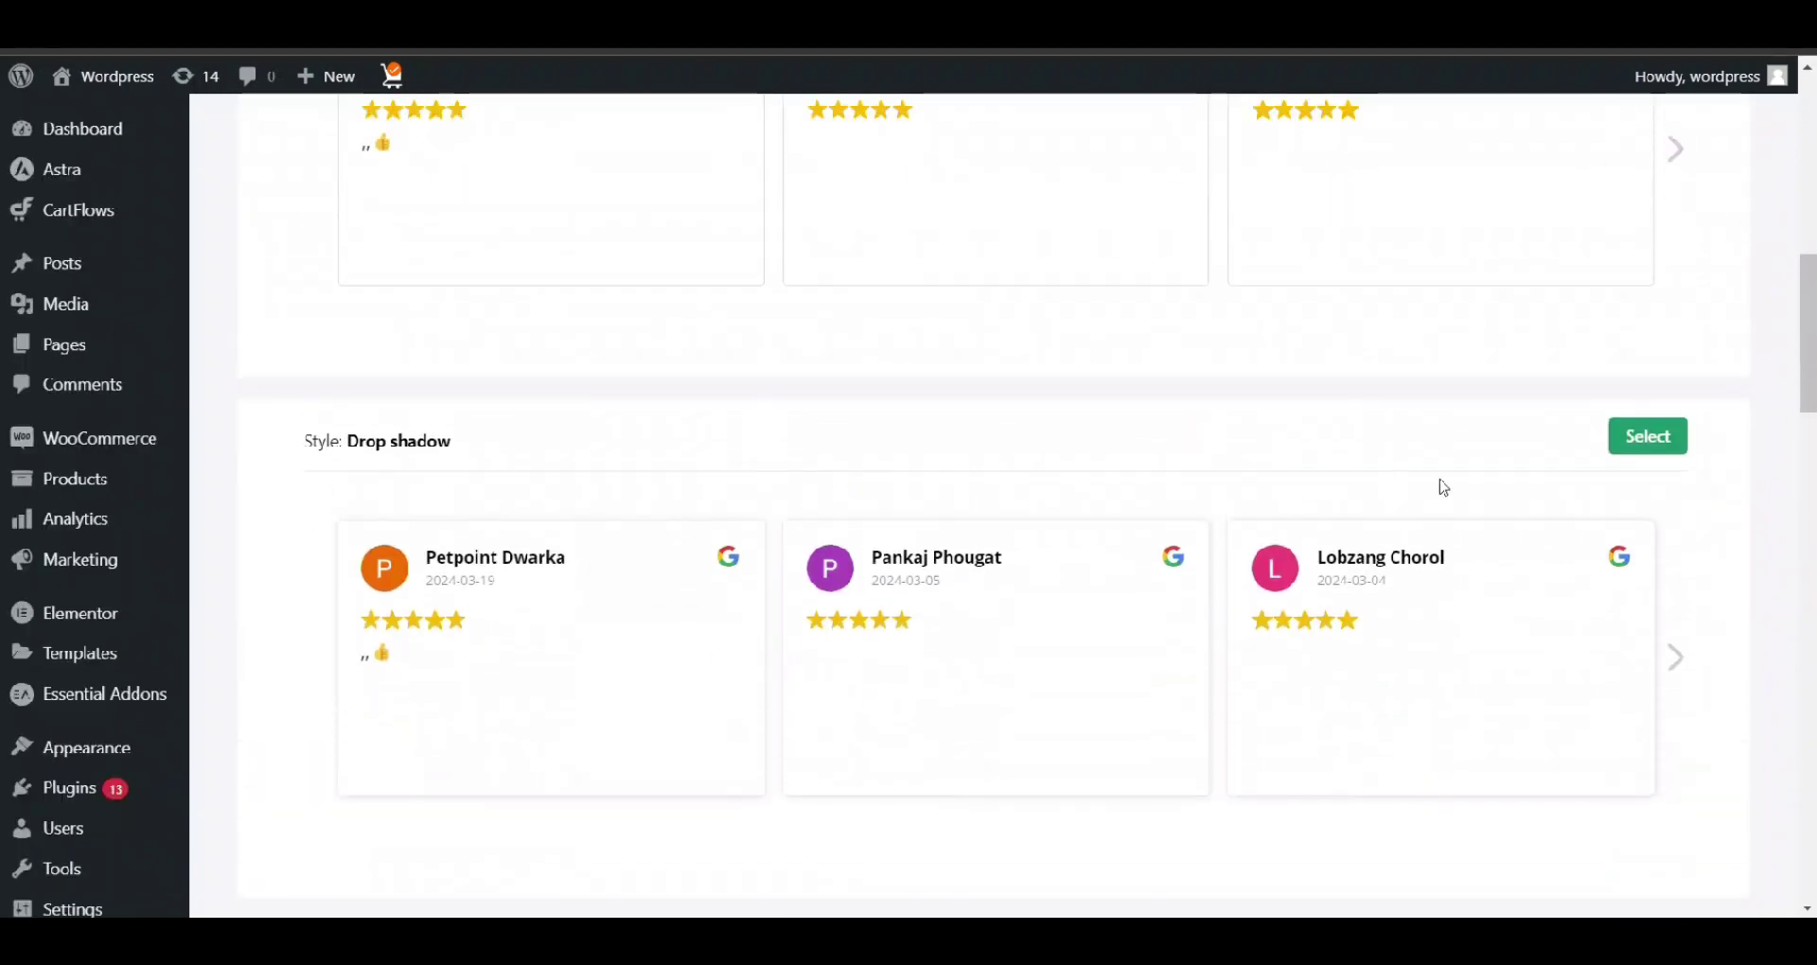
left_click(1659, 440)
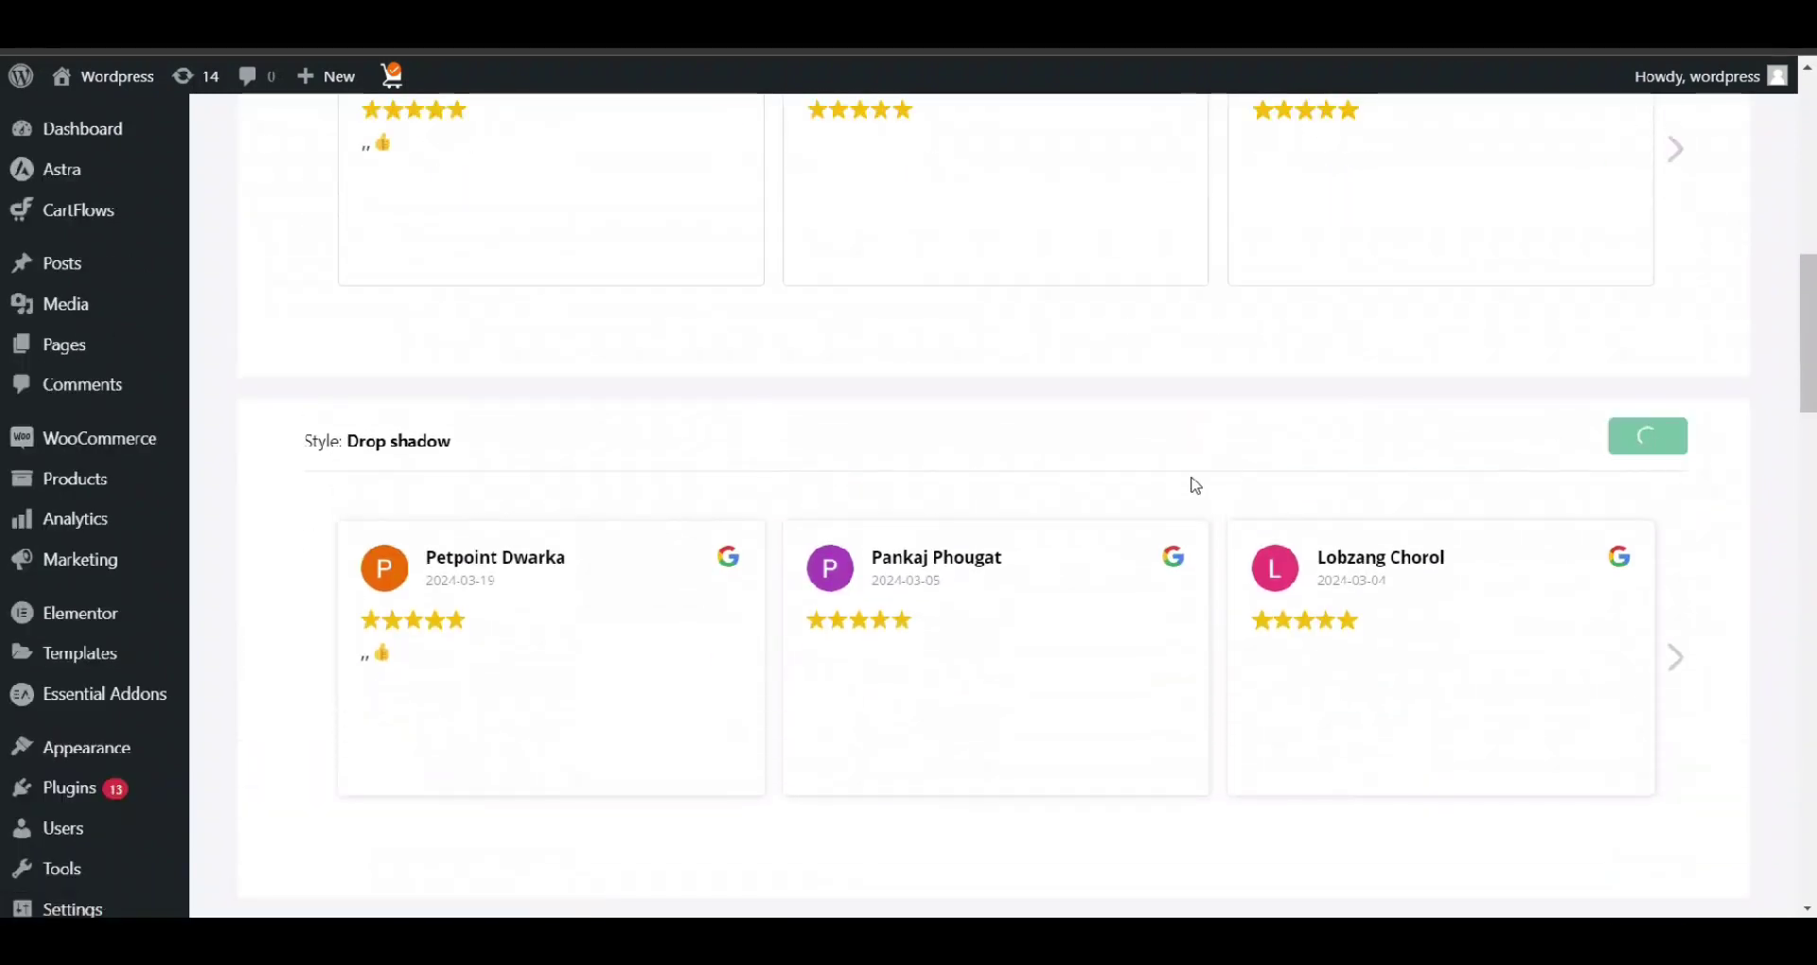
scroll(1045, 485, "up", 3)
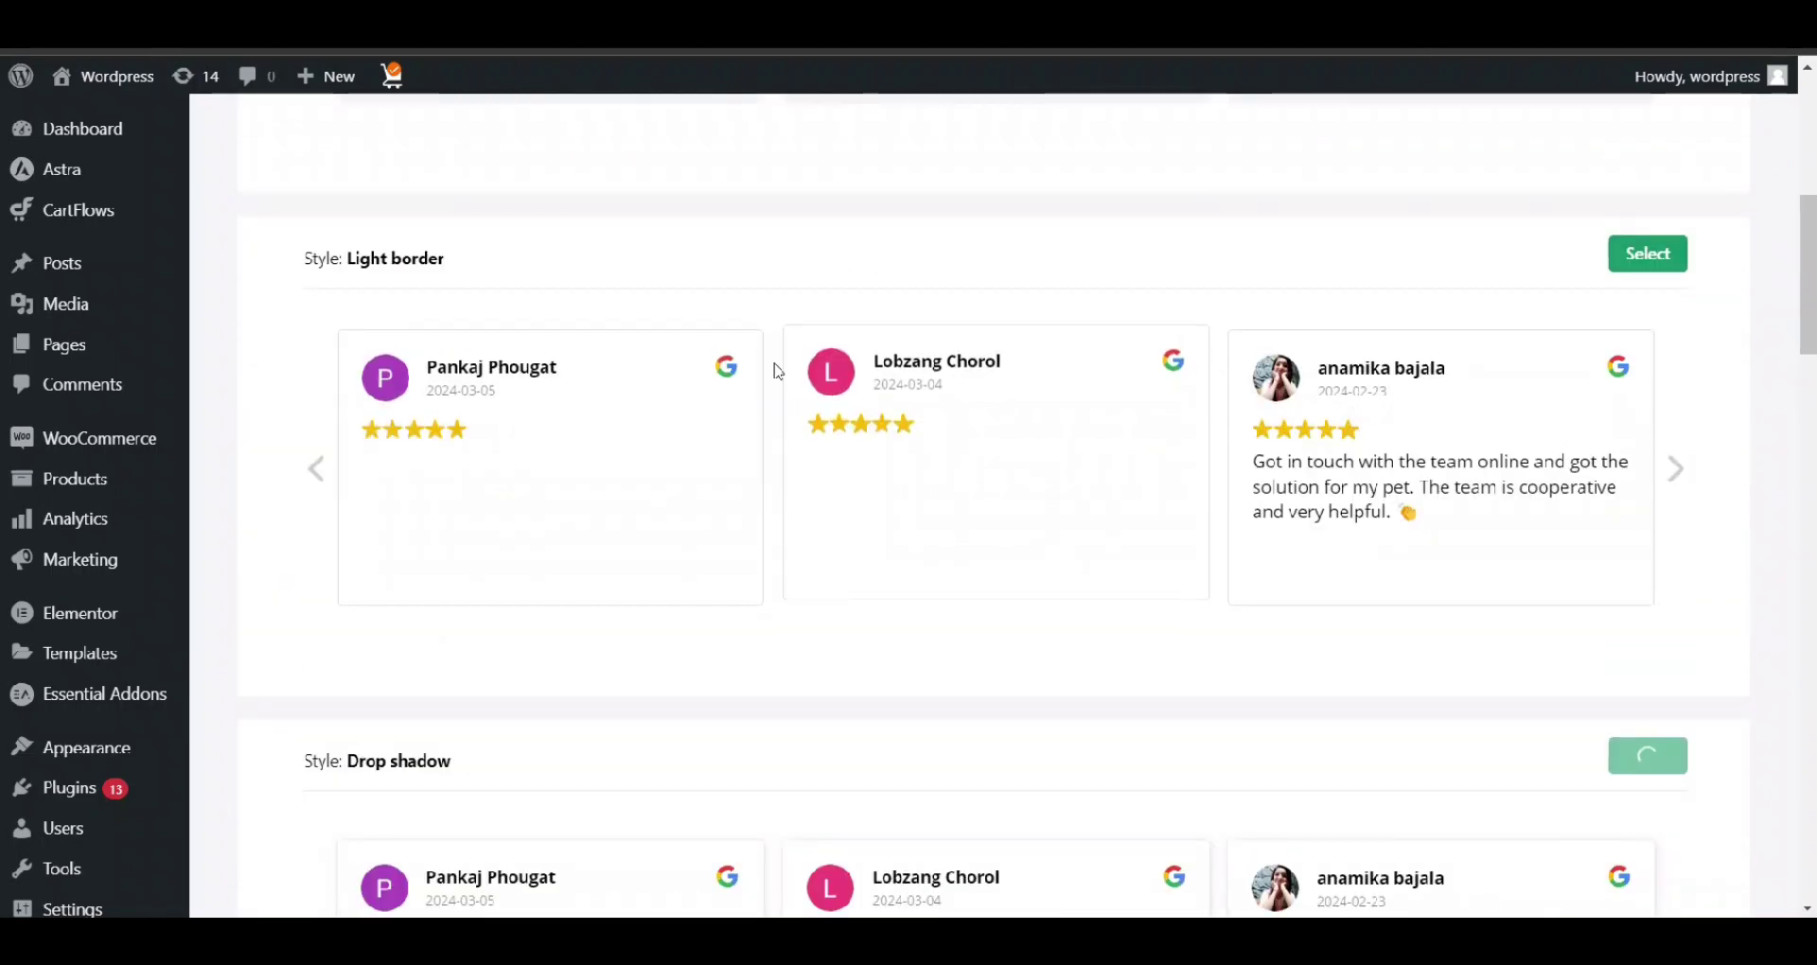
scroll(778, 371, "down", 1)
- Examine the rating filter, language, date format, alignment and review text choices in the widget settings
scroll(776, 370, "down", 3)
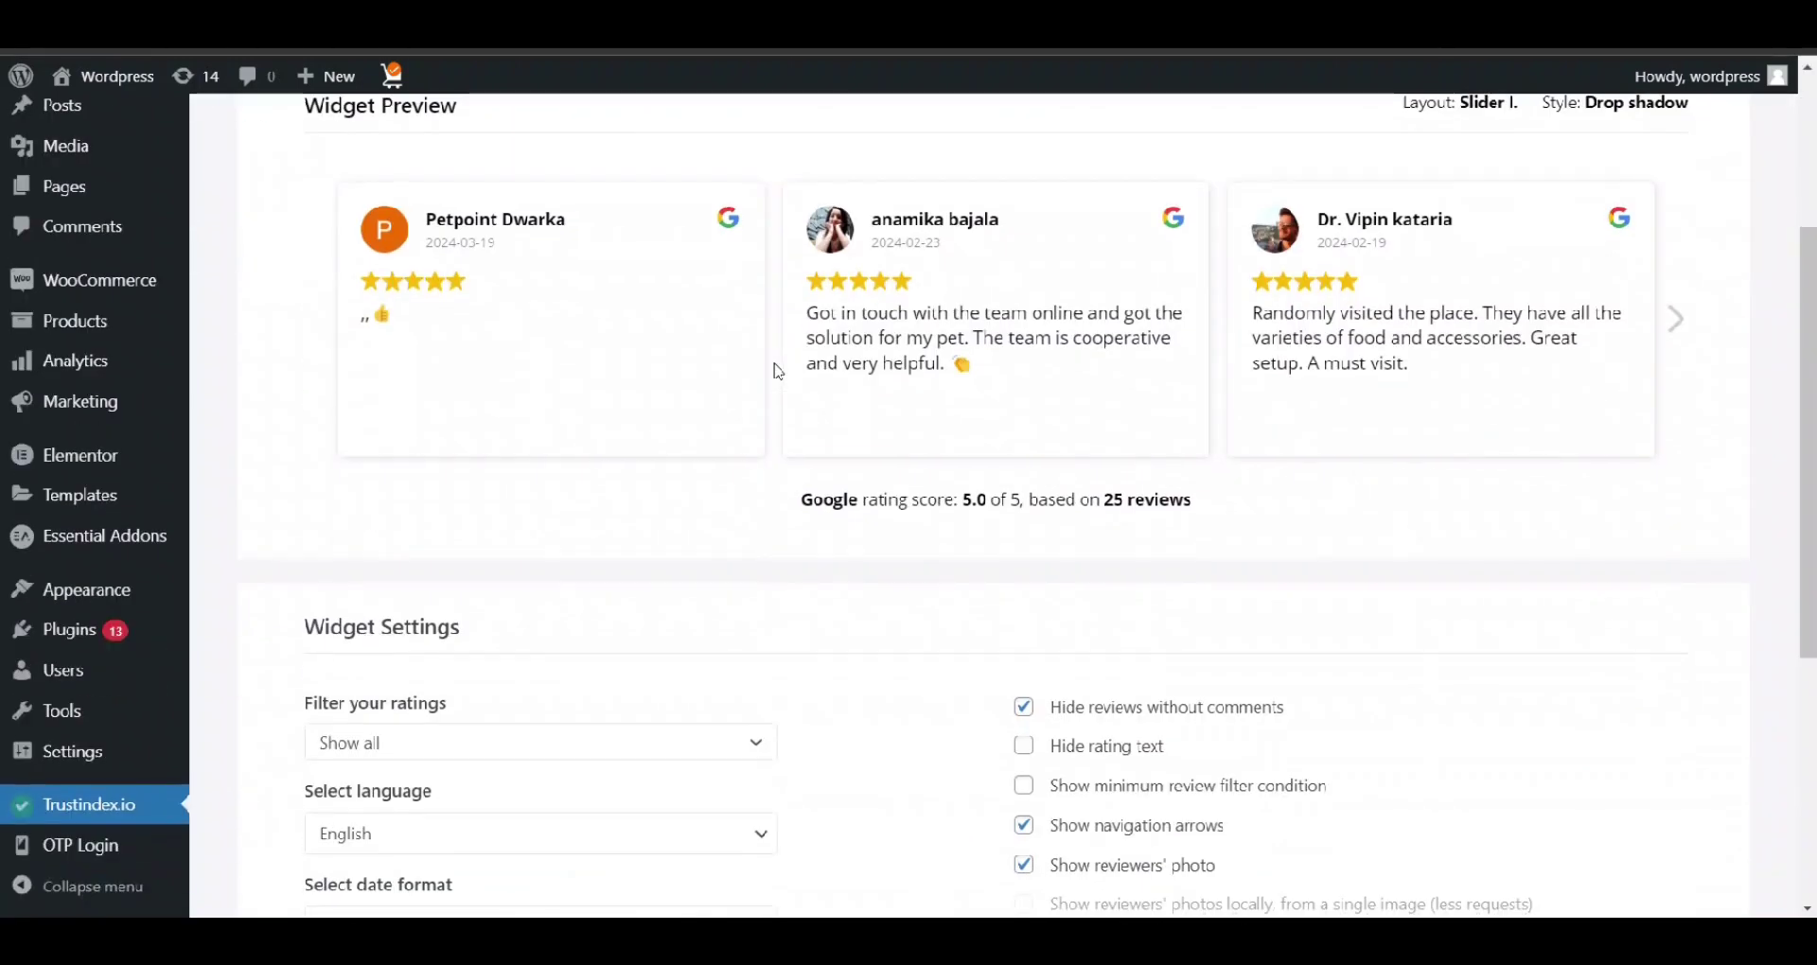
scroll(762, 369, "down", 2)
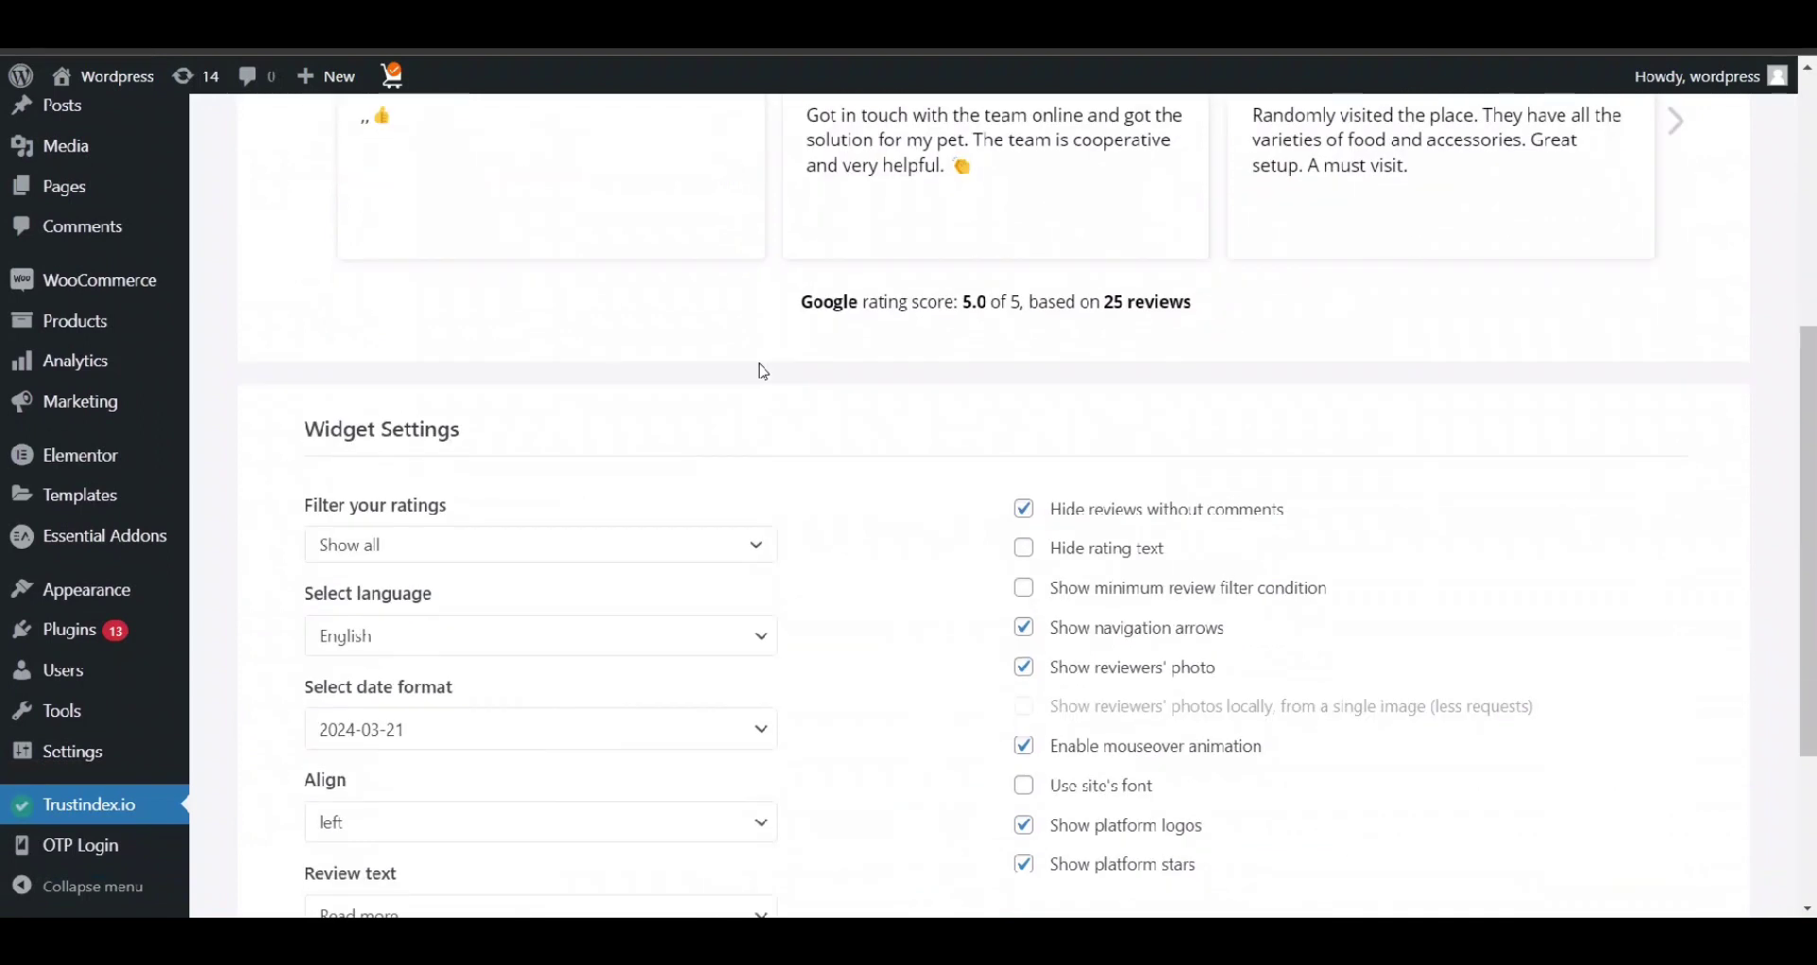
left_click(520, 555)
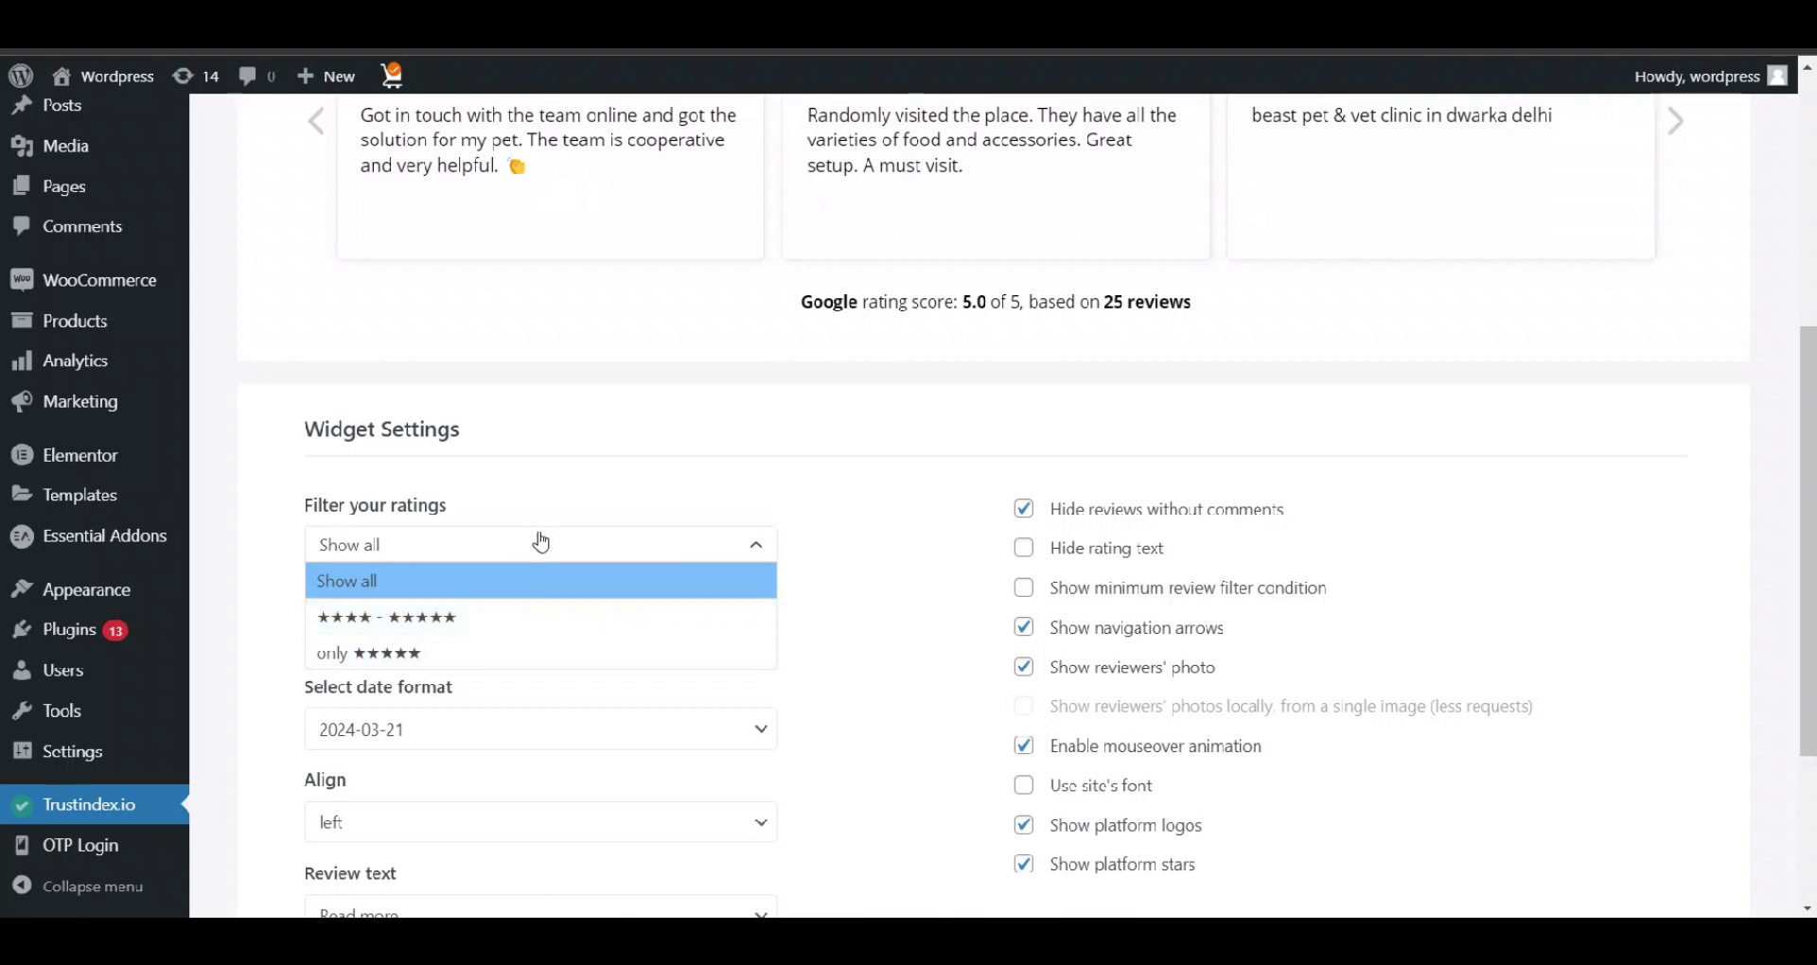
left_click(541, 544)
left_click(463, 641)
left_click(440, 647)
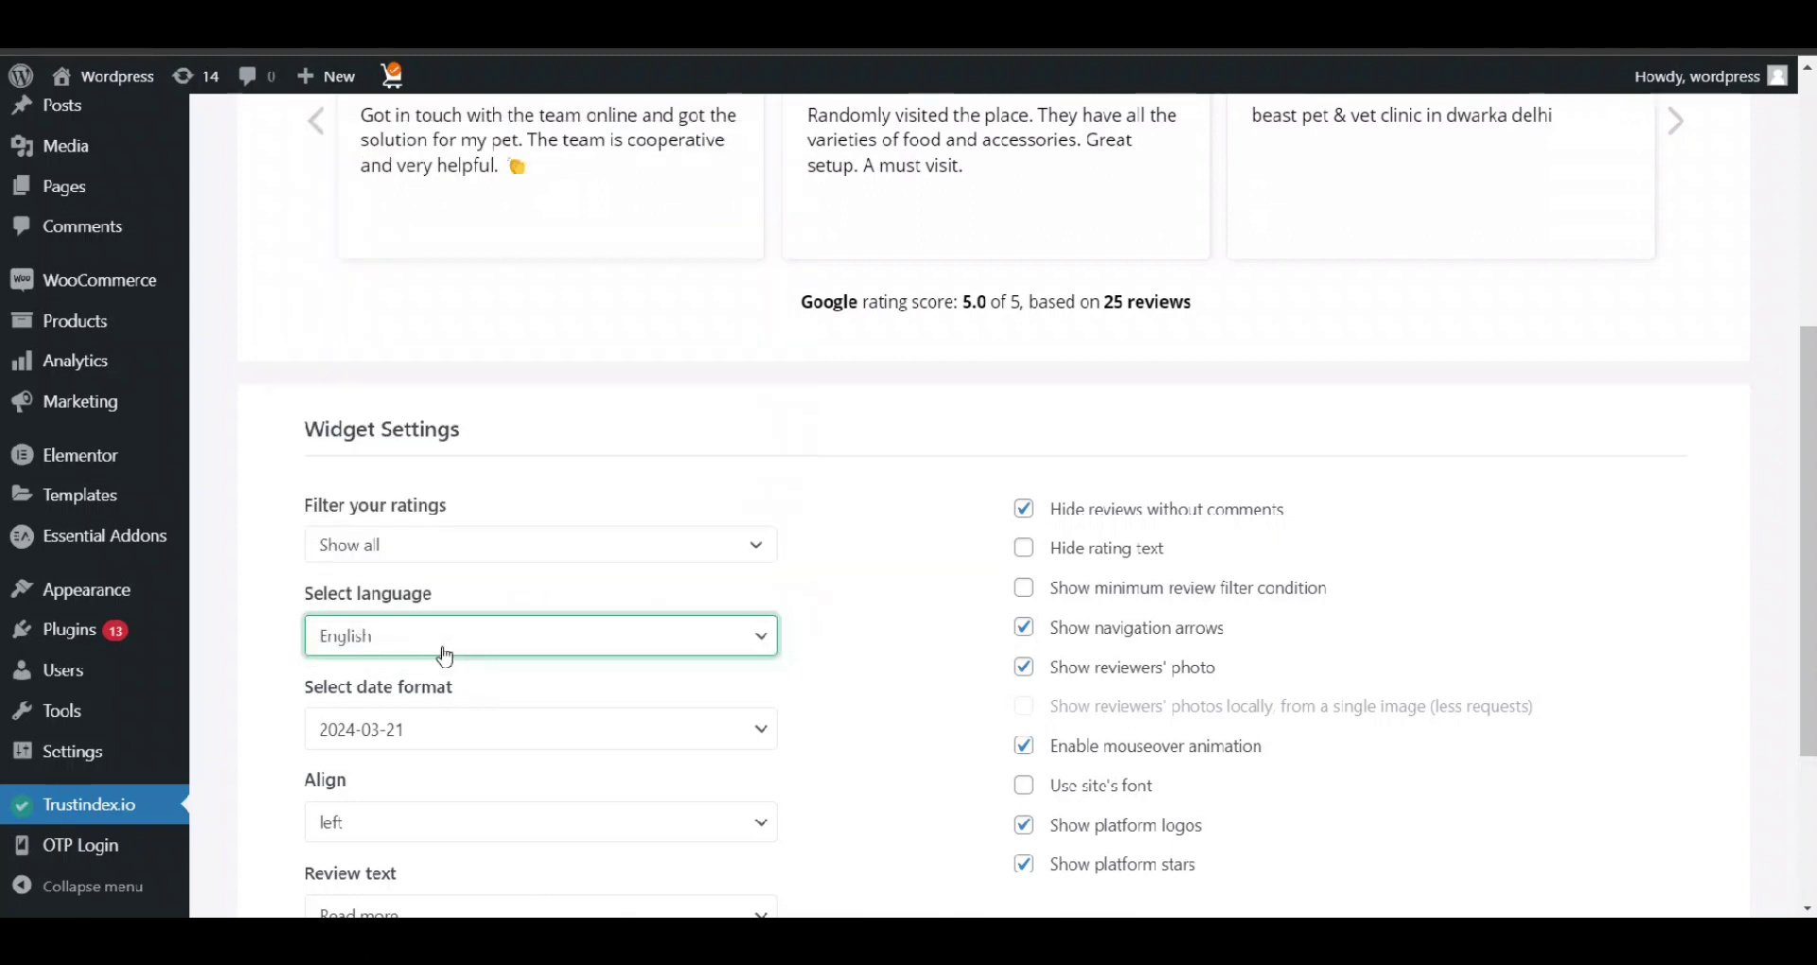
scroll(444, 646, "down", 2)
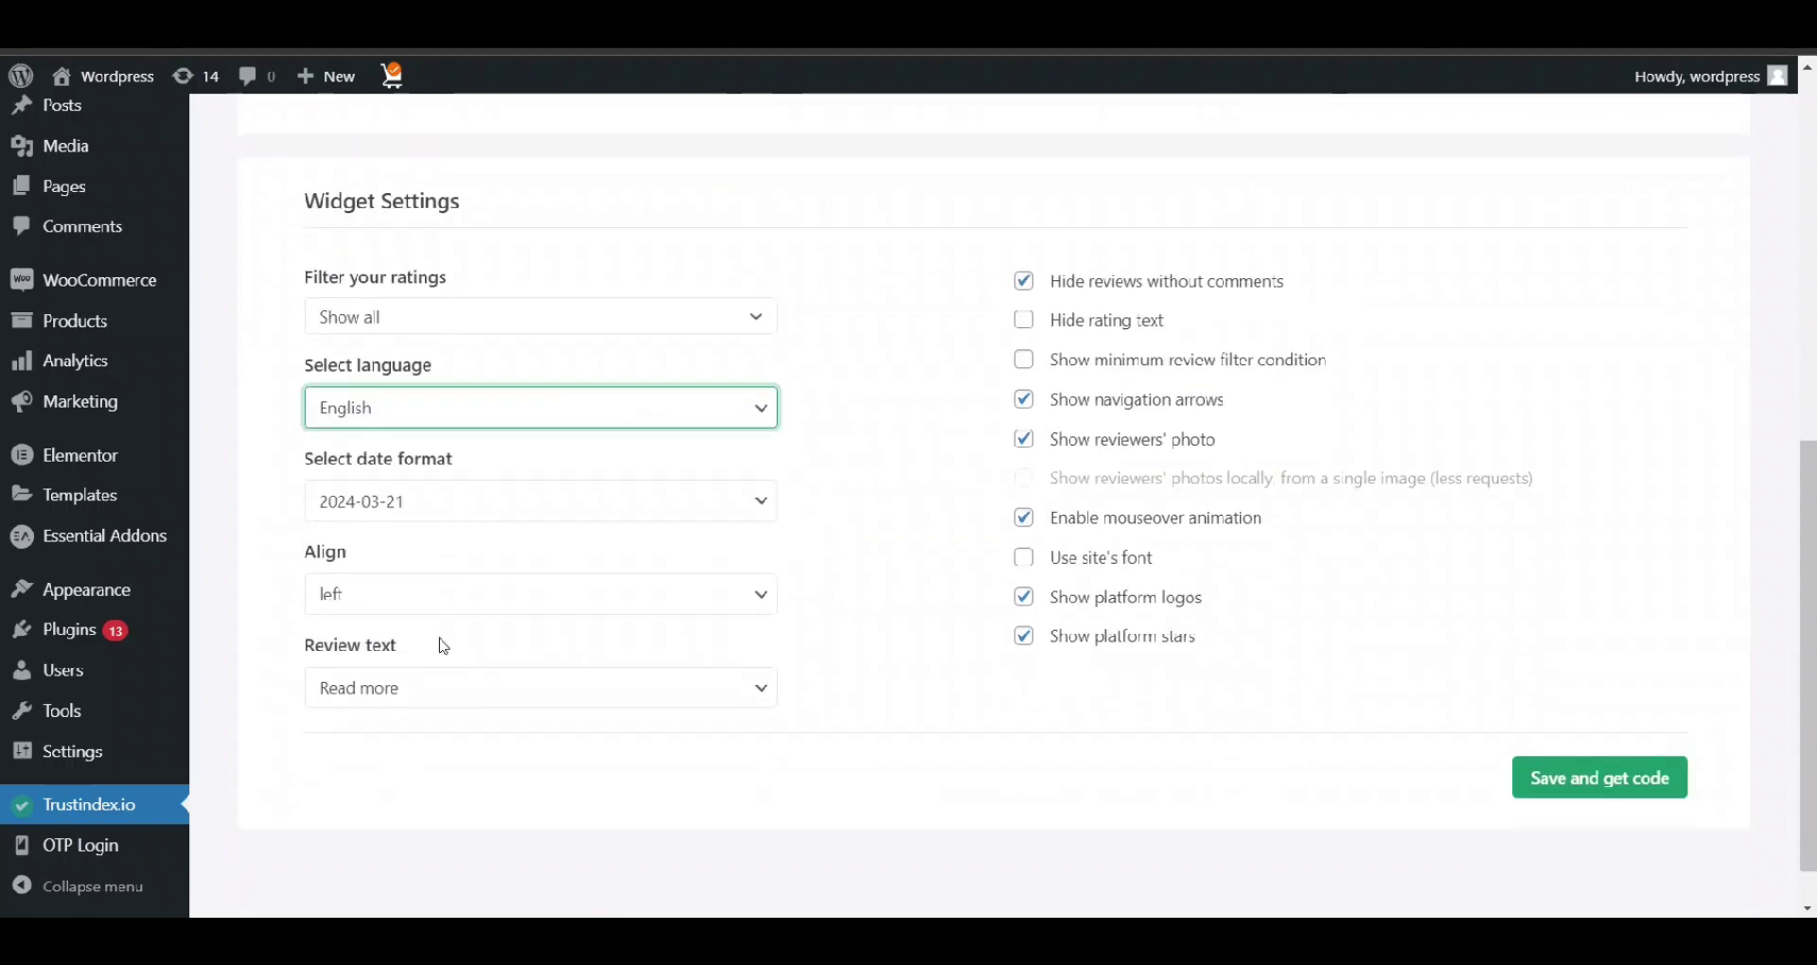
left_click(412, 509)
left_click(411, 509)
left_click(395, 616)
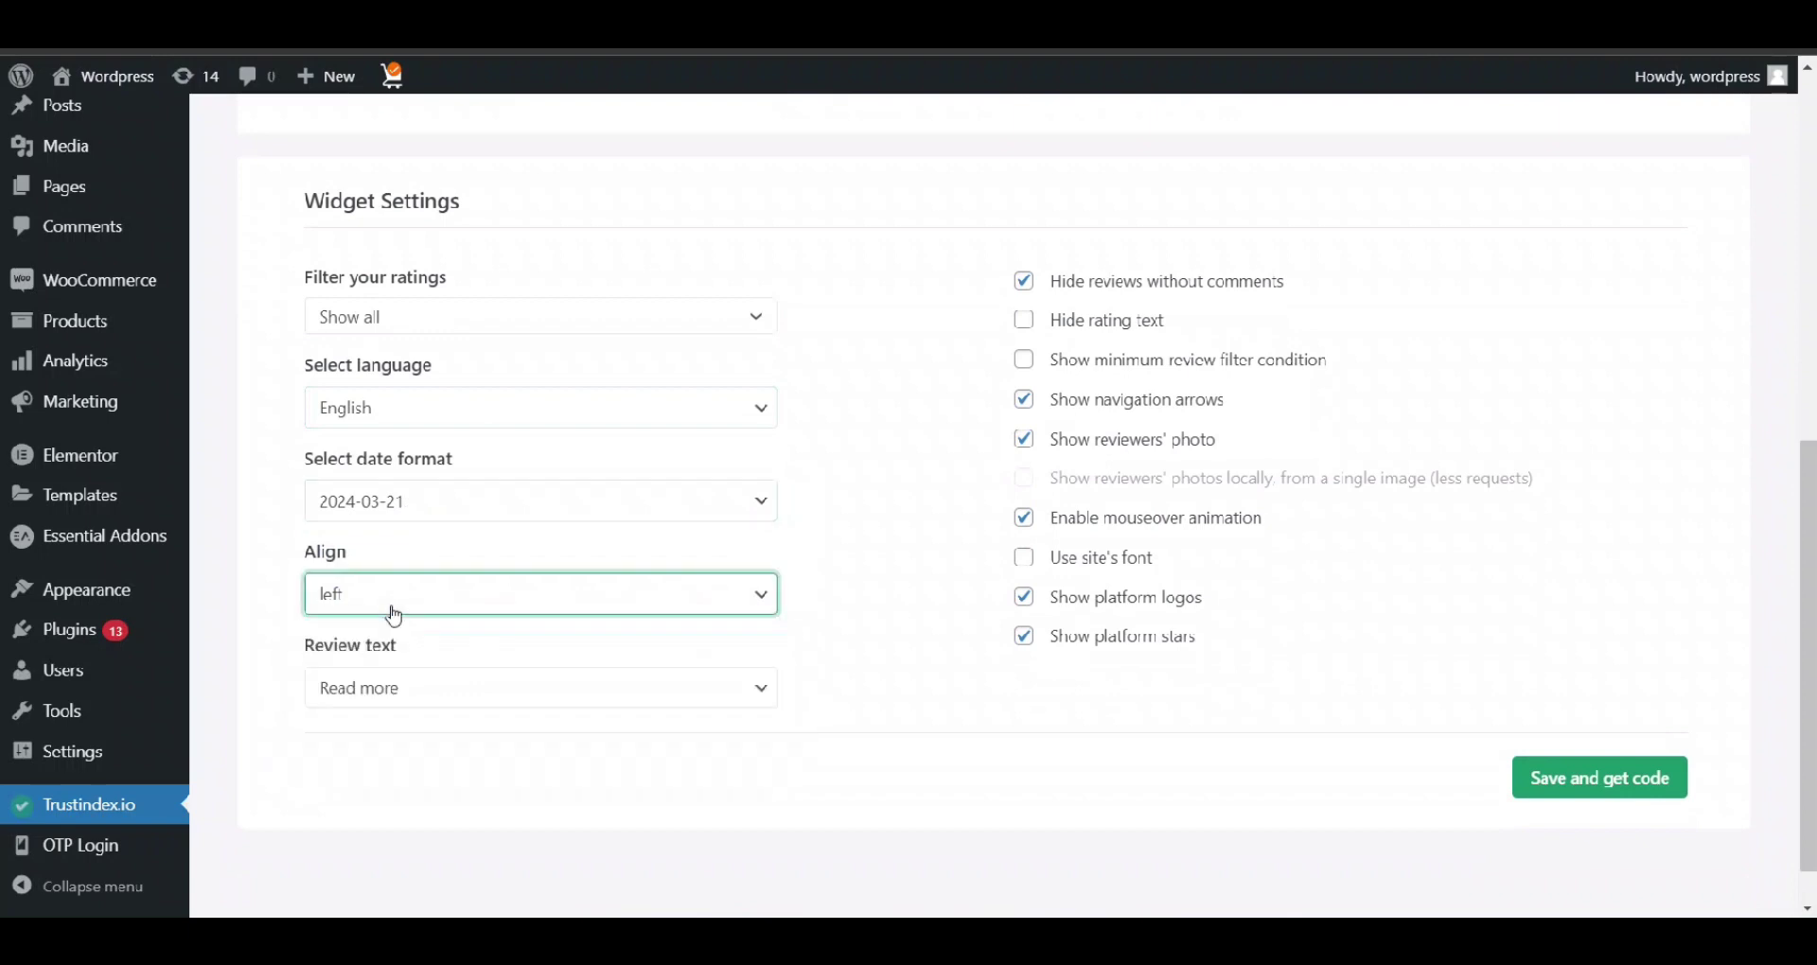
left_click(393, 694)
left_click(393, 704)
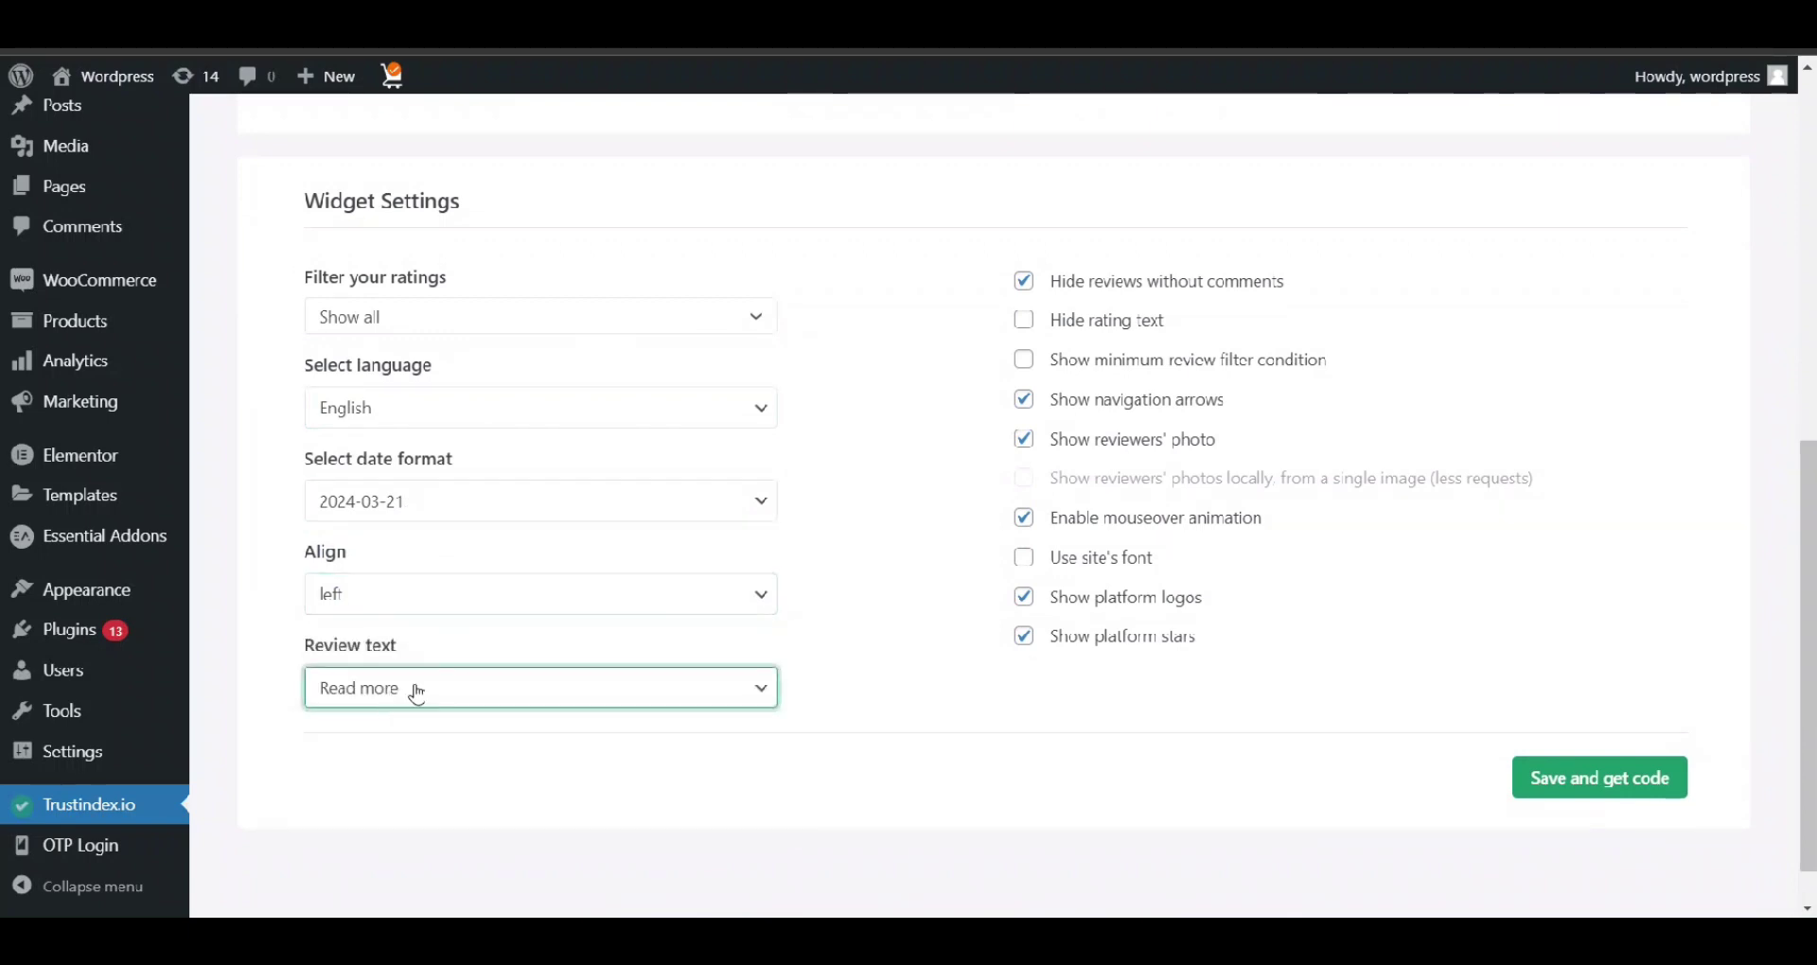
scroll(957, 417, "up", 1)
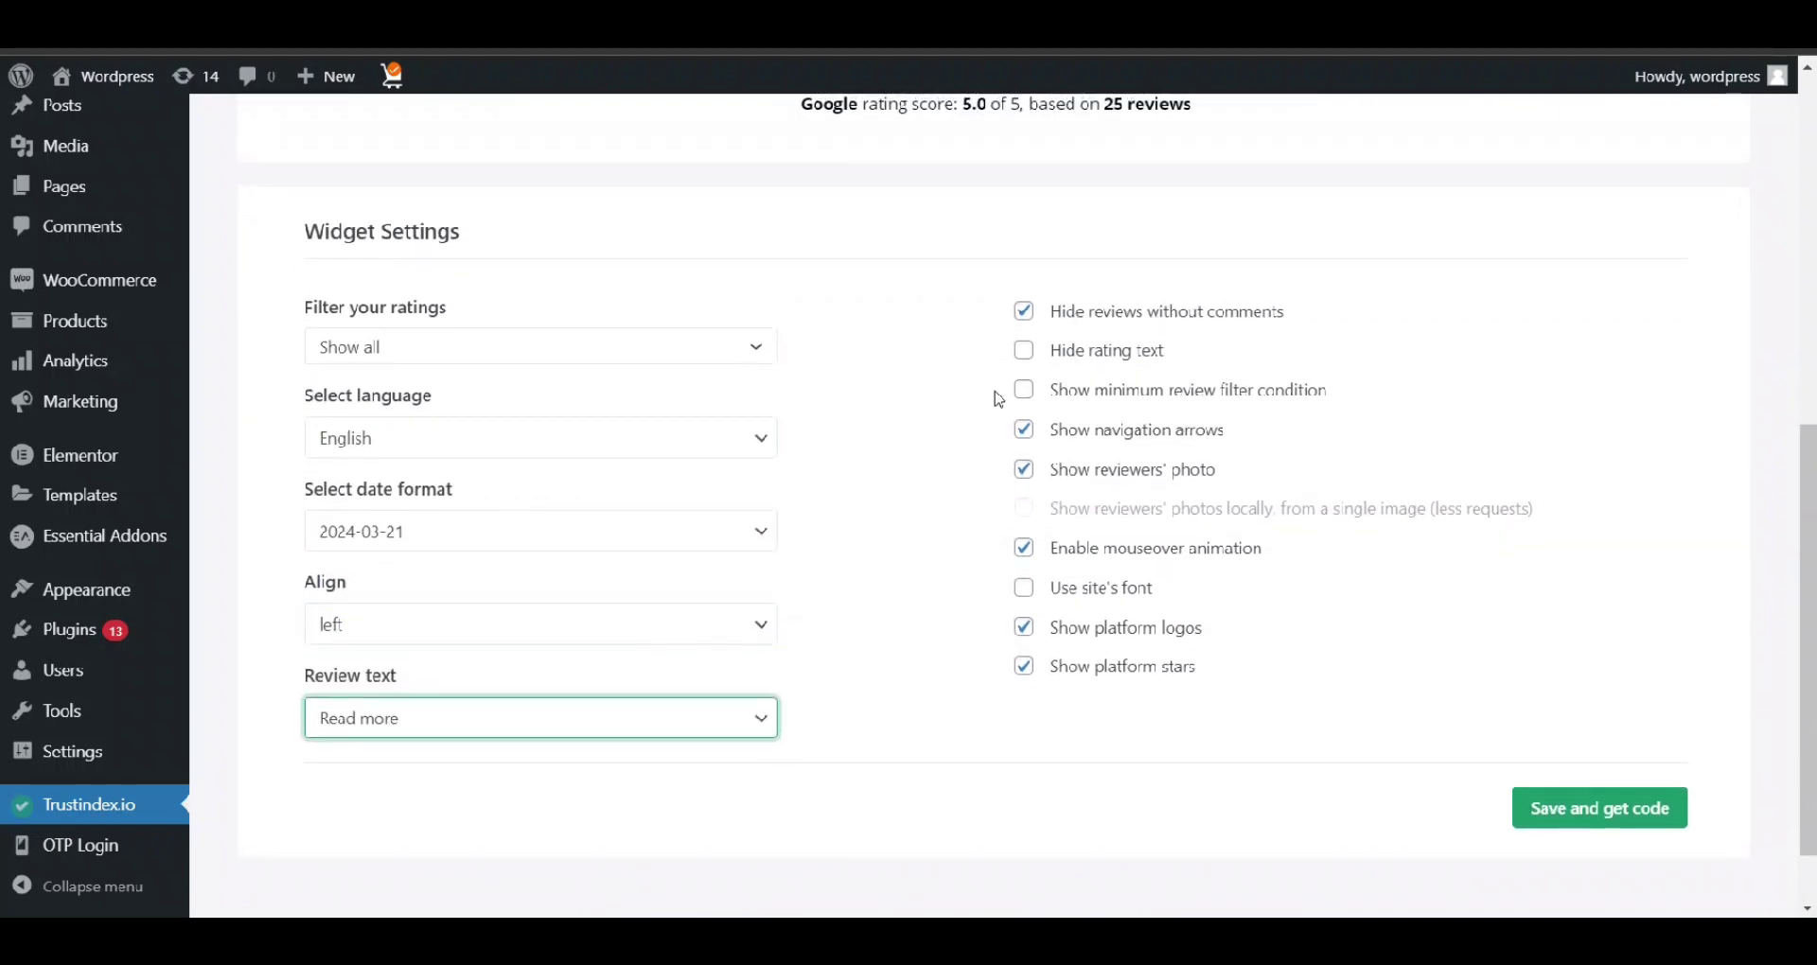
- Check the widget preview and try out the Hide rating text option in the widget settings
scroll(1002, 407, "up", 5)
scroll(1003, 419, "down", 3)
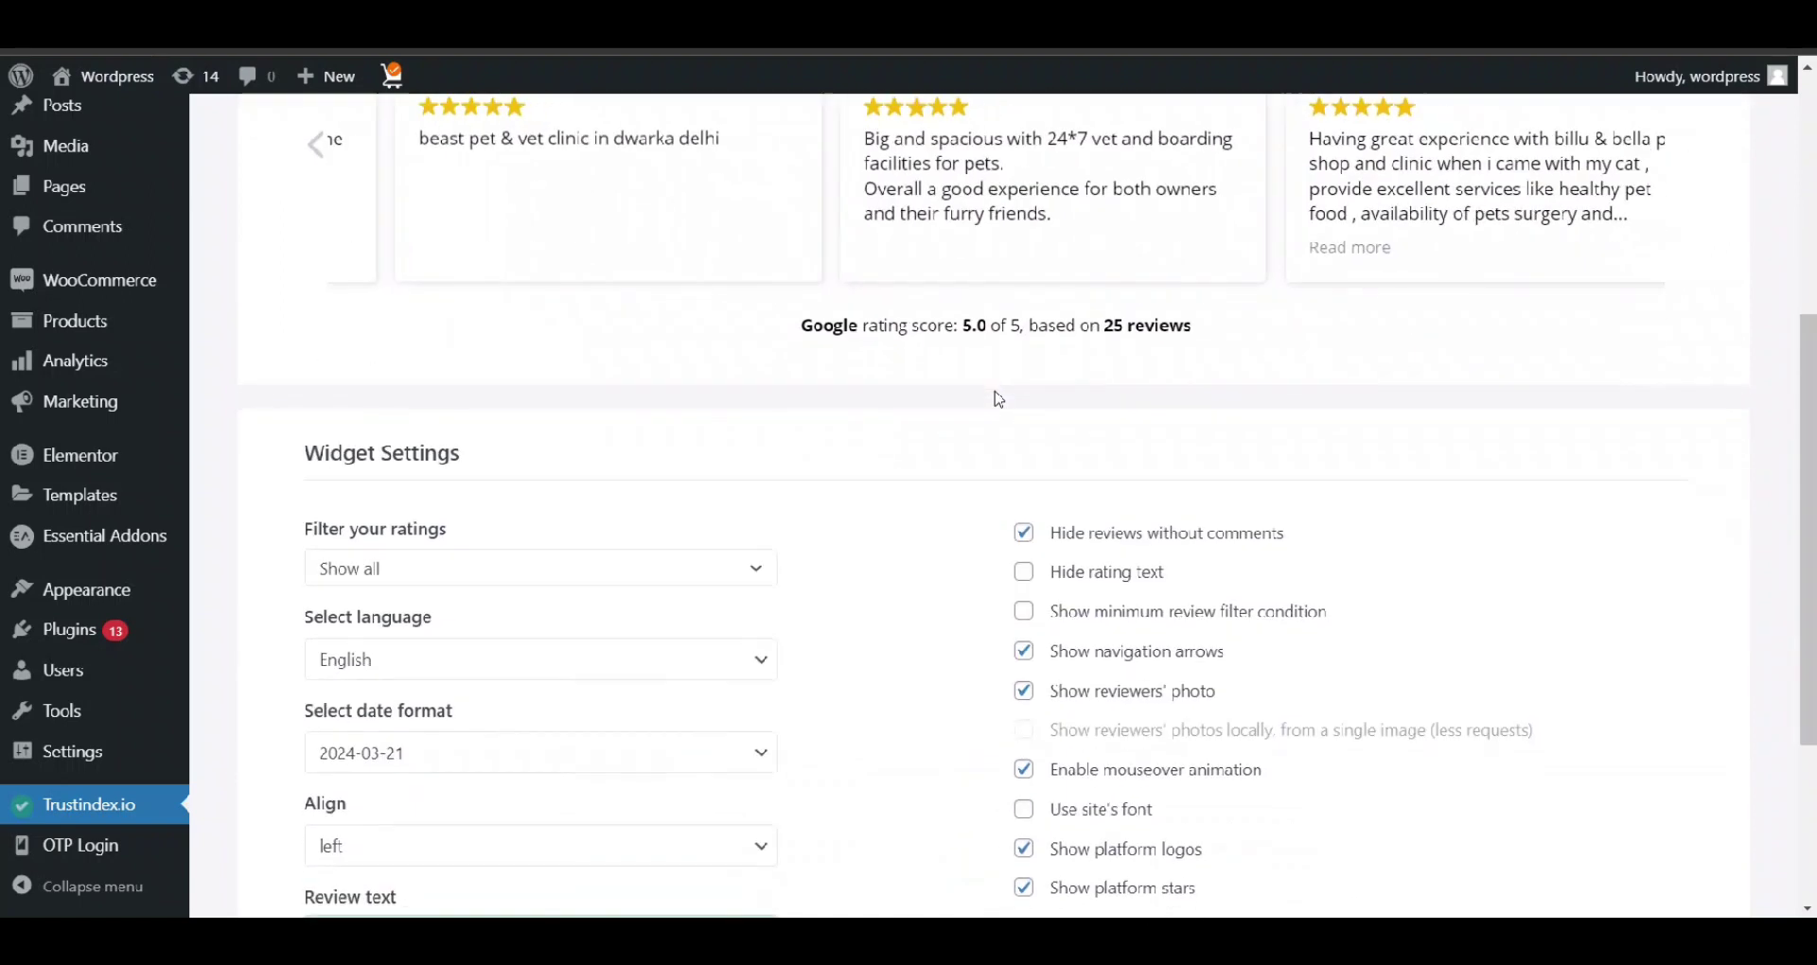
left_click(1029, 578)
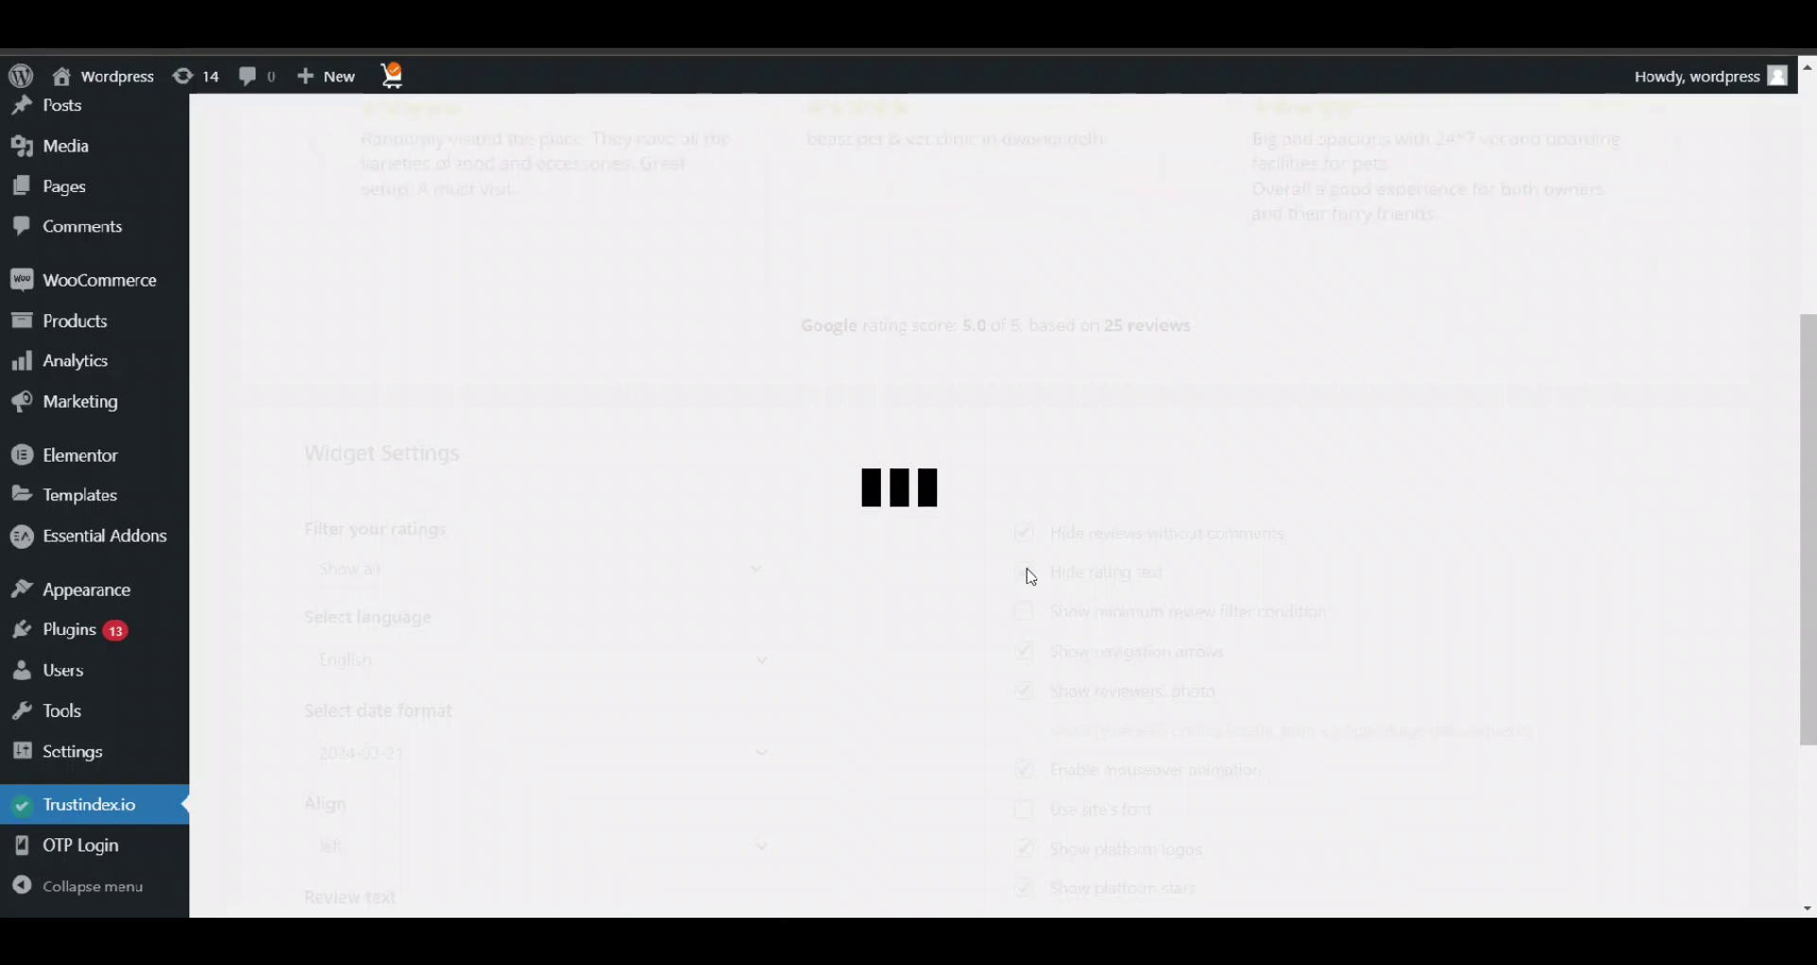
scroll(1058, 622, "down", 2)
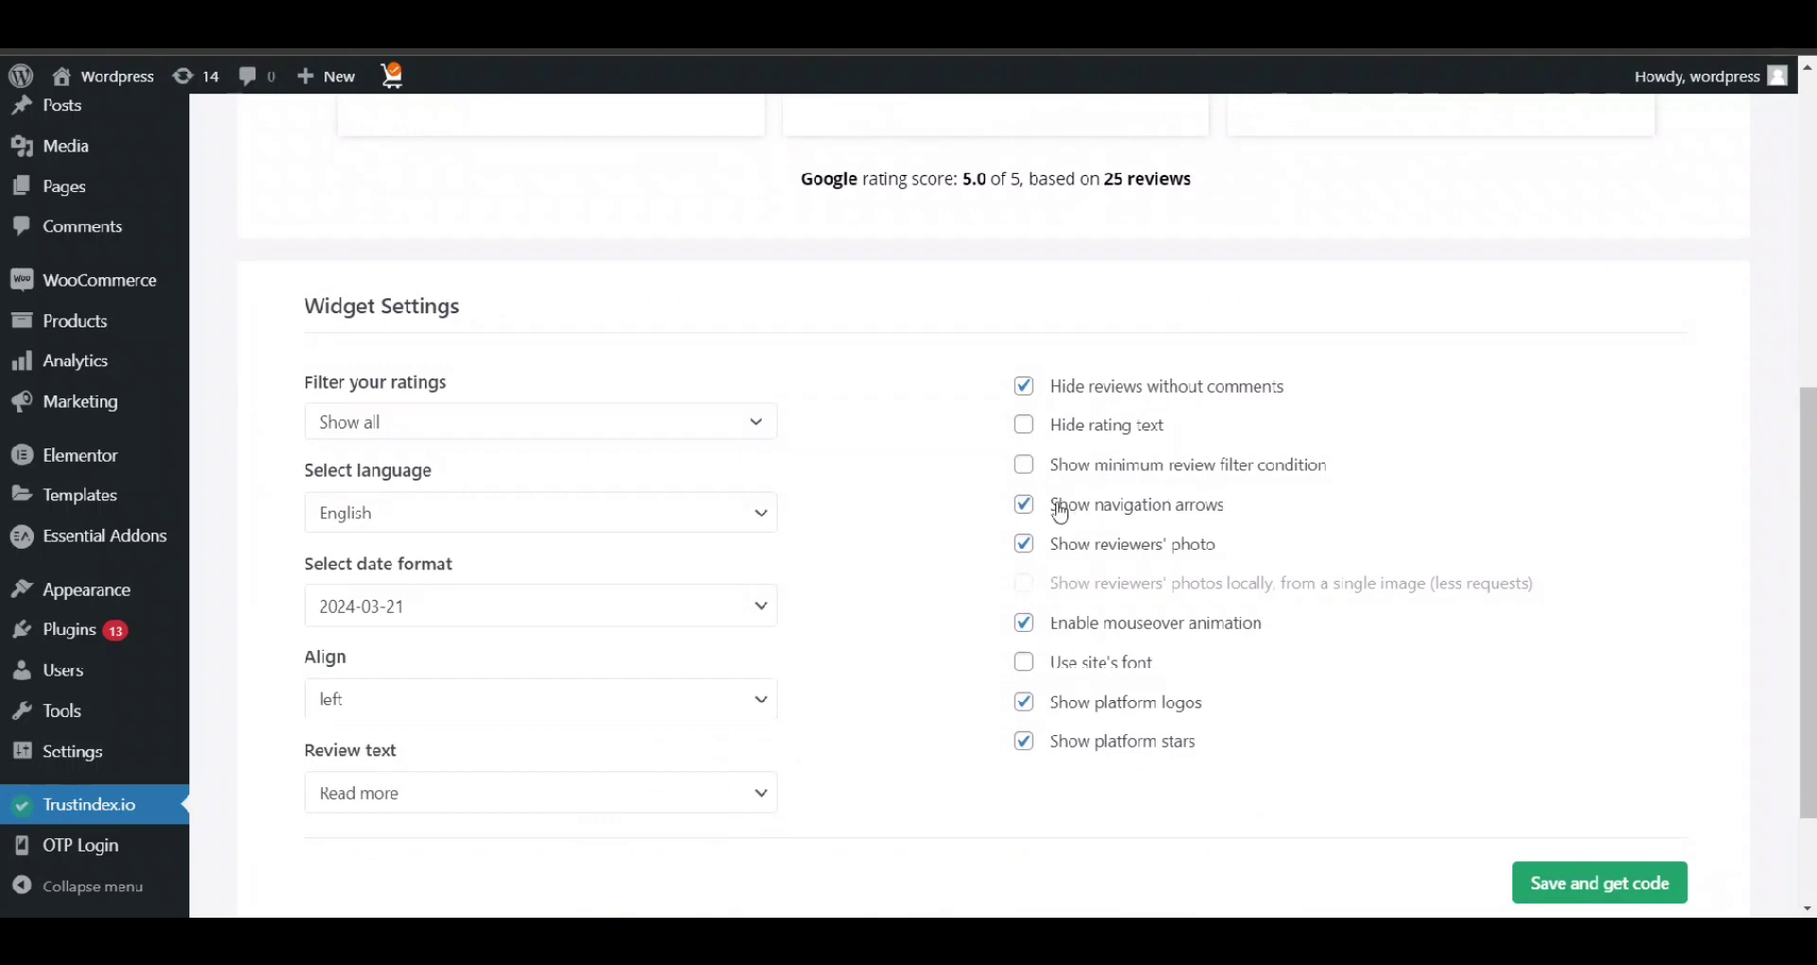
- Review the remaining widget display options, save the widget settings and copy the generated shortcode
scroll(1026, 565, "down", 1)
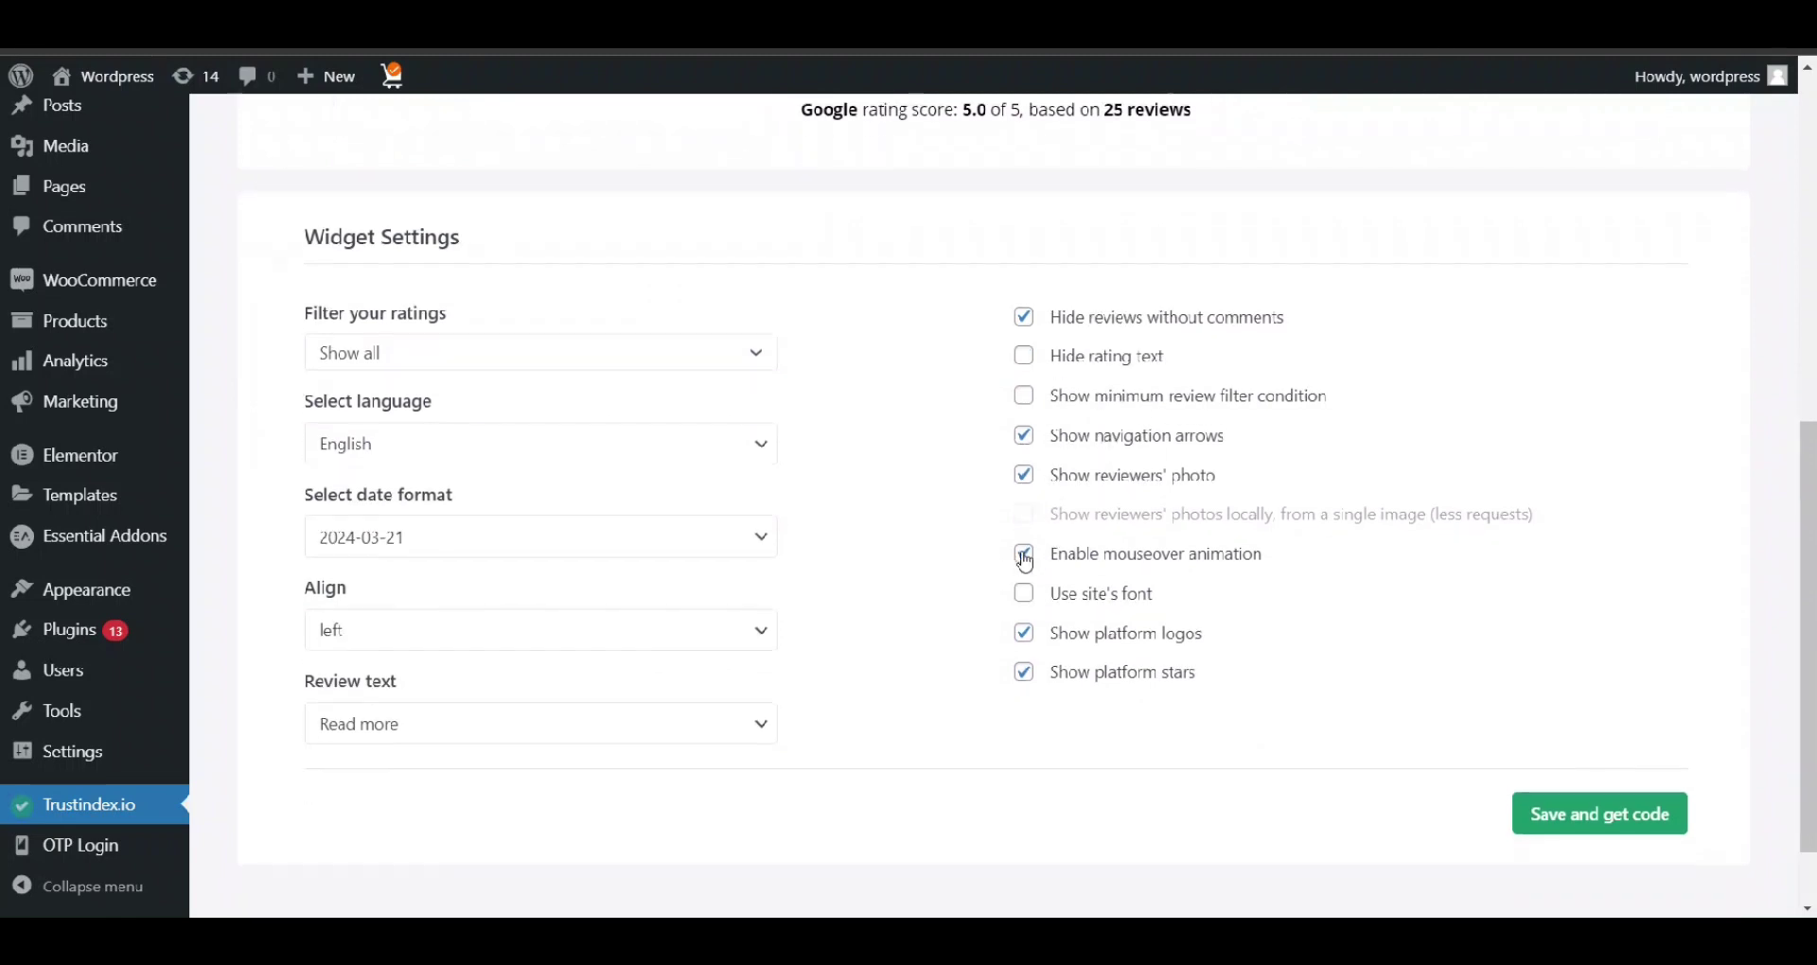
scroll(945, 561, "down", 1)
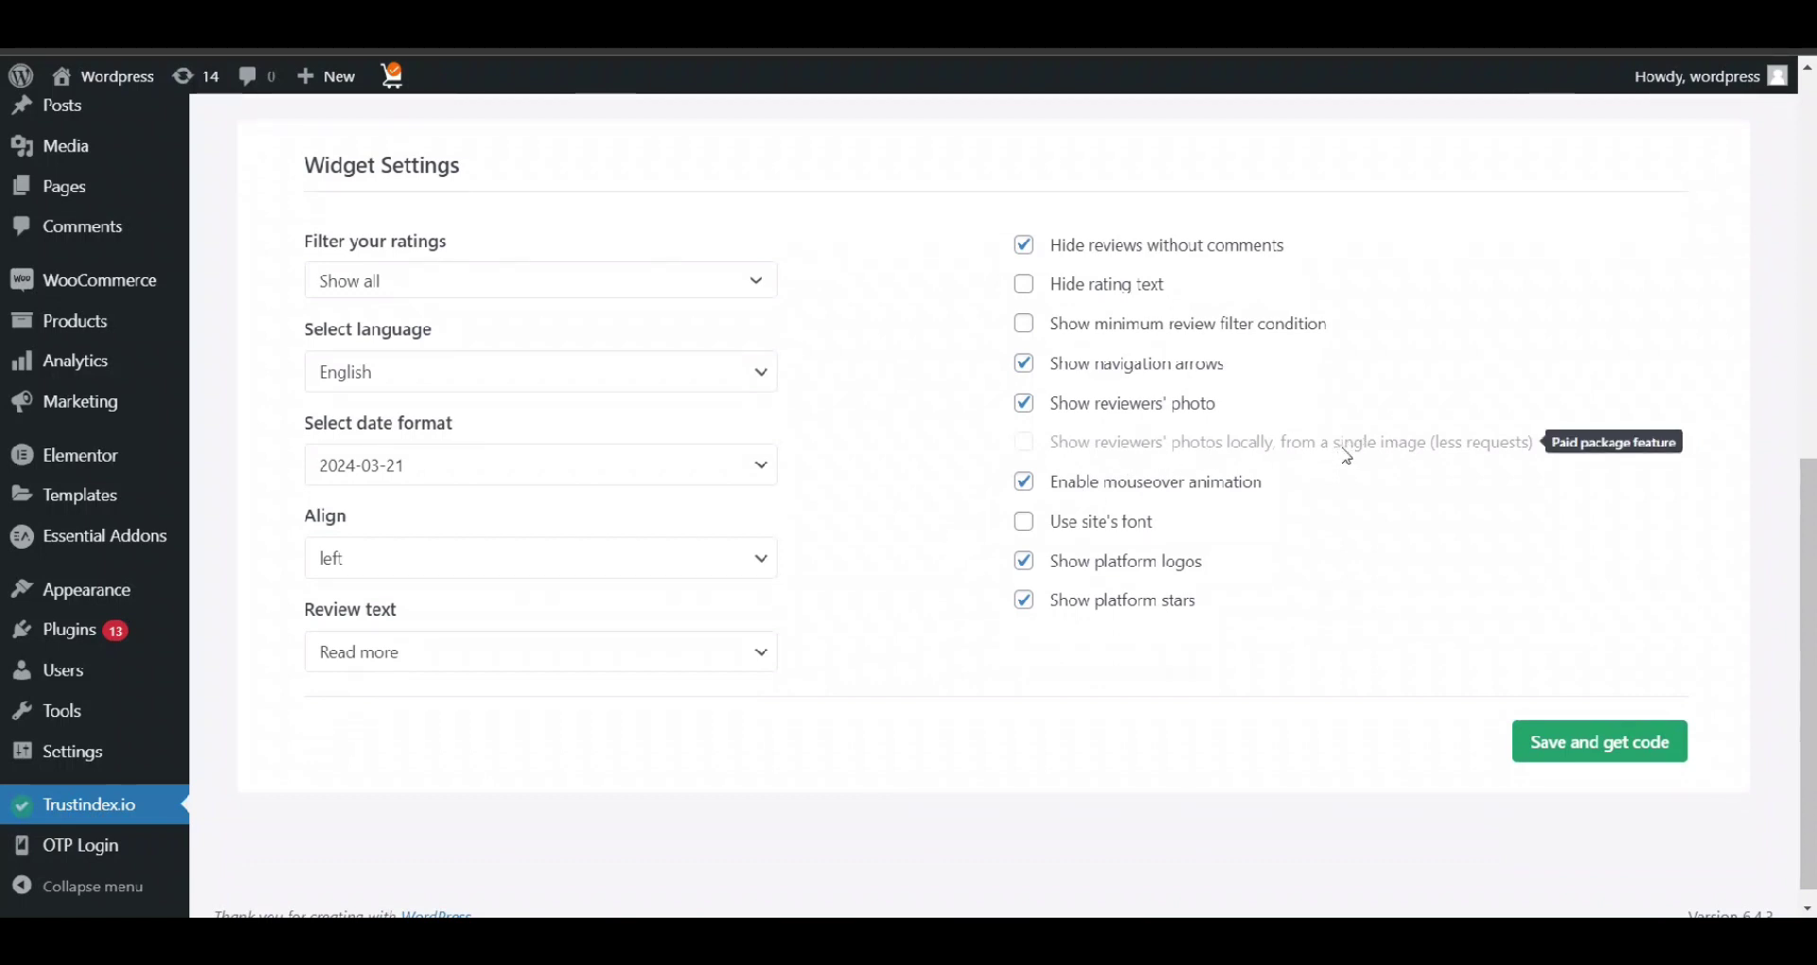
scroll(1069, 530, "up", 5)
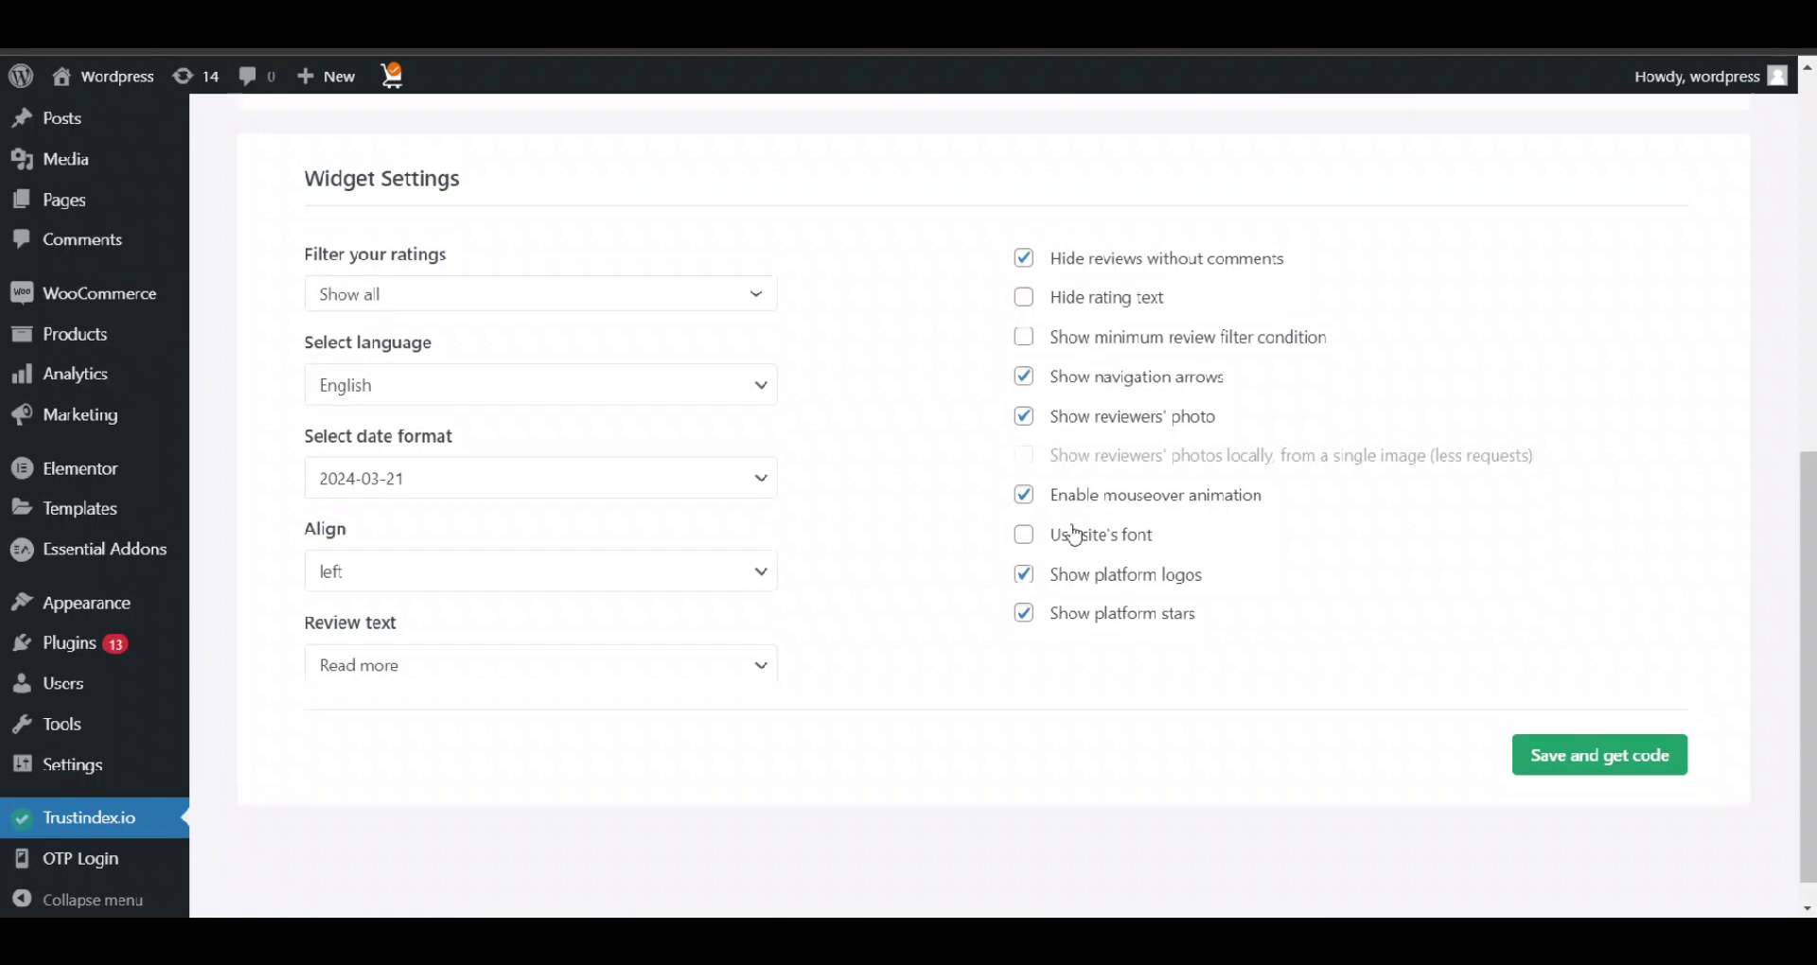
scroll(1074, 534, "down", 5)
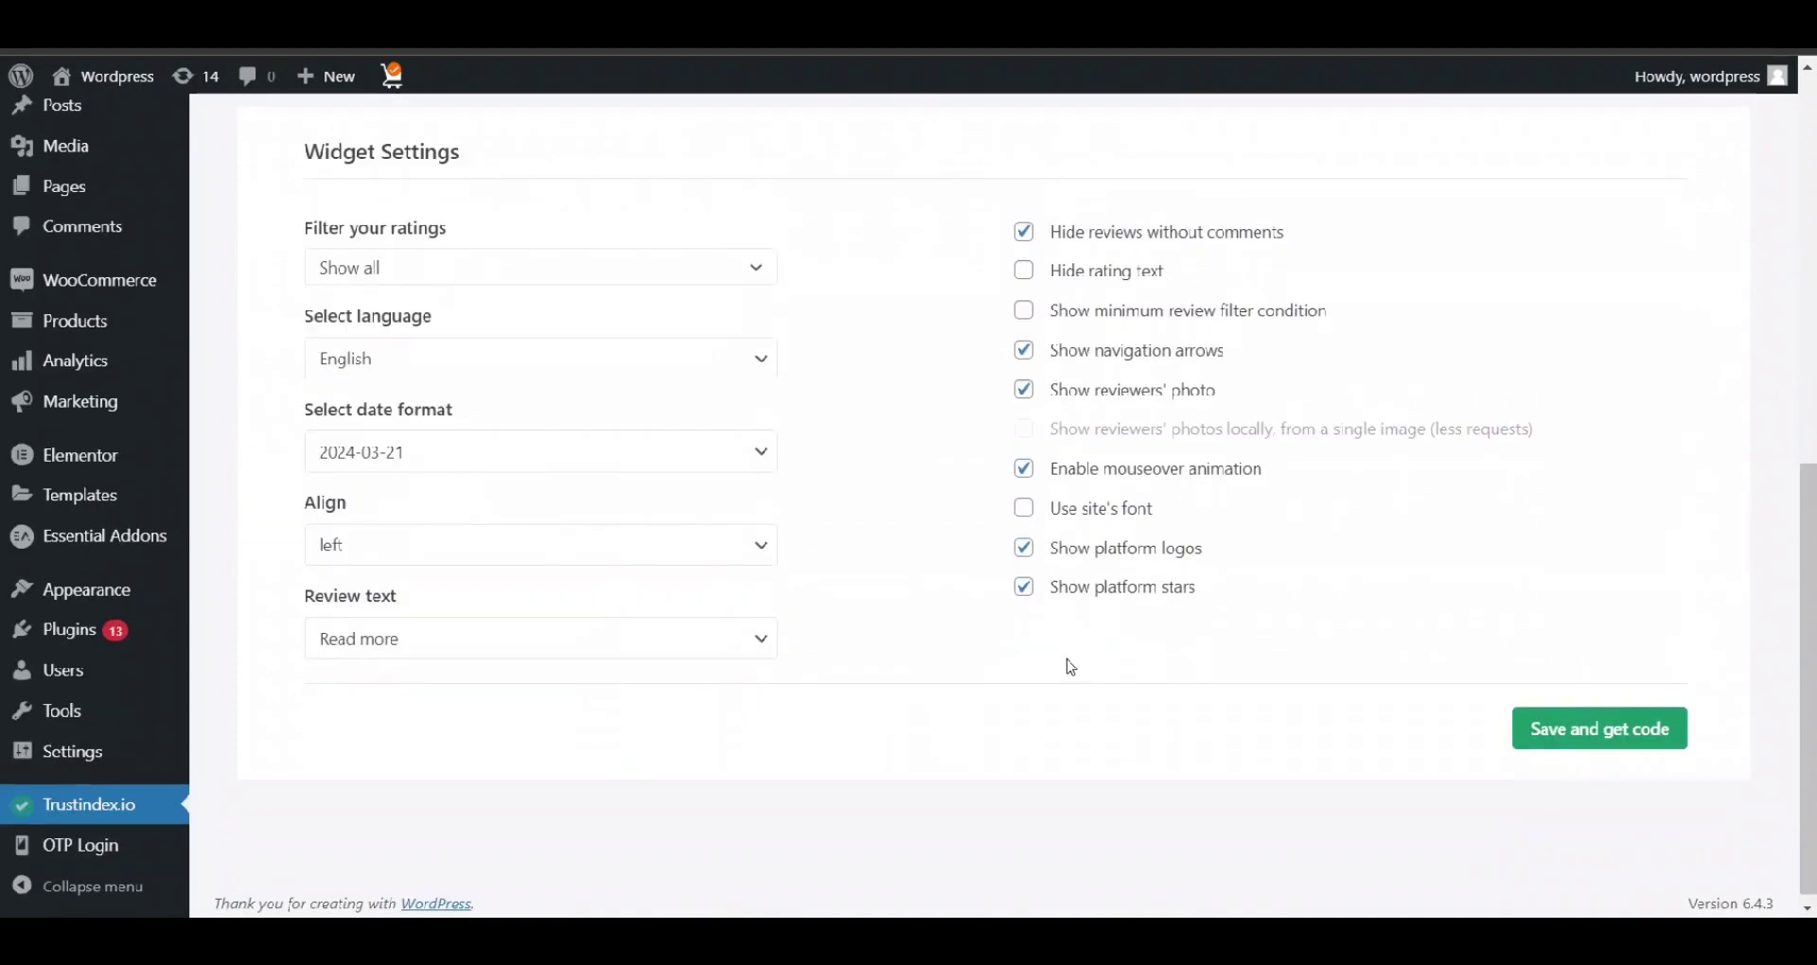
left_click(1594, 730)
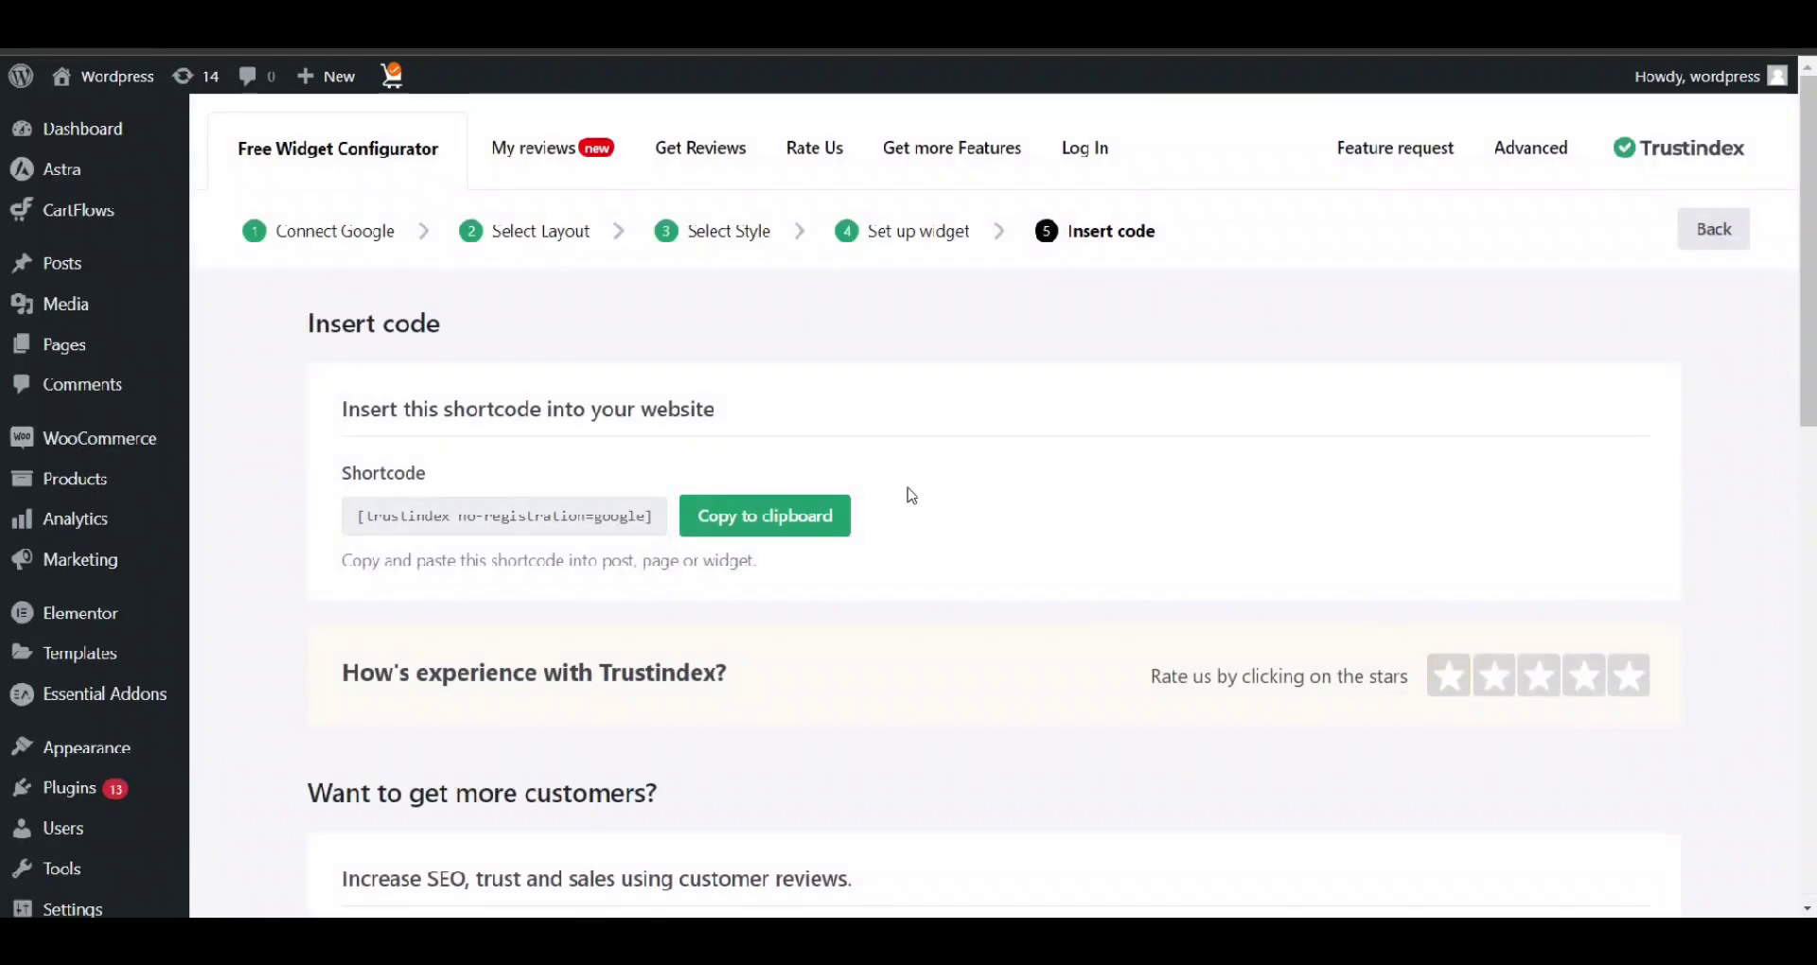
left_click(791, 532)
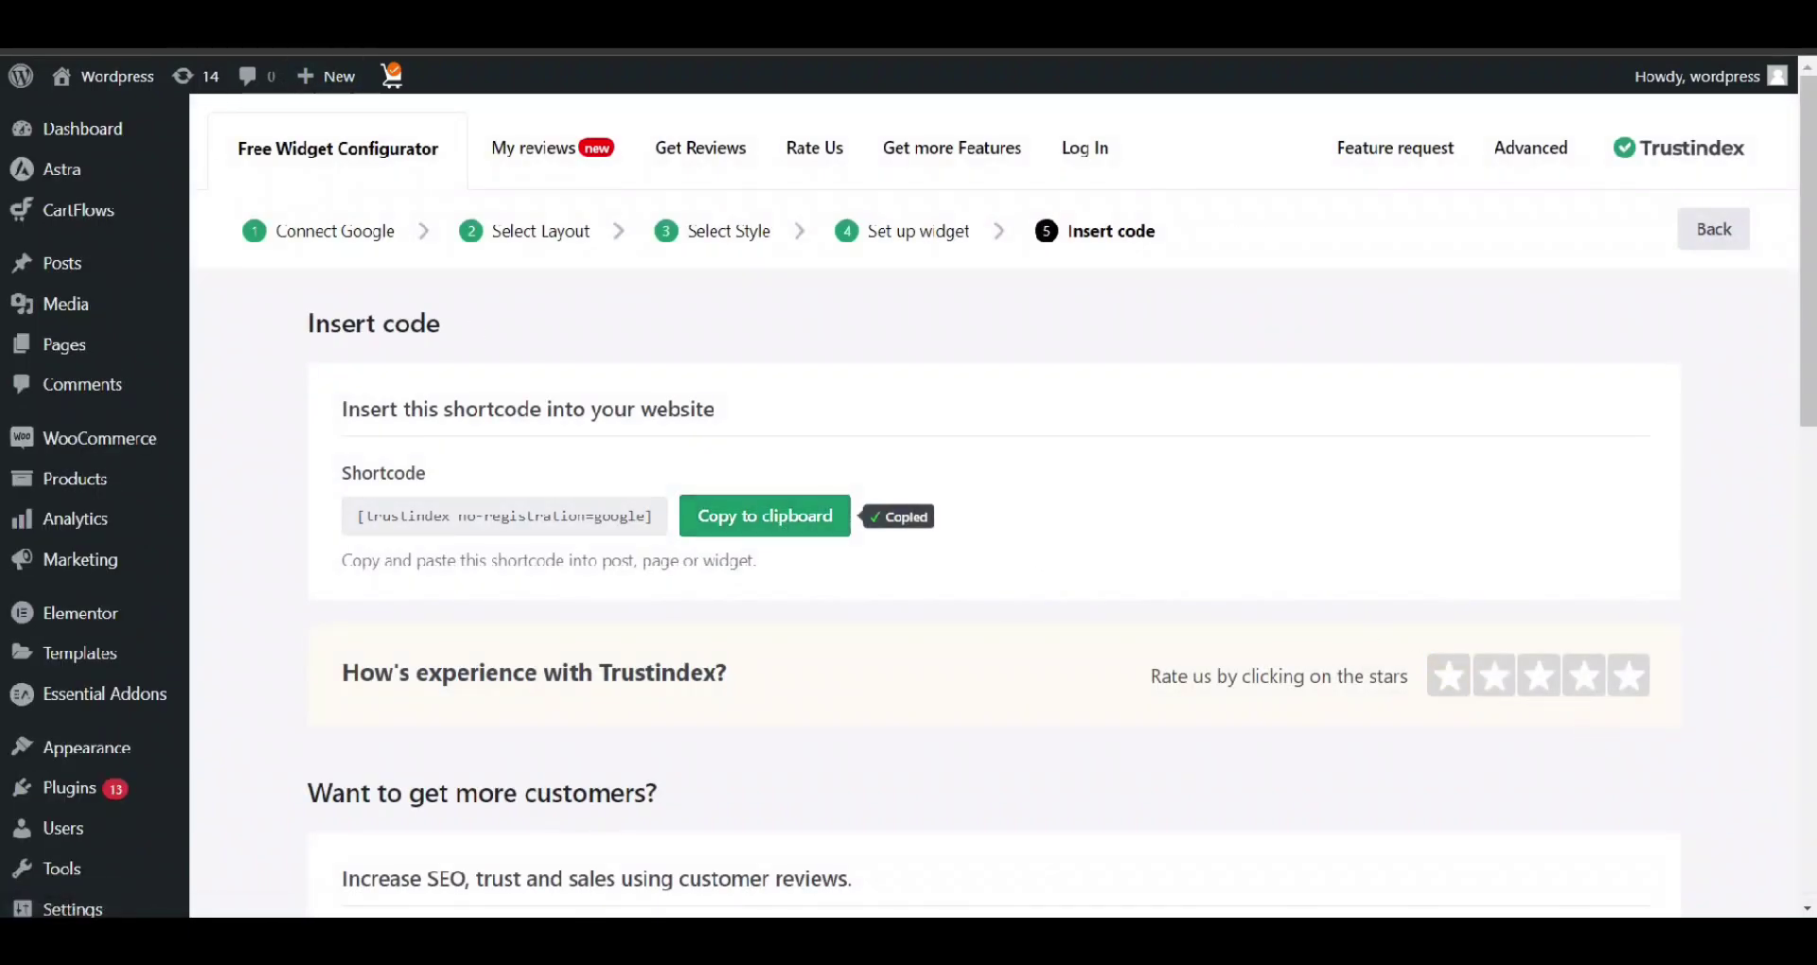
- Open the site's home page in Elementor and add an empty section between the best-selling products and the Farm Fresh Fruits cards
mouse_move(140, 76)
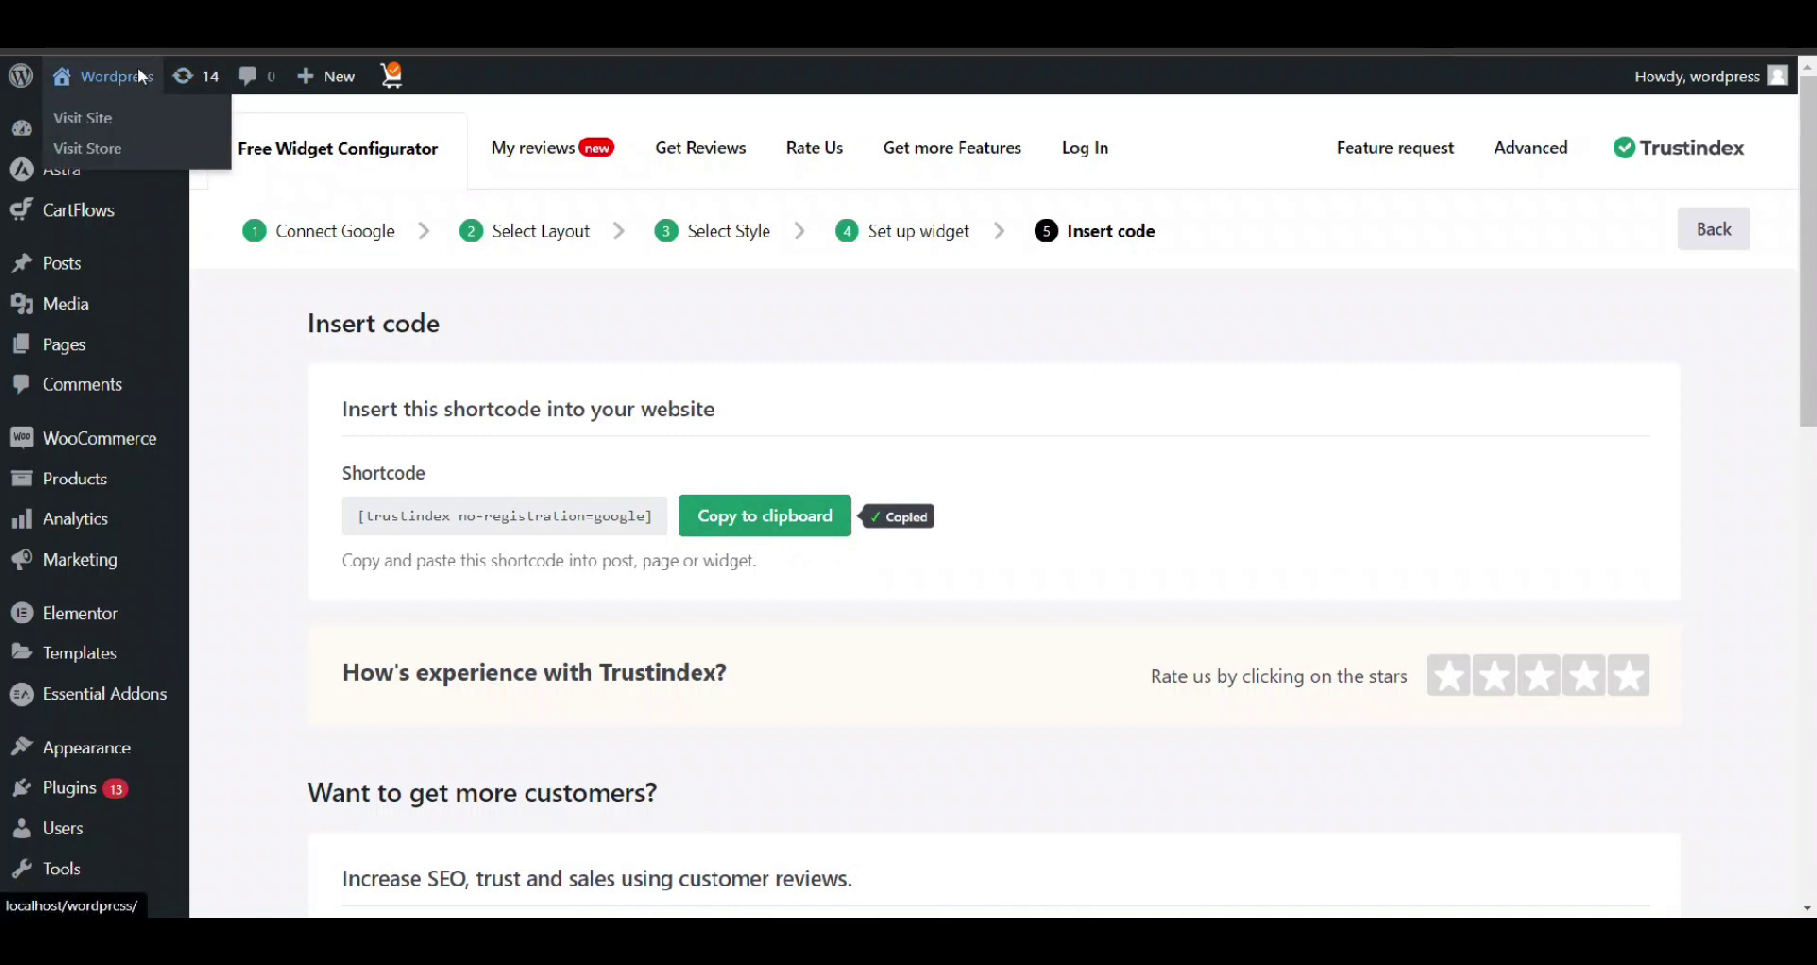
left_click(140, 76)
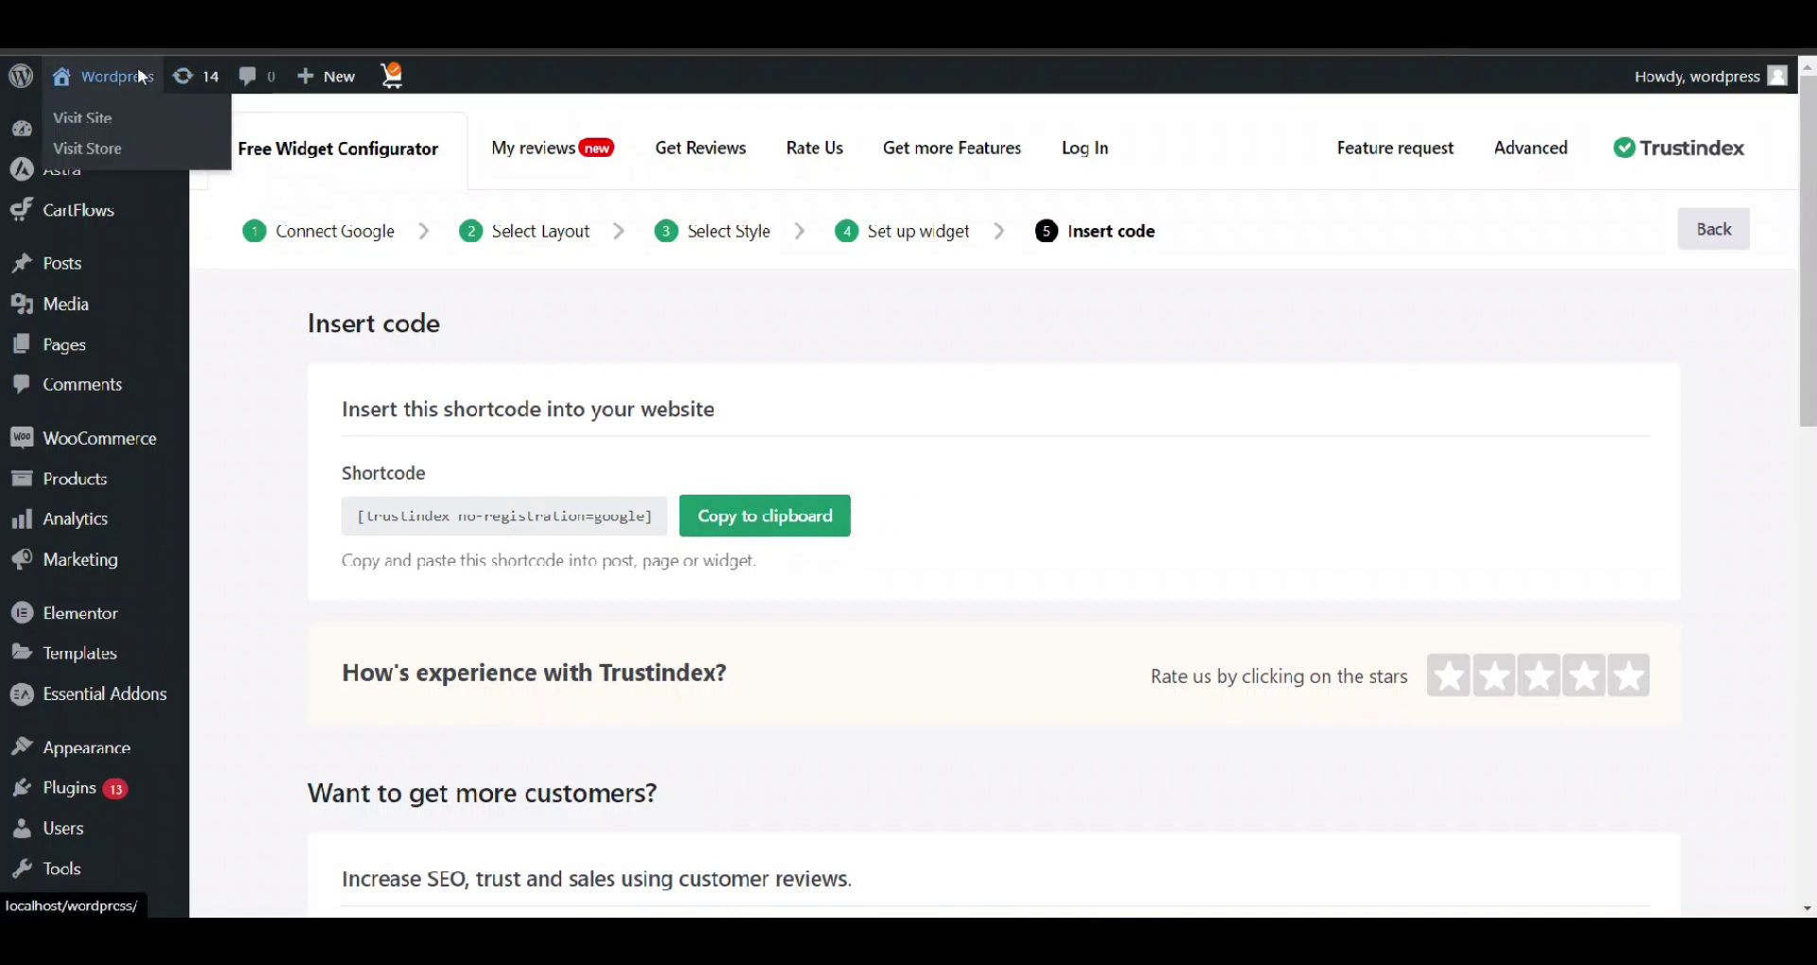
mouse_move(713, 92)
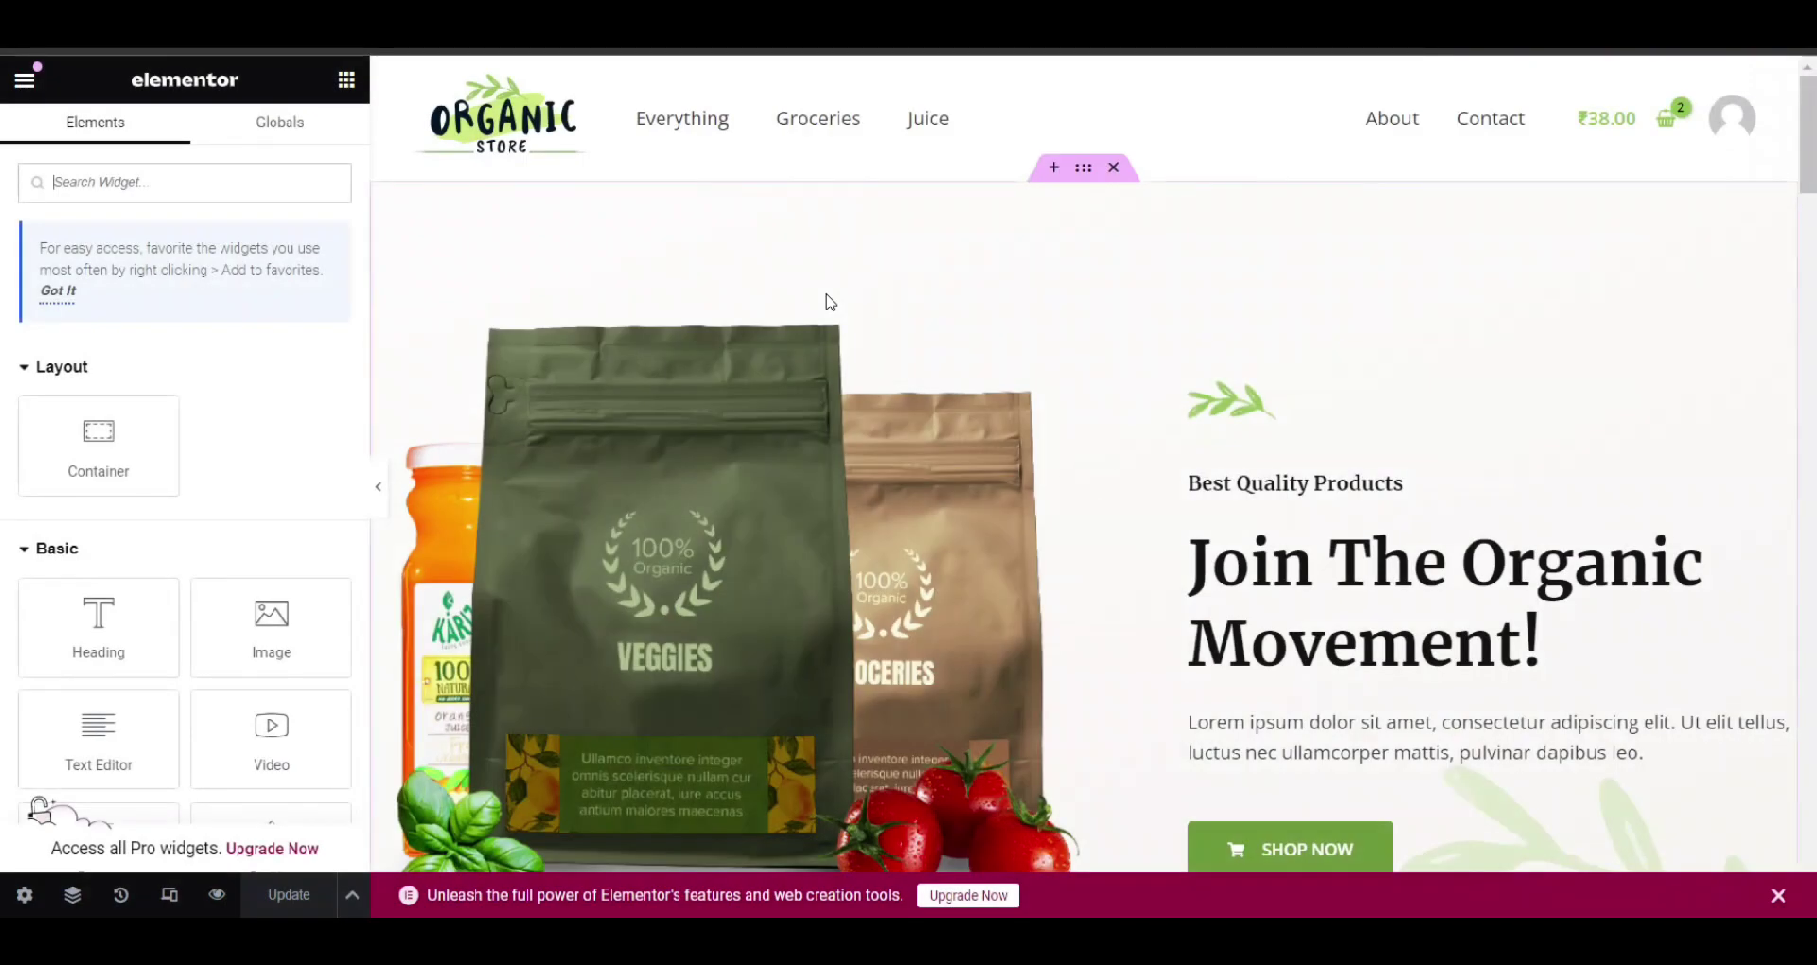
scroll(830, 301, "down", 15)
scroll(826, 301, "down", 3)
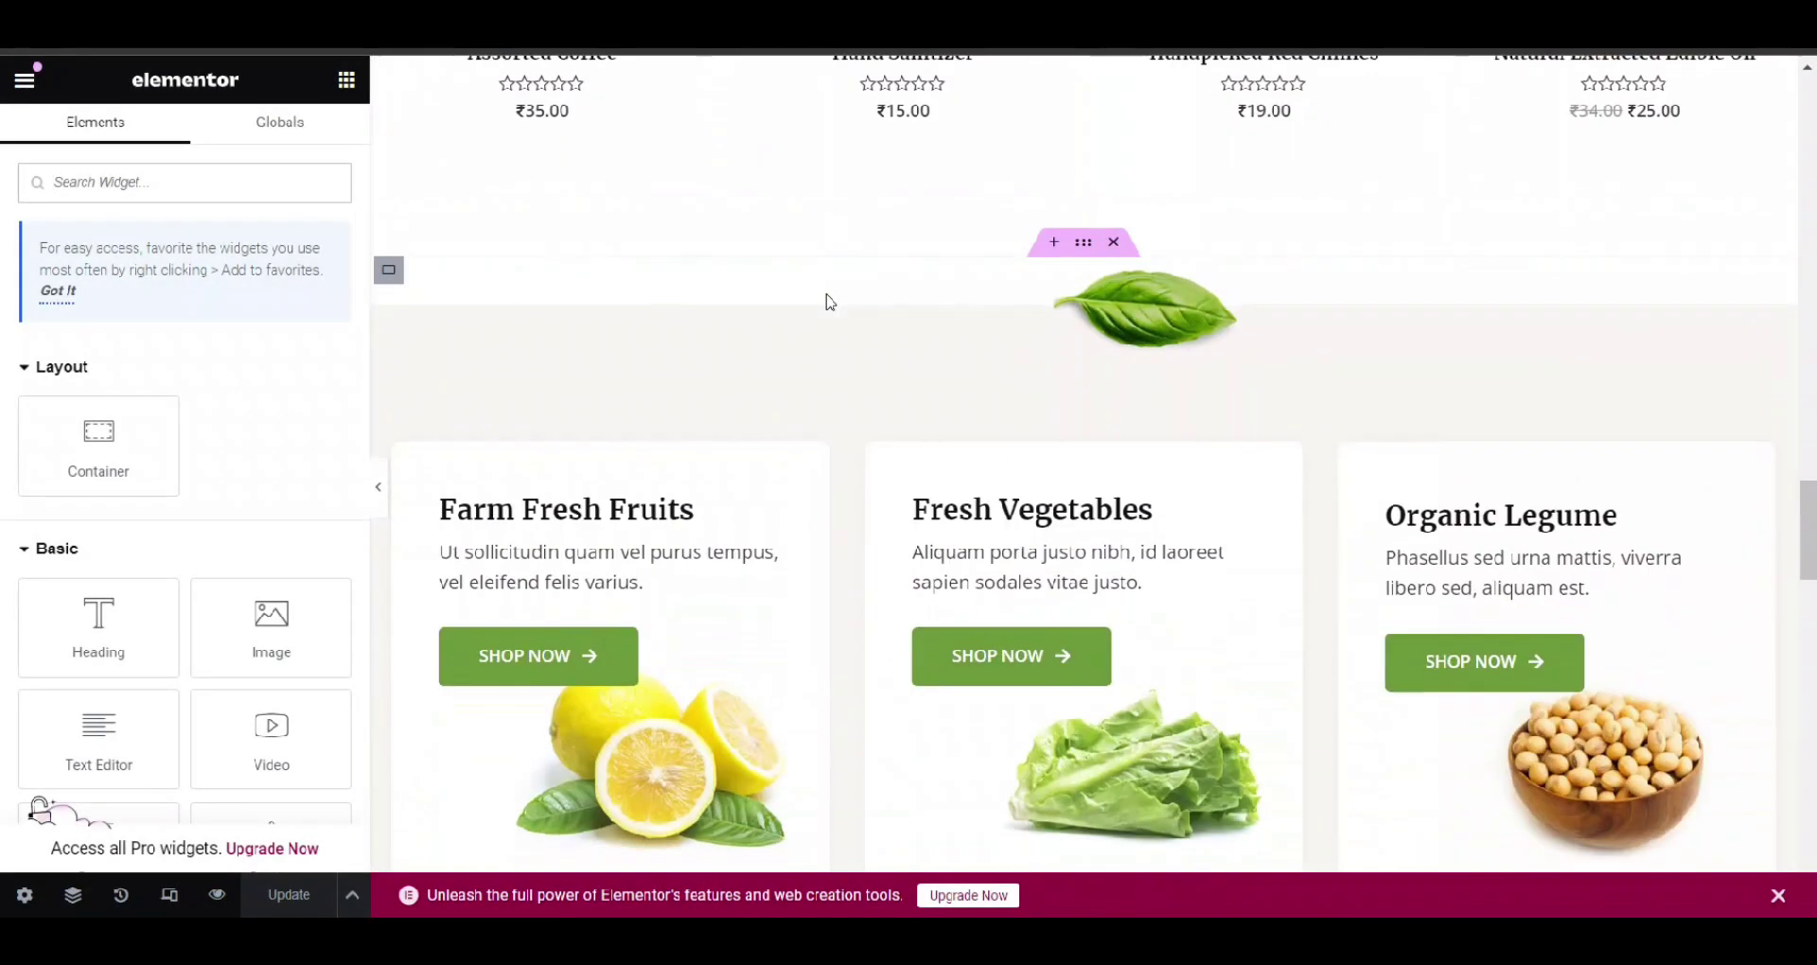
left_click(1053, 244)
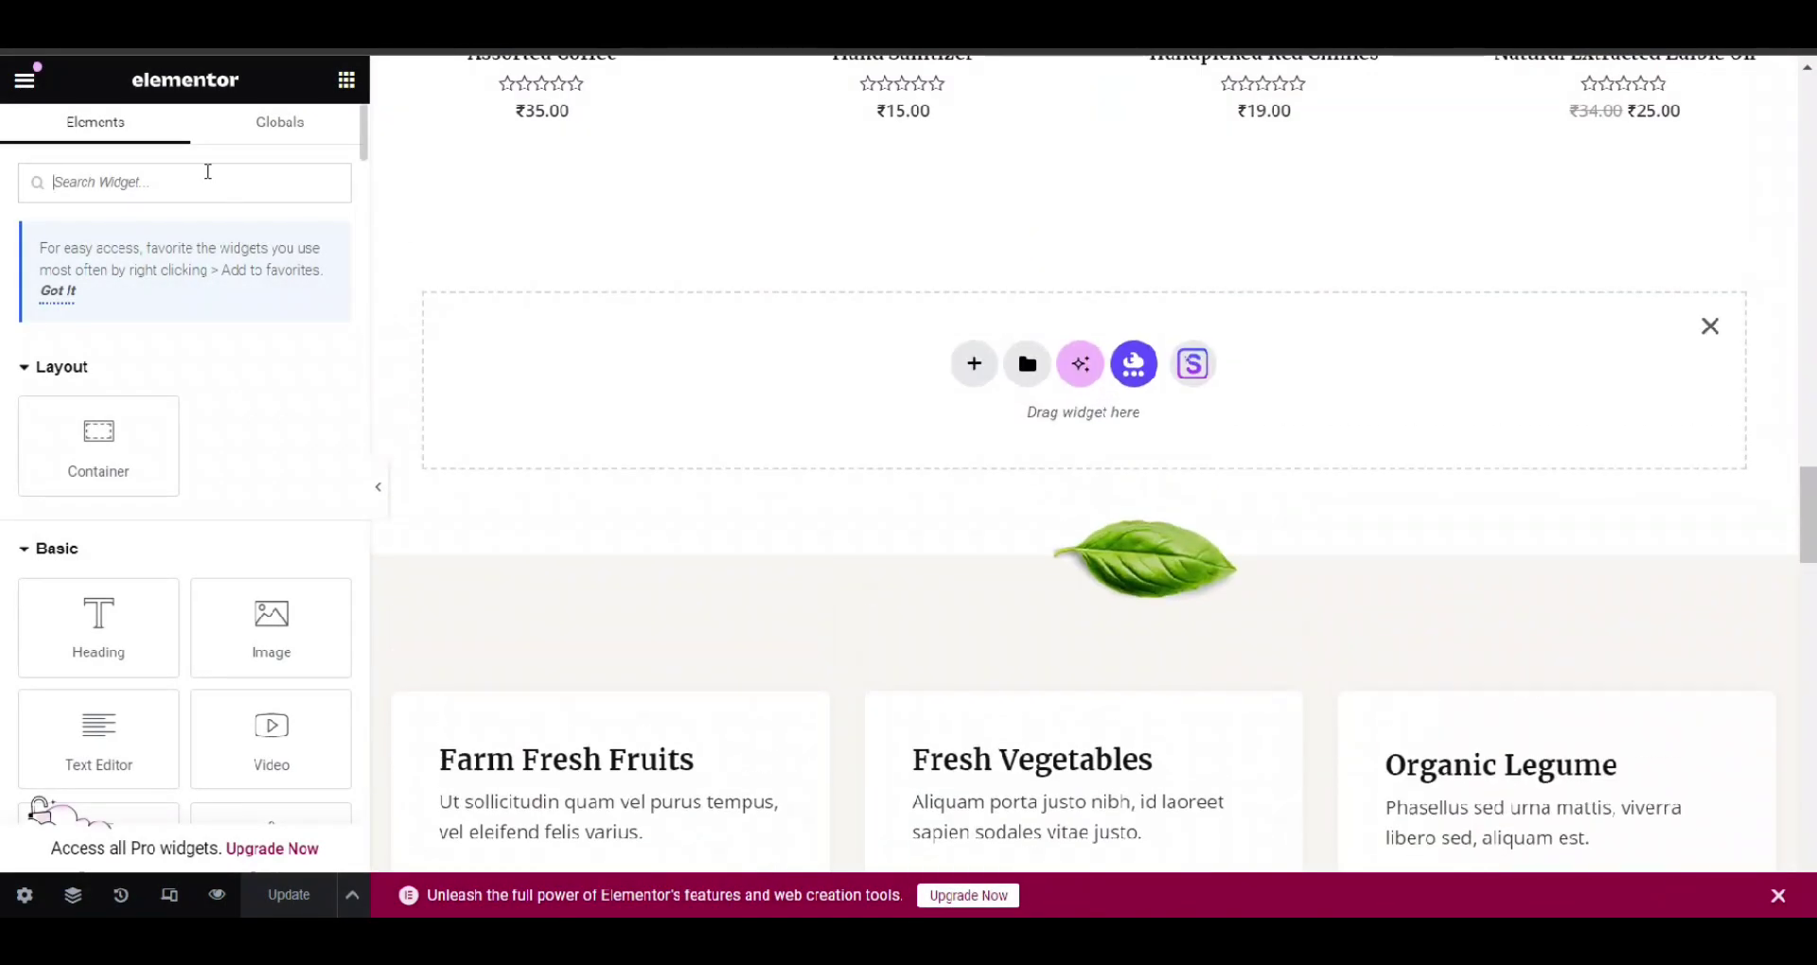
- Place a Shortcode widget in the new section with [trustindex no-registration=google] and update the page
type("sho")
left_click_drag(98, 378, 749, 380)
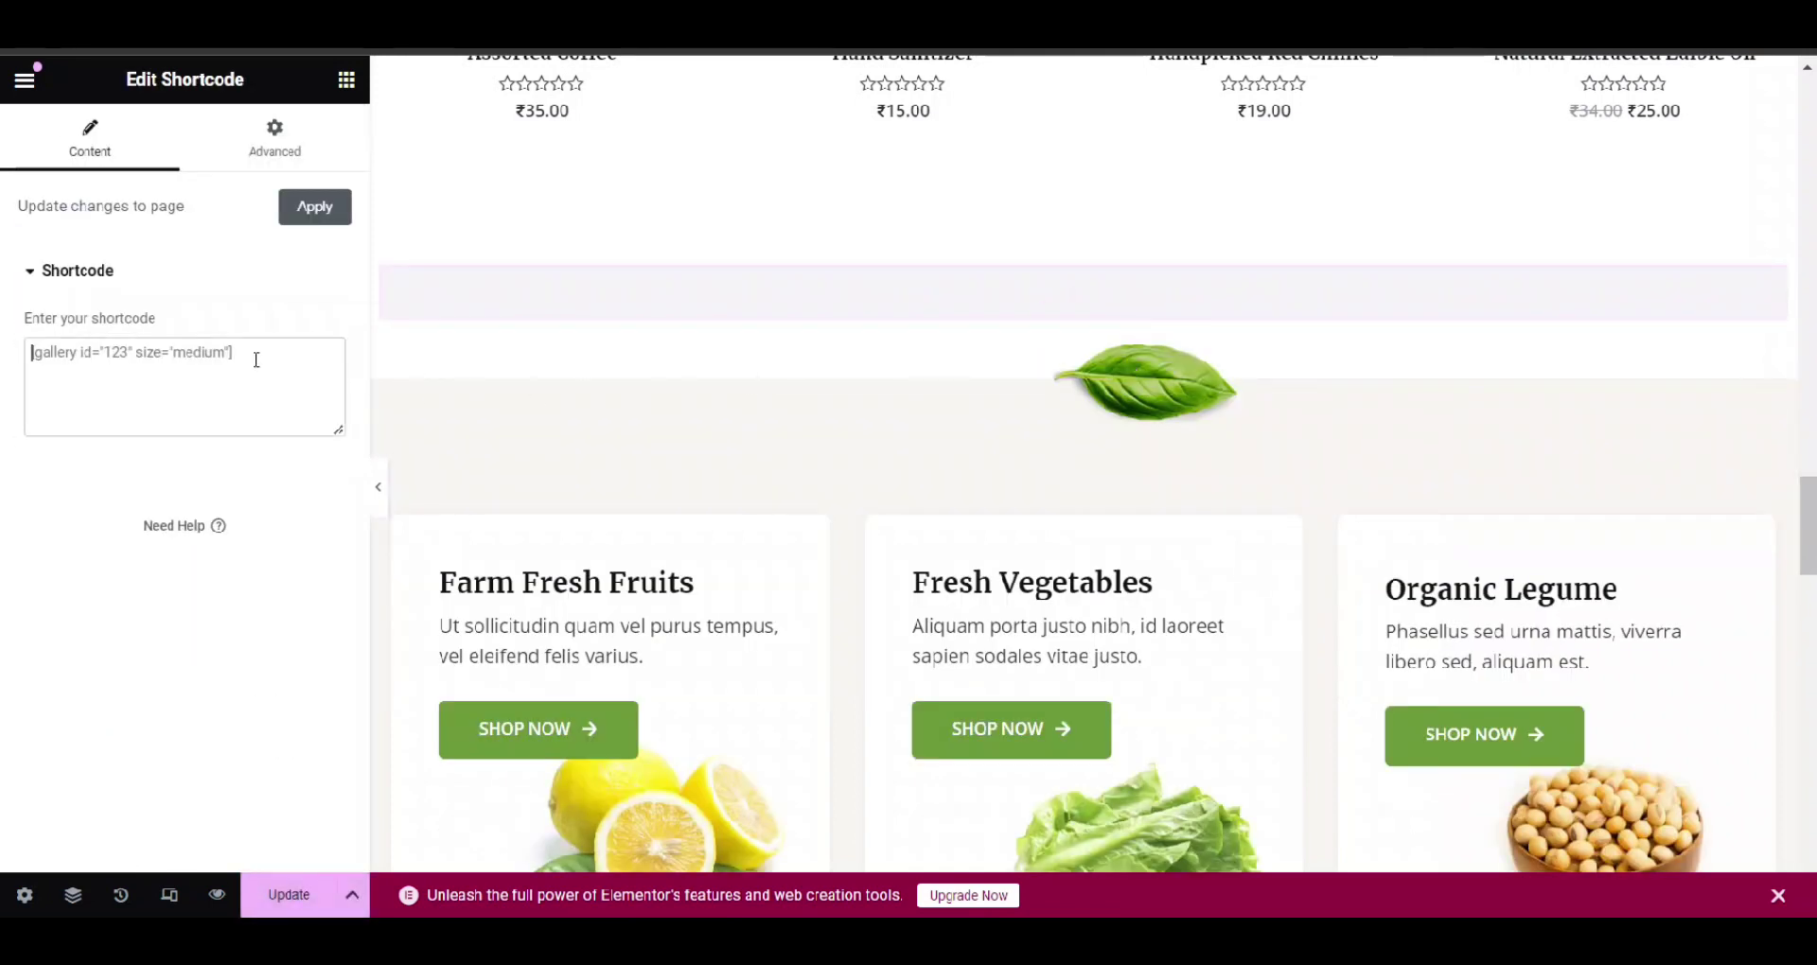
type("[trustindex no-registration=google]")
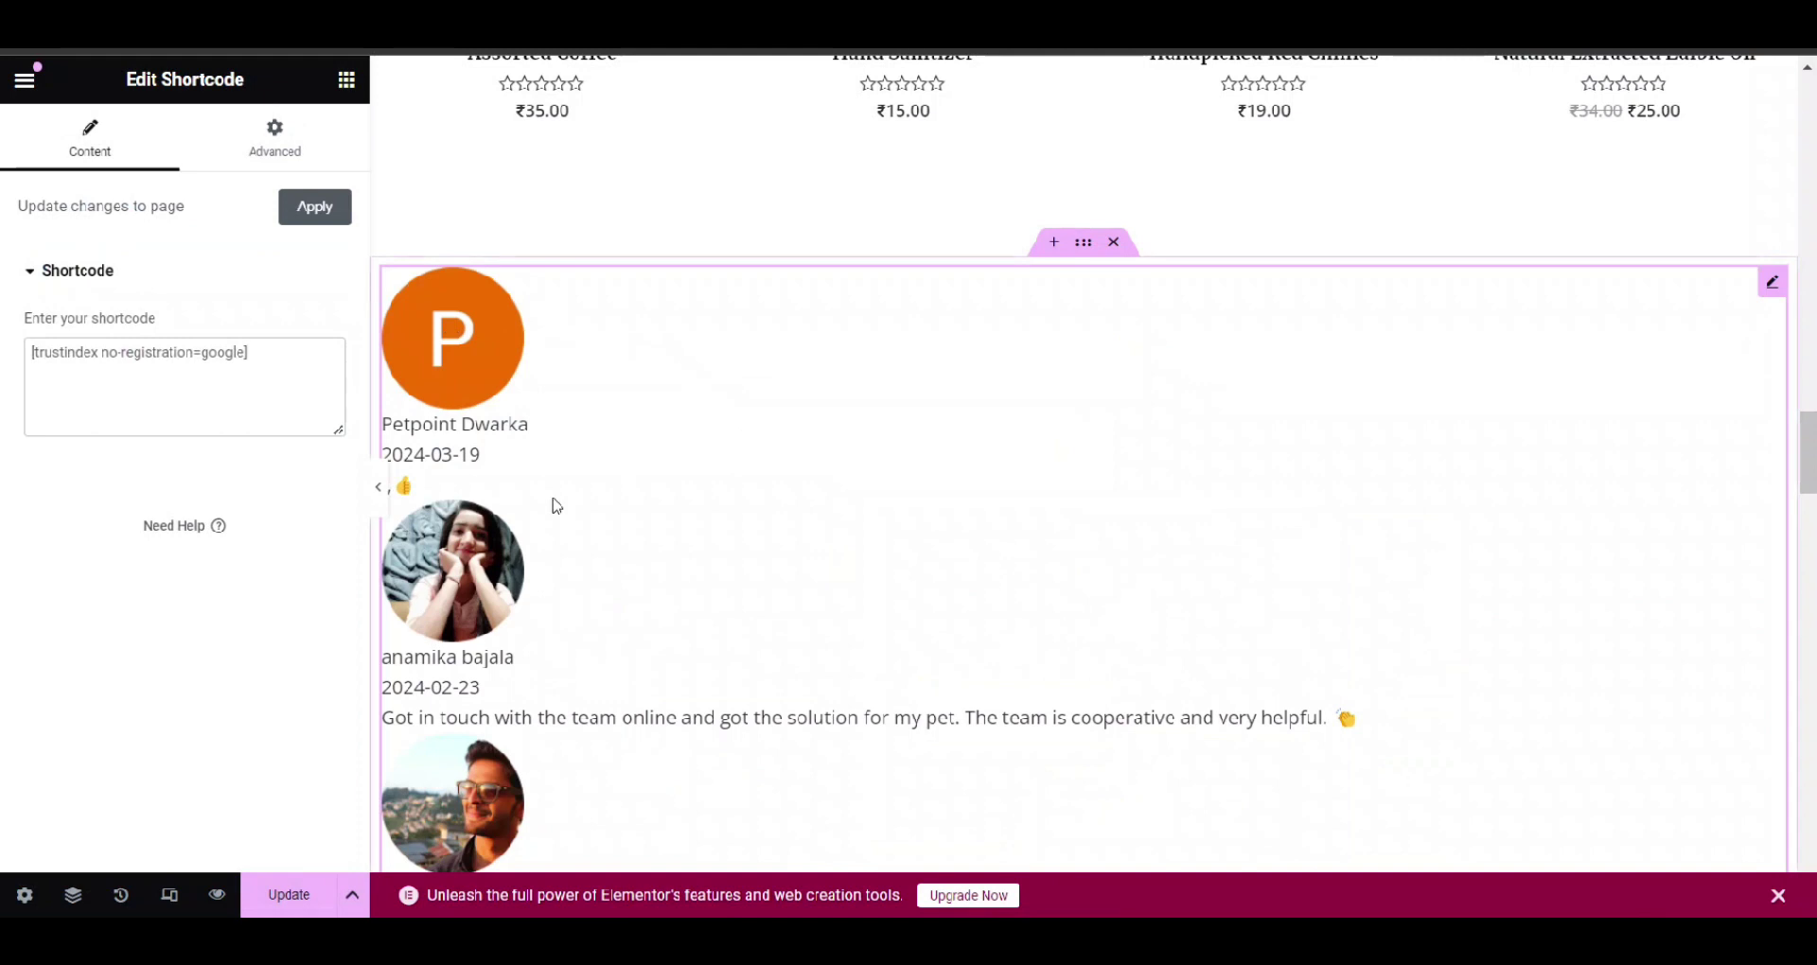
left_click(290, 897)
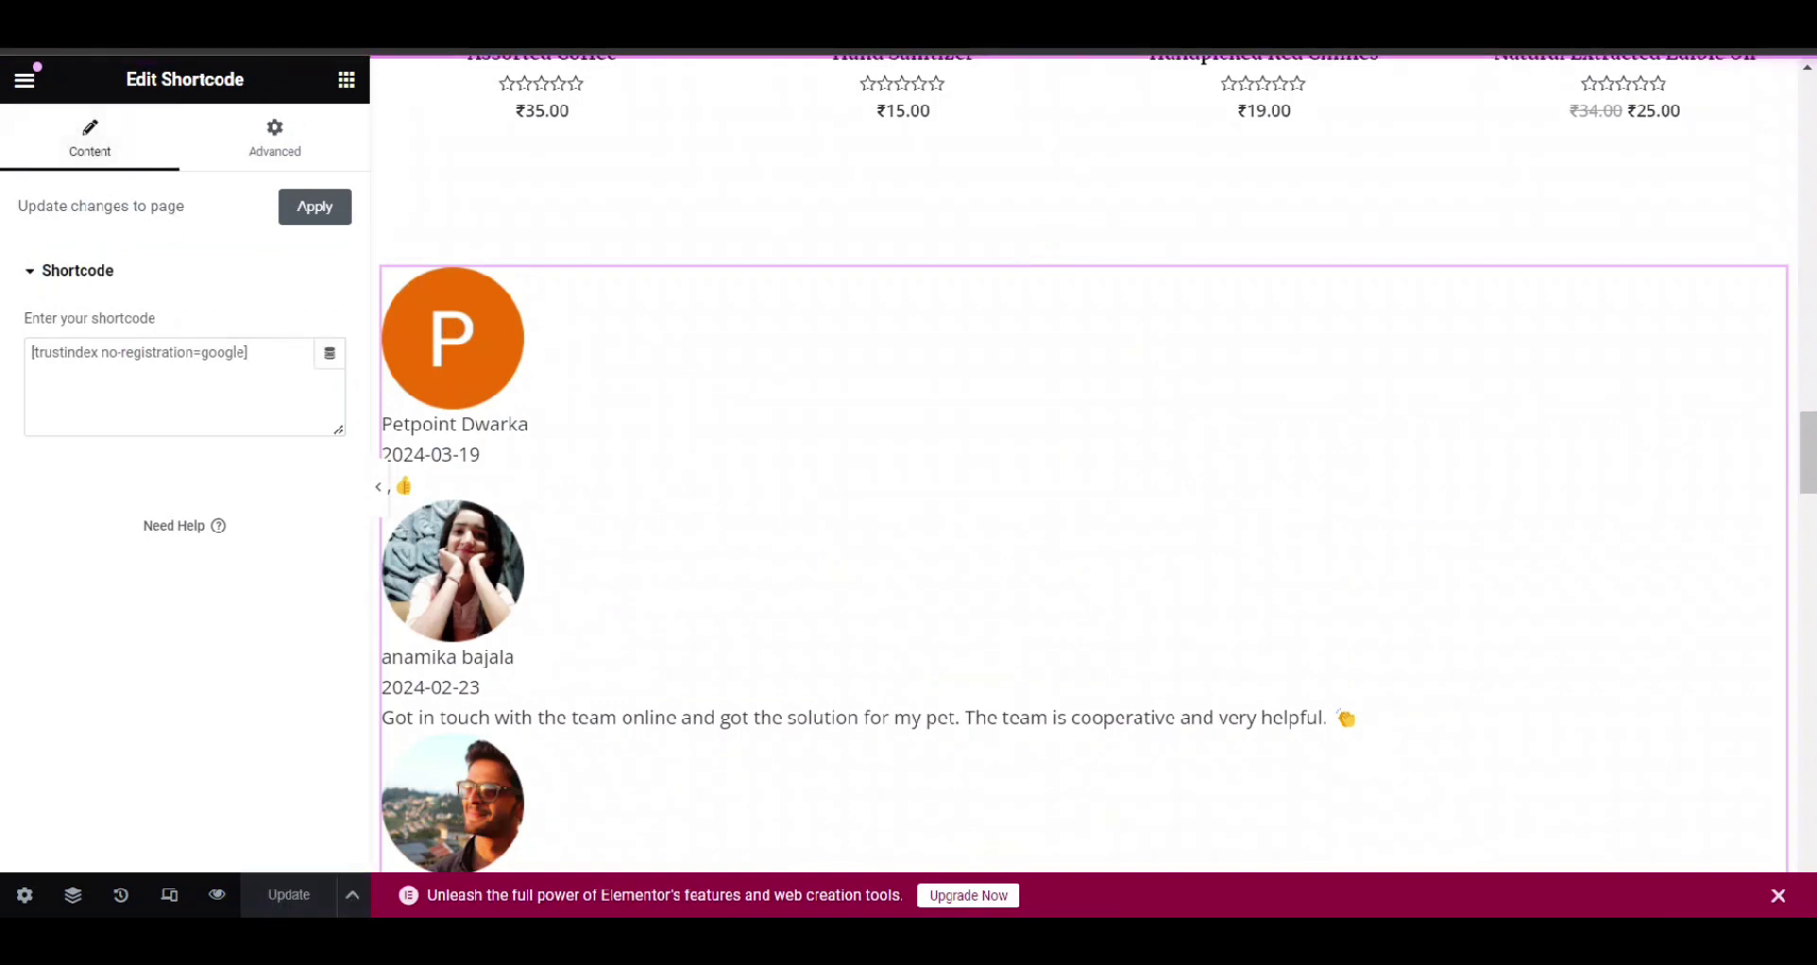
- View the live home page and browse the Google reviews slider below the best-selling products
key("ctrl+Tab")
scroll(673, 407, "down", 15)
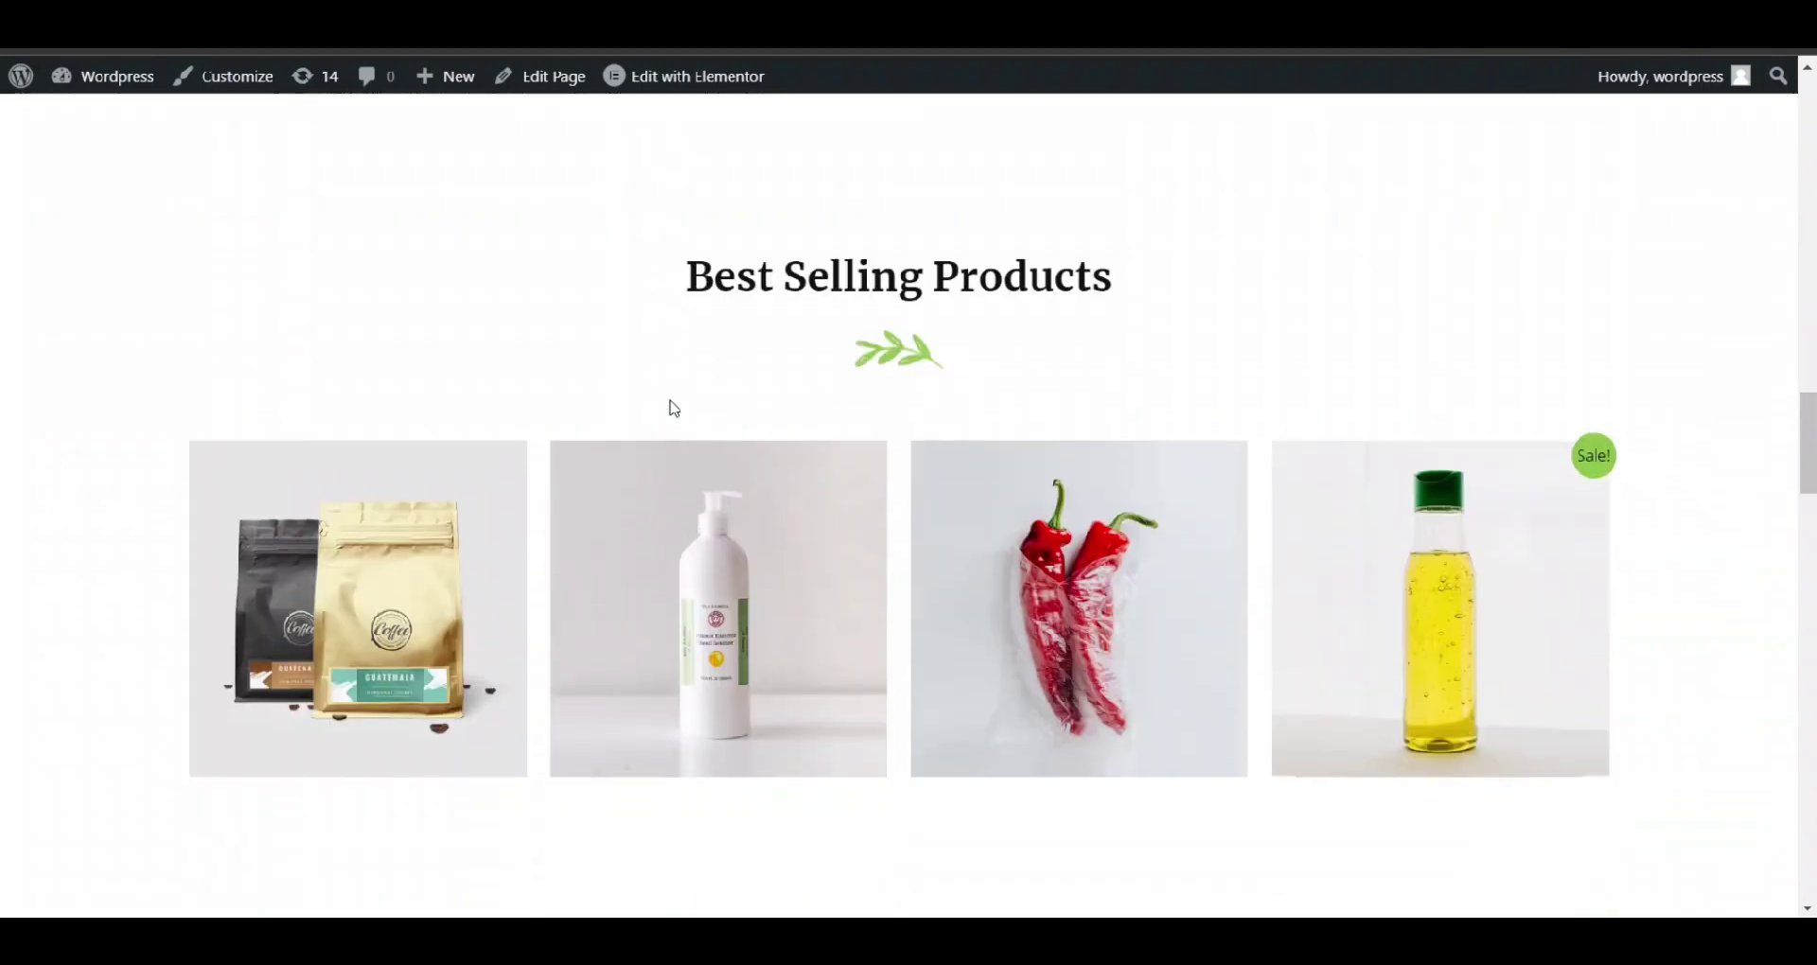
scroll(312, 344, "down", 2)
scroll(580, 401, "up", 2)
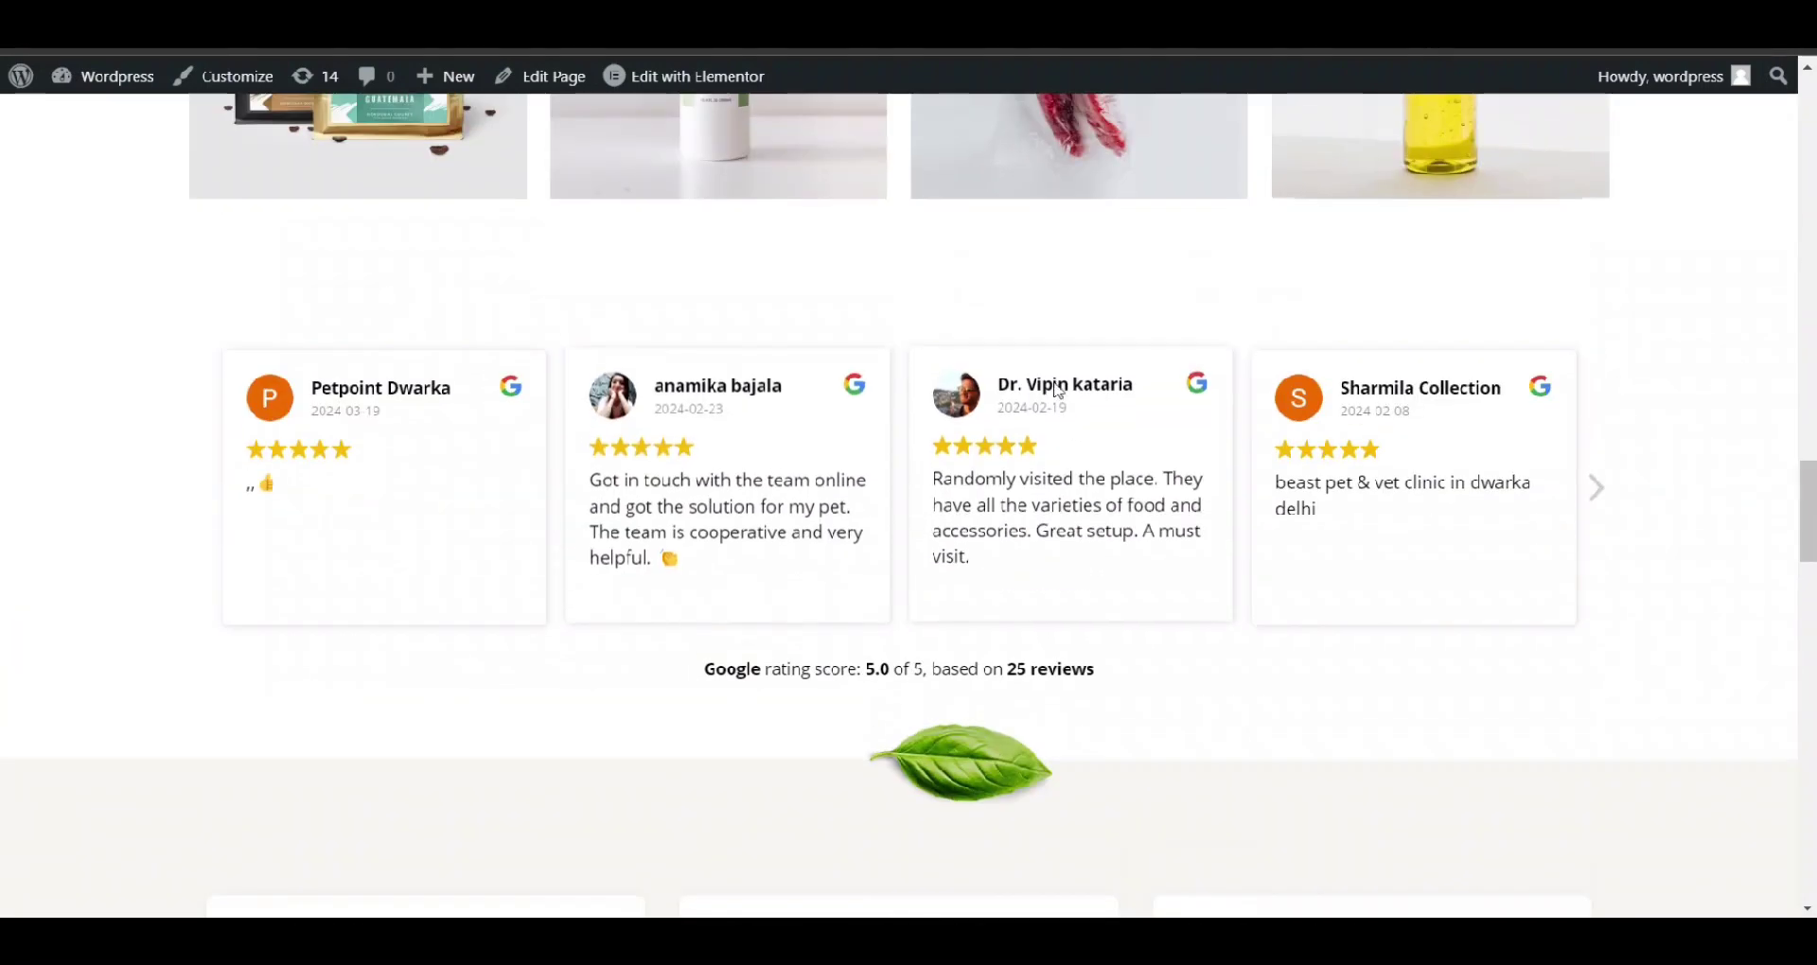
double_click(1595, 489)
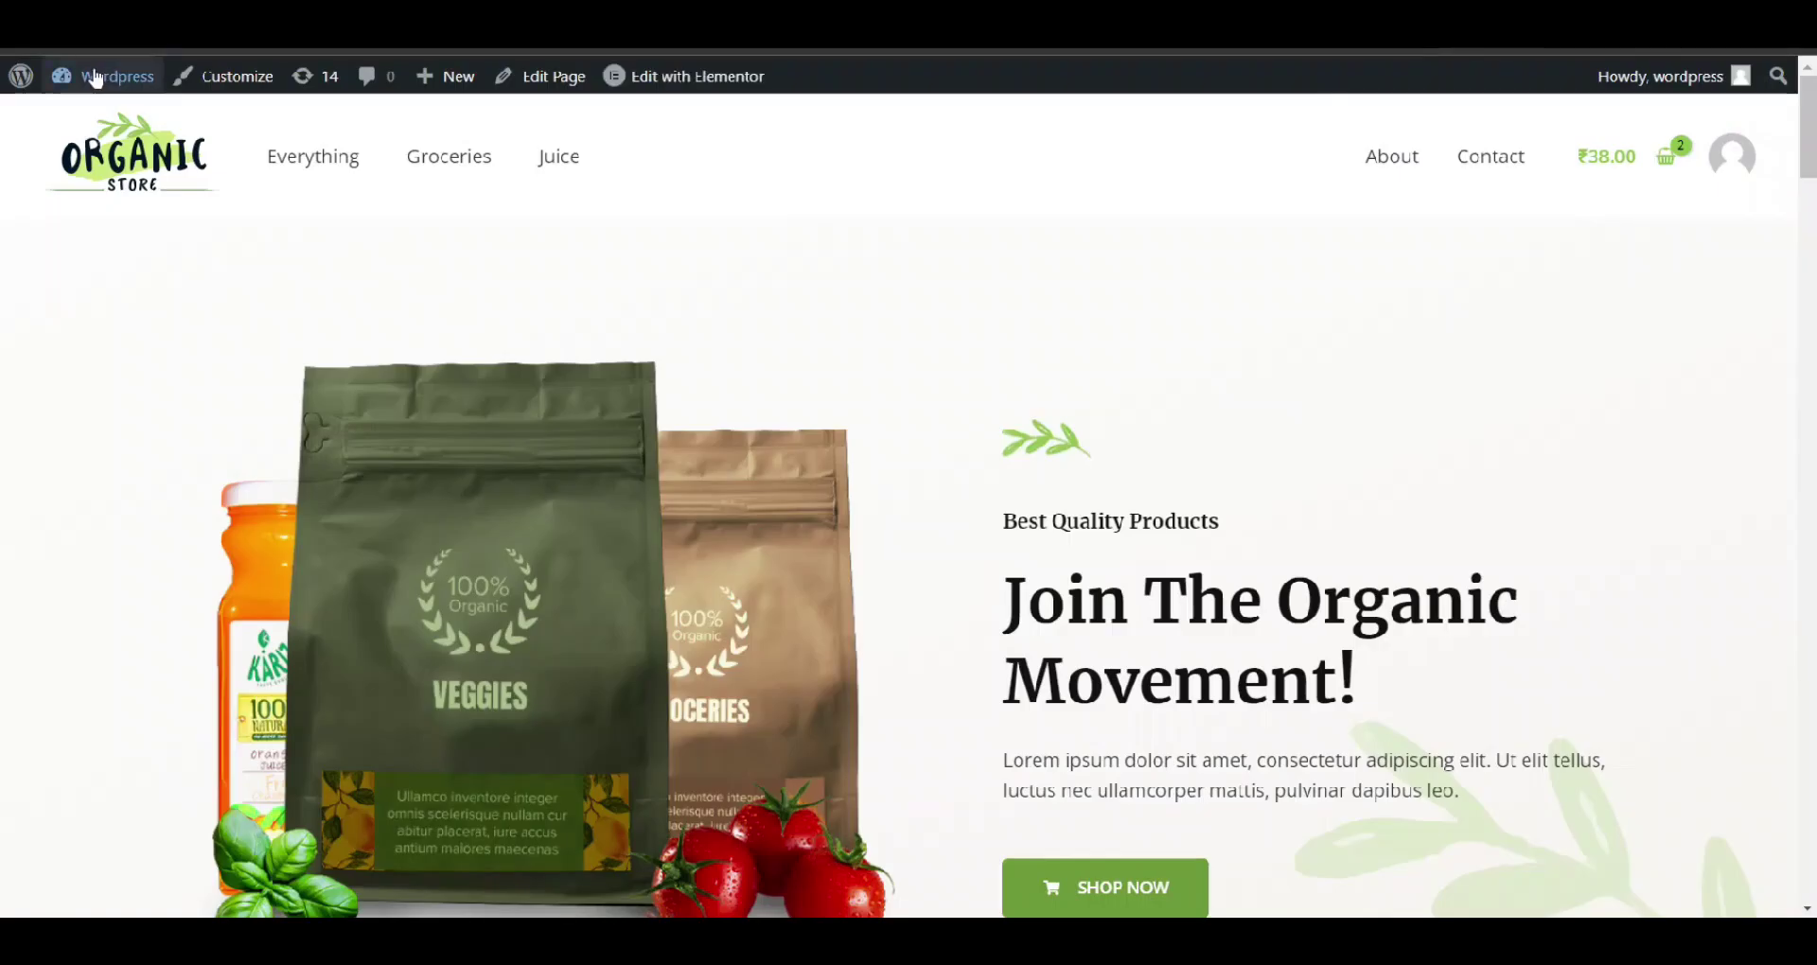
- Go back to the WordPress dashboard and open the Trustindex.io plugin settings
mouse_move(96, 75)
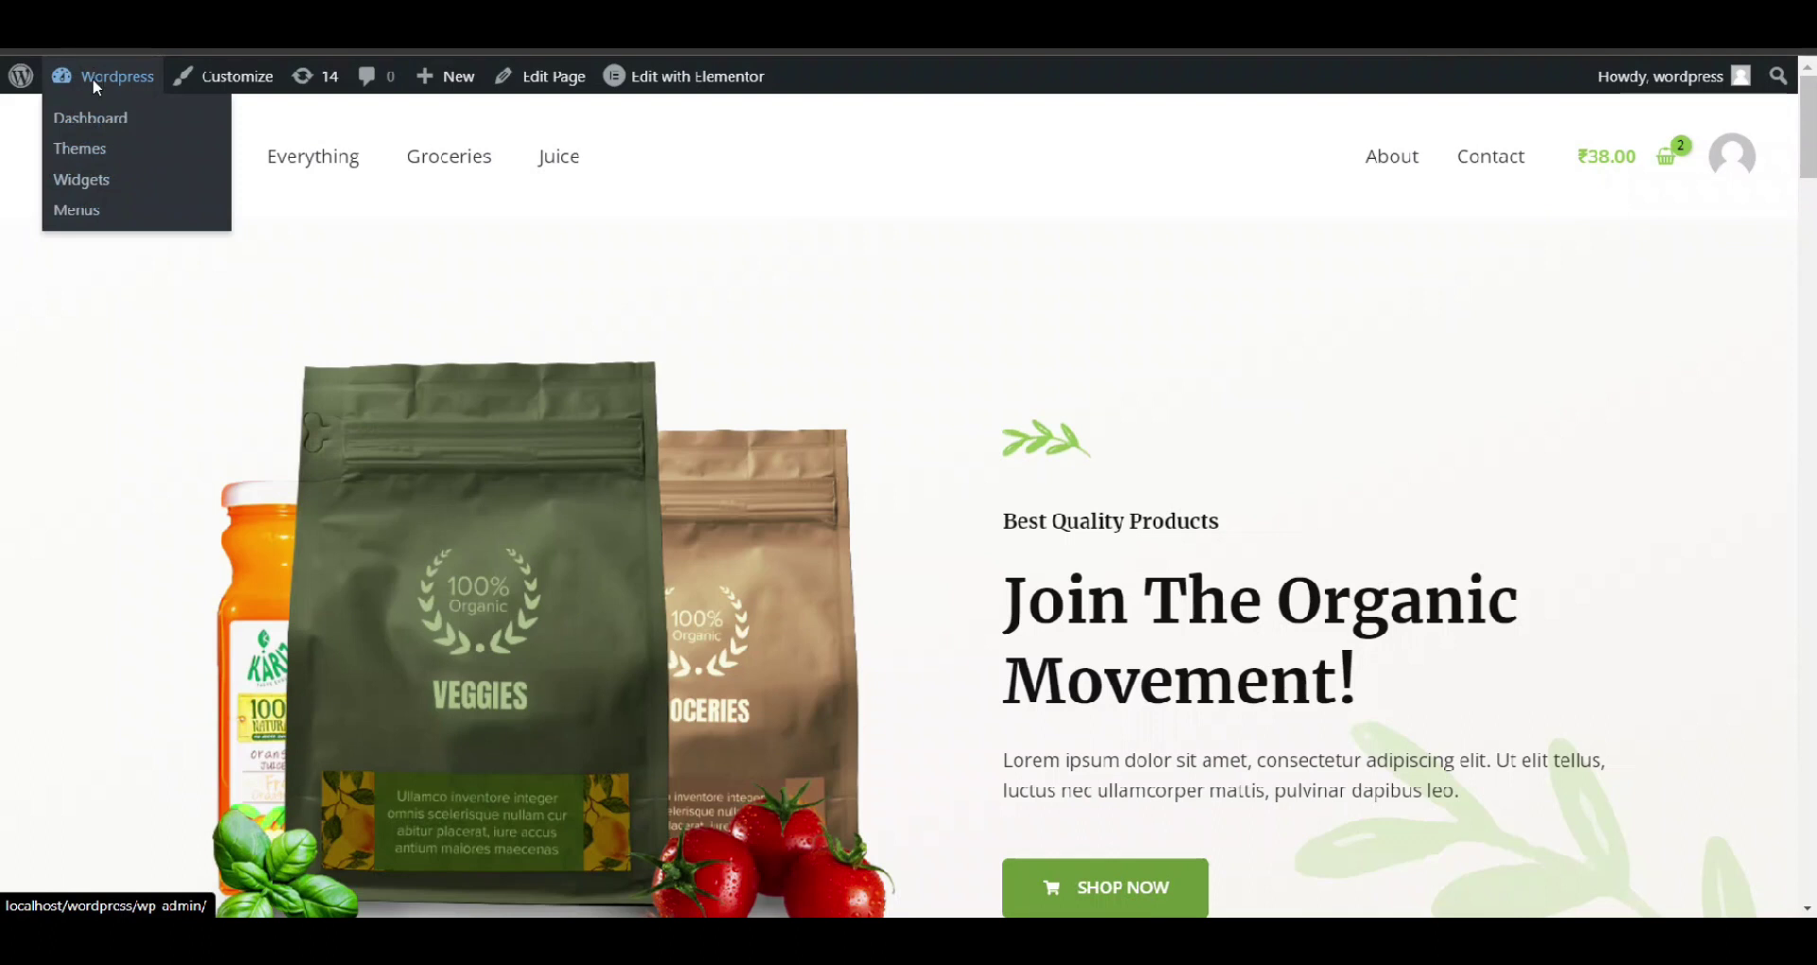
left_click(95, 83)
scroll(65, 427, "down", 5)
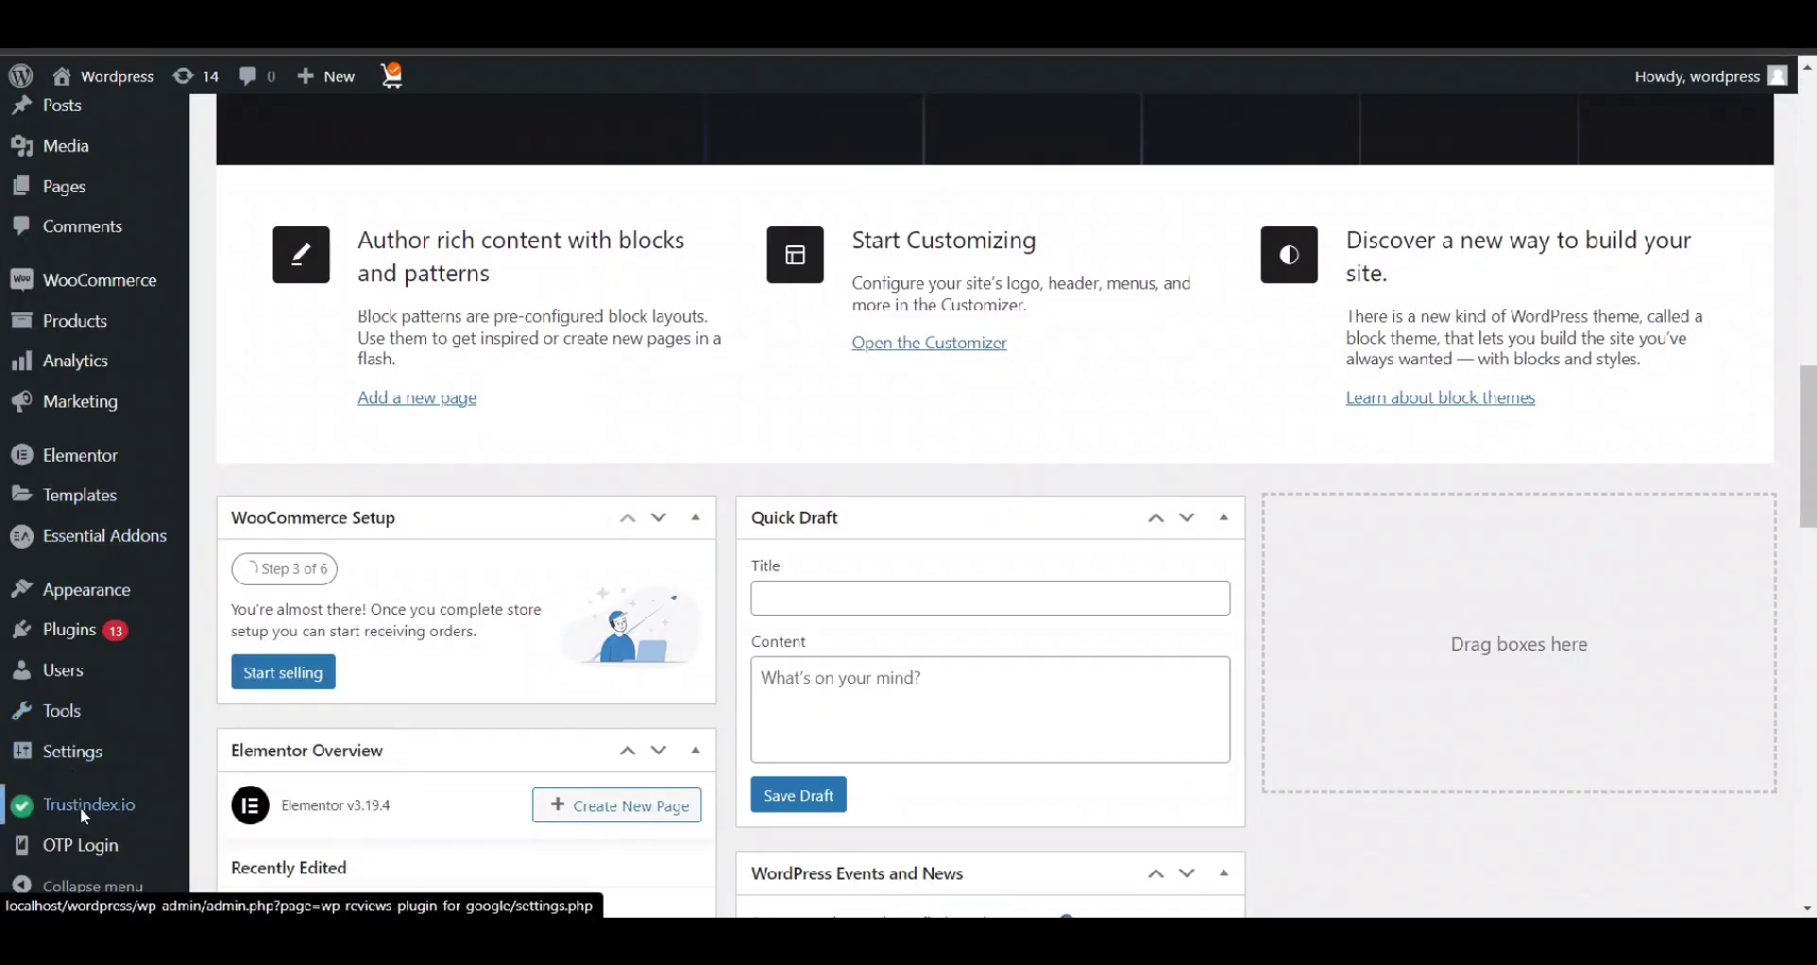
left_click(81, 808)
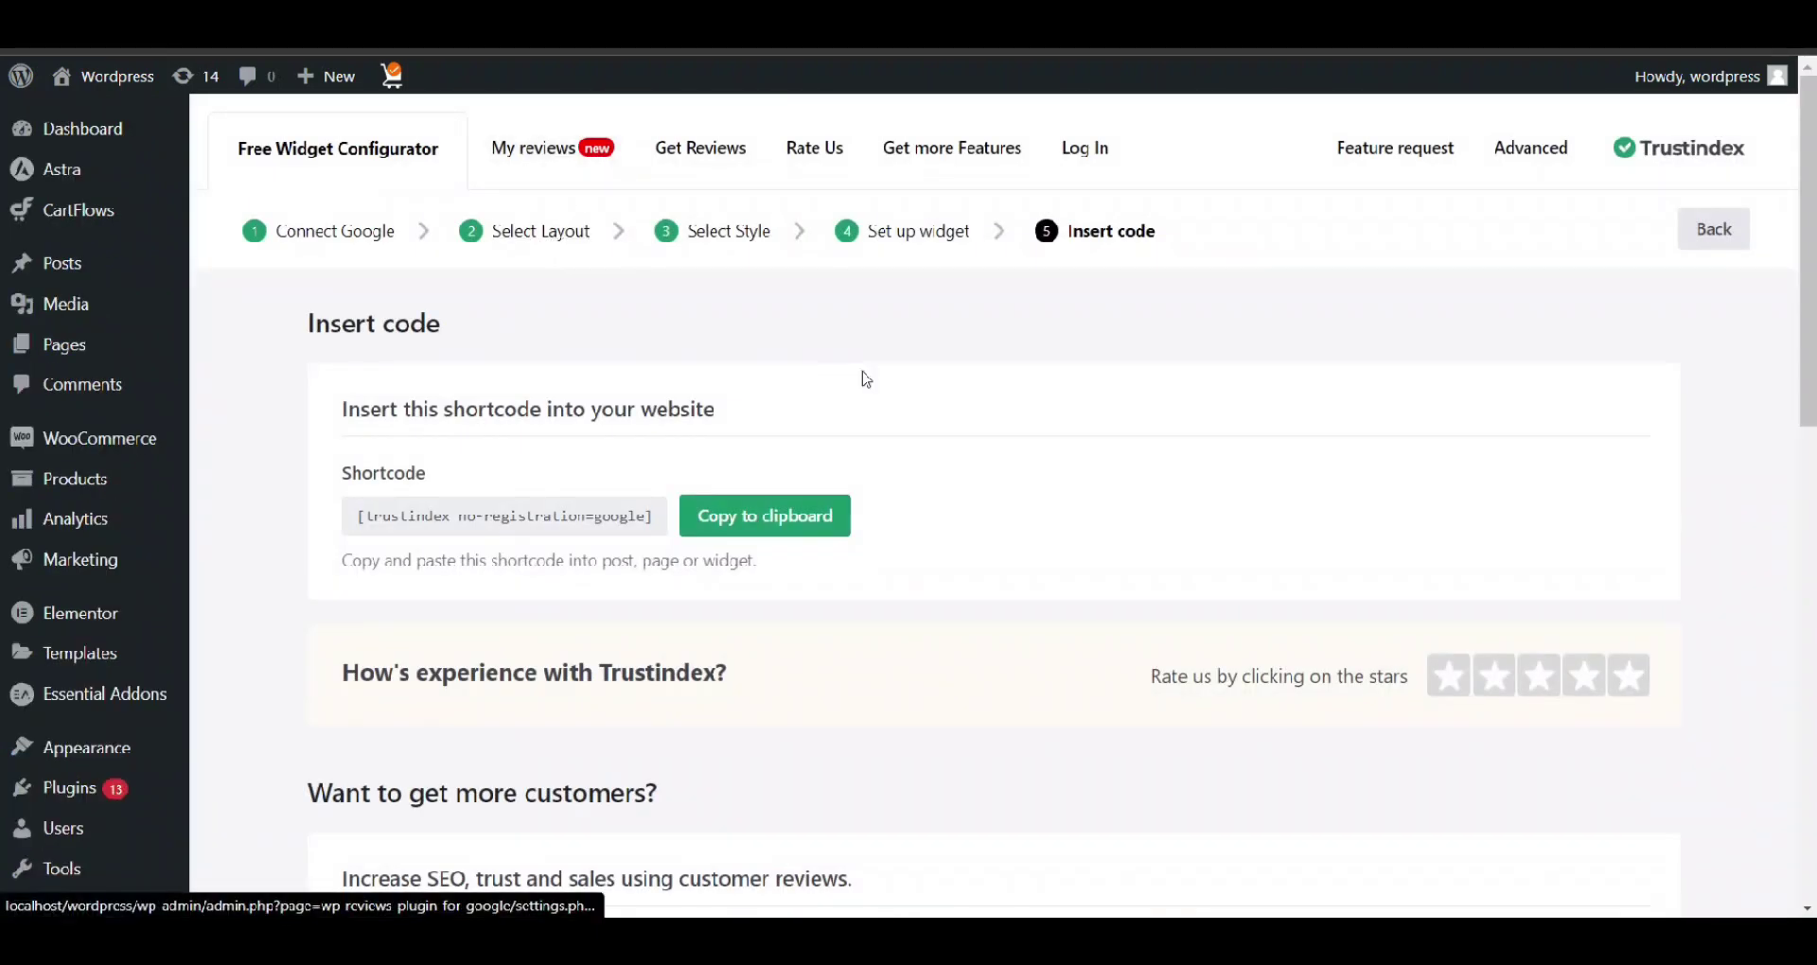
- Choose the Slider IV. layout for the reviews widget from the list of layouts
scroll(890, 435, "down", 5)
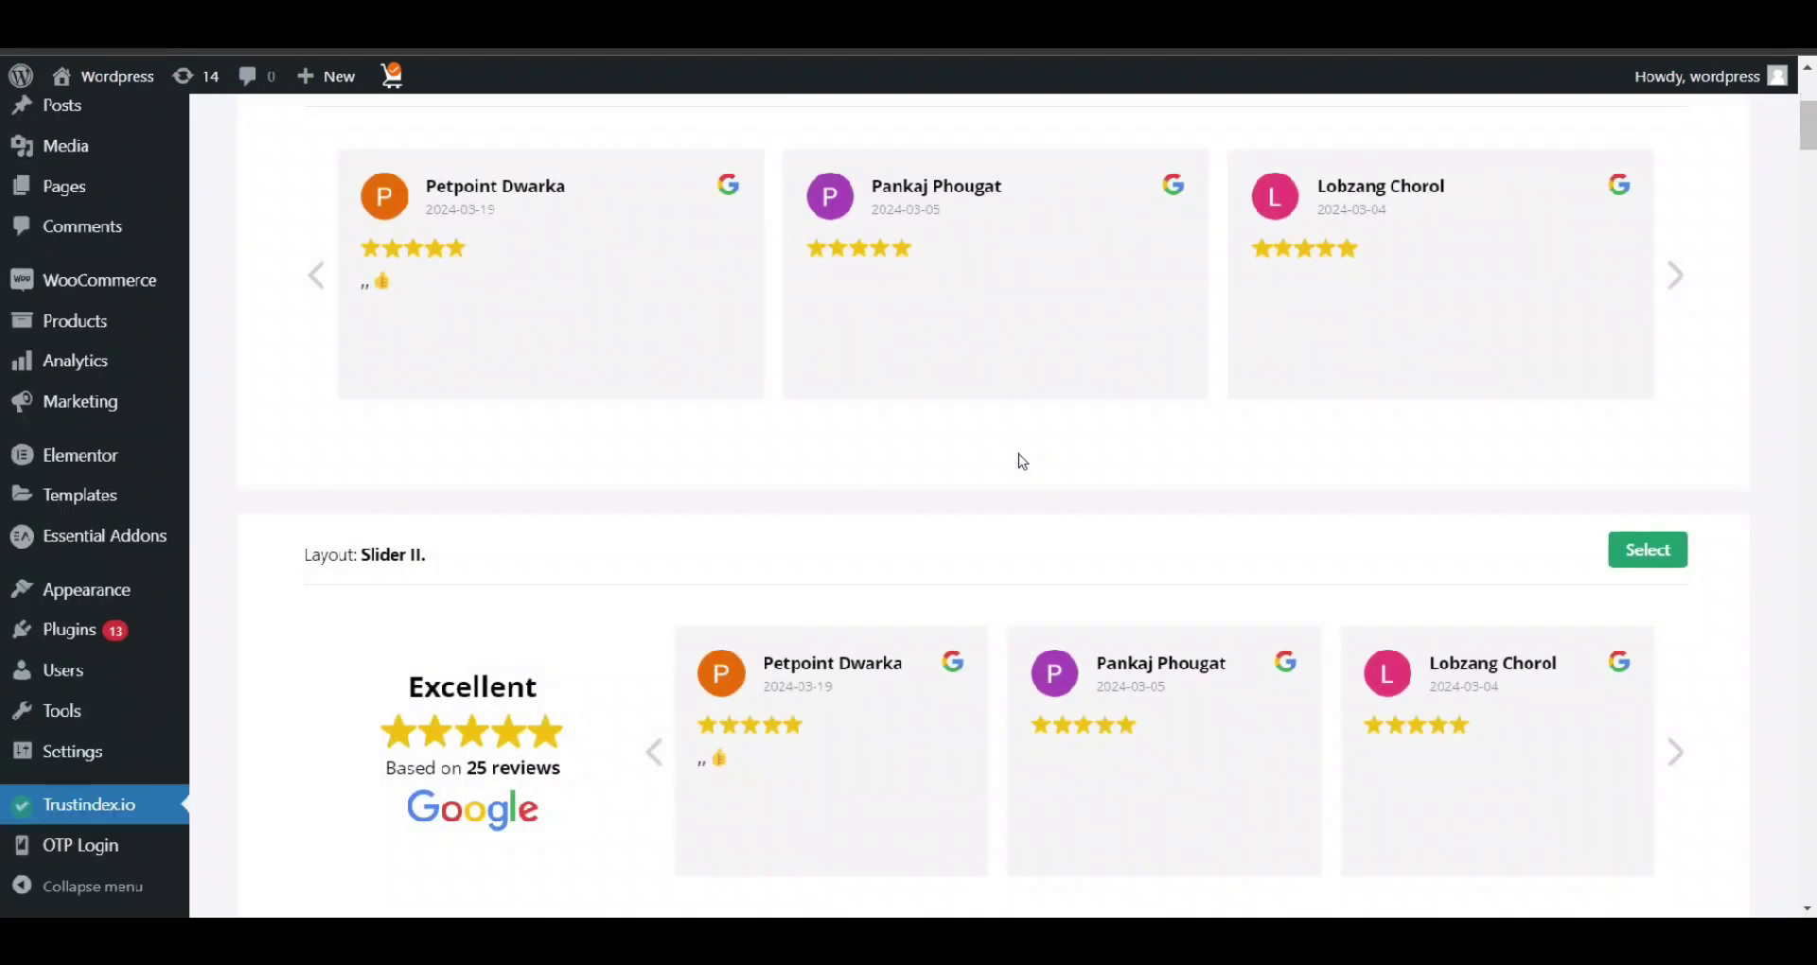
scroll(1023, 462, "down", 8)
scroll(1018, 454, "down", 3)
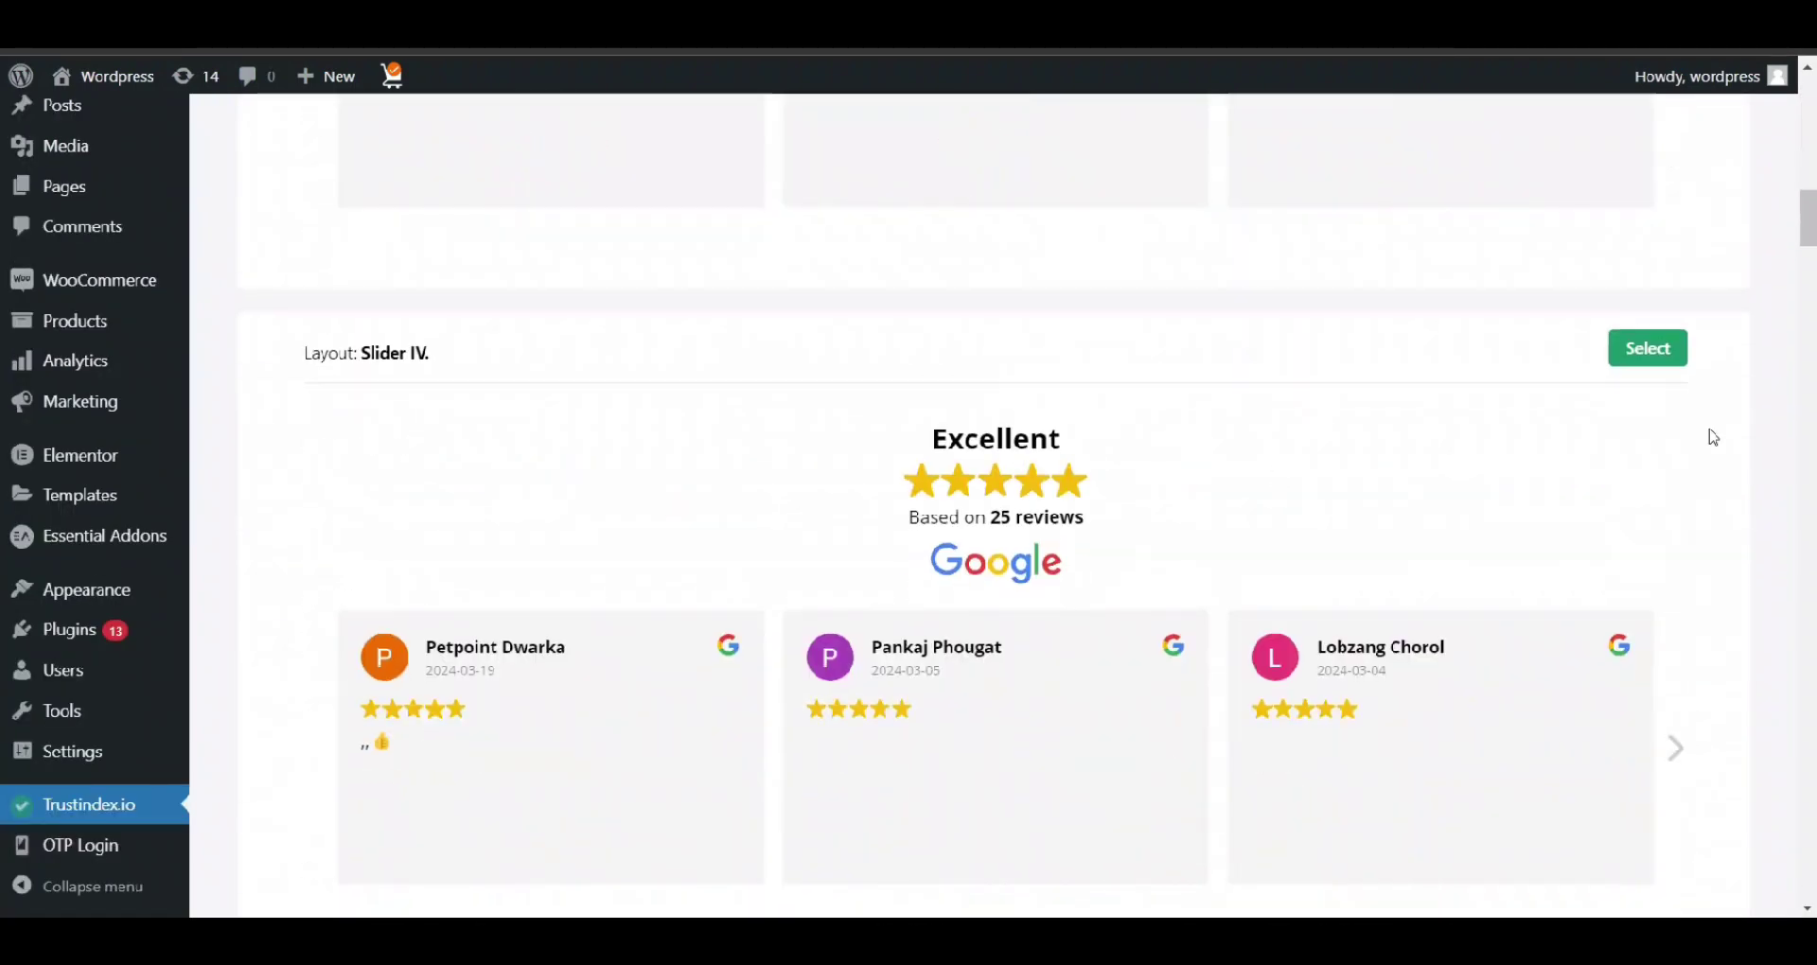
left_click(1626, 356)
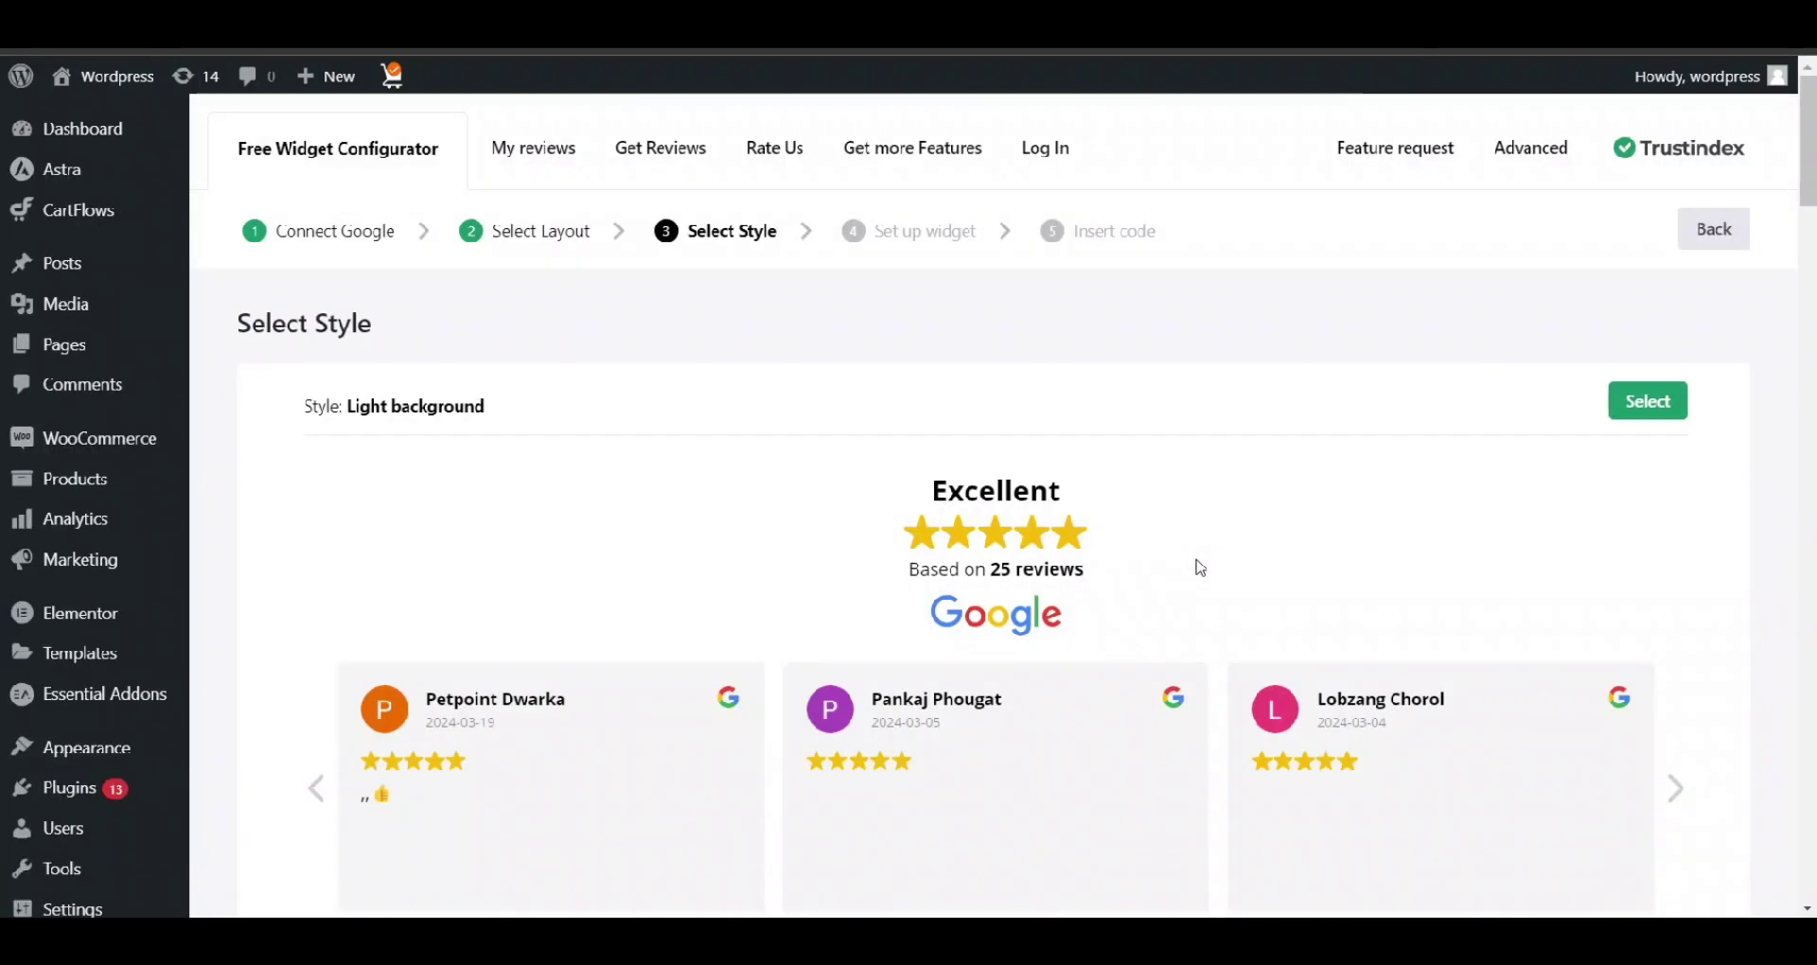
- Choose the Light border style for the Slider IV. reviews widget
scroll(1230, 549, "down", 1)
scroll(1592, 447, "down", 7)
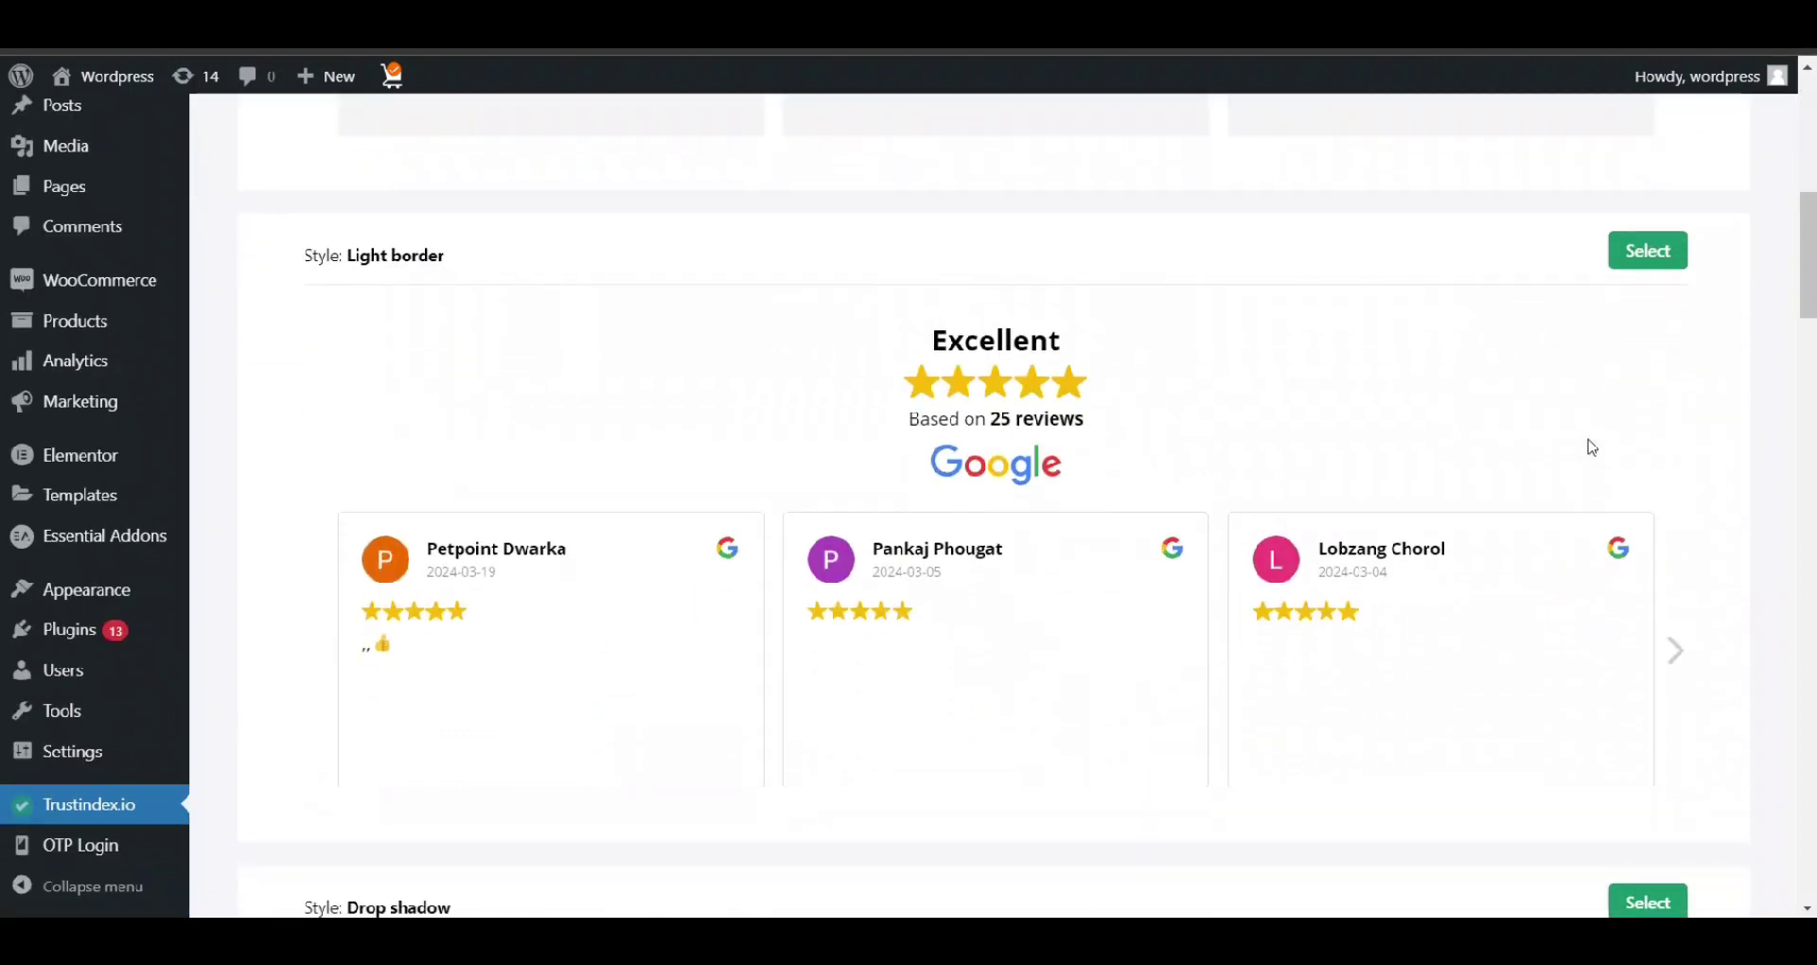
left_click(1663, 233)
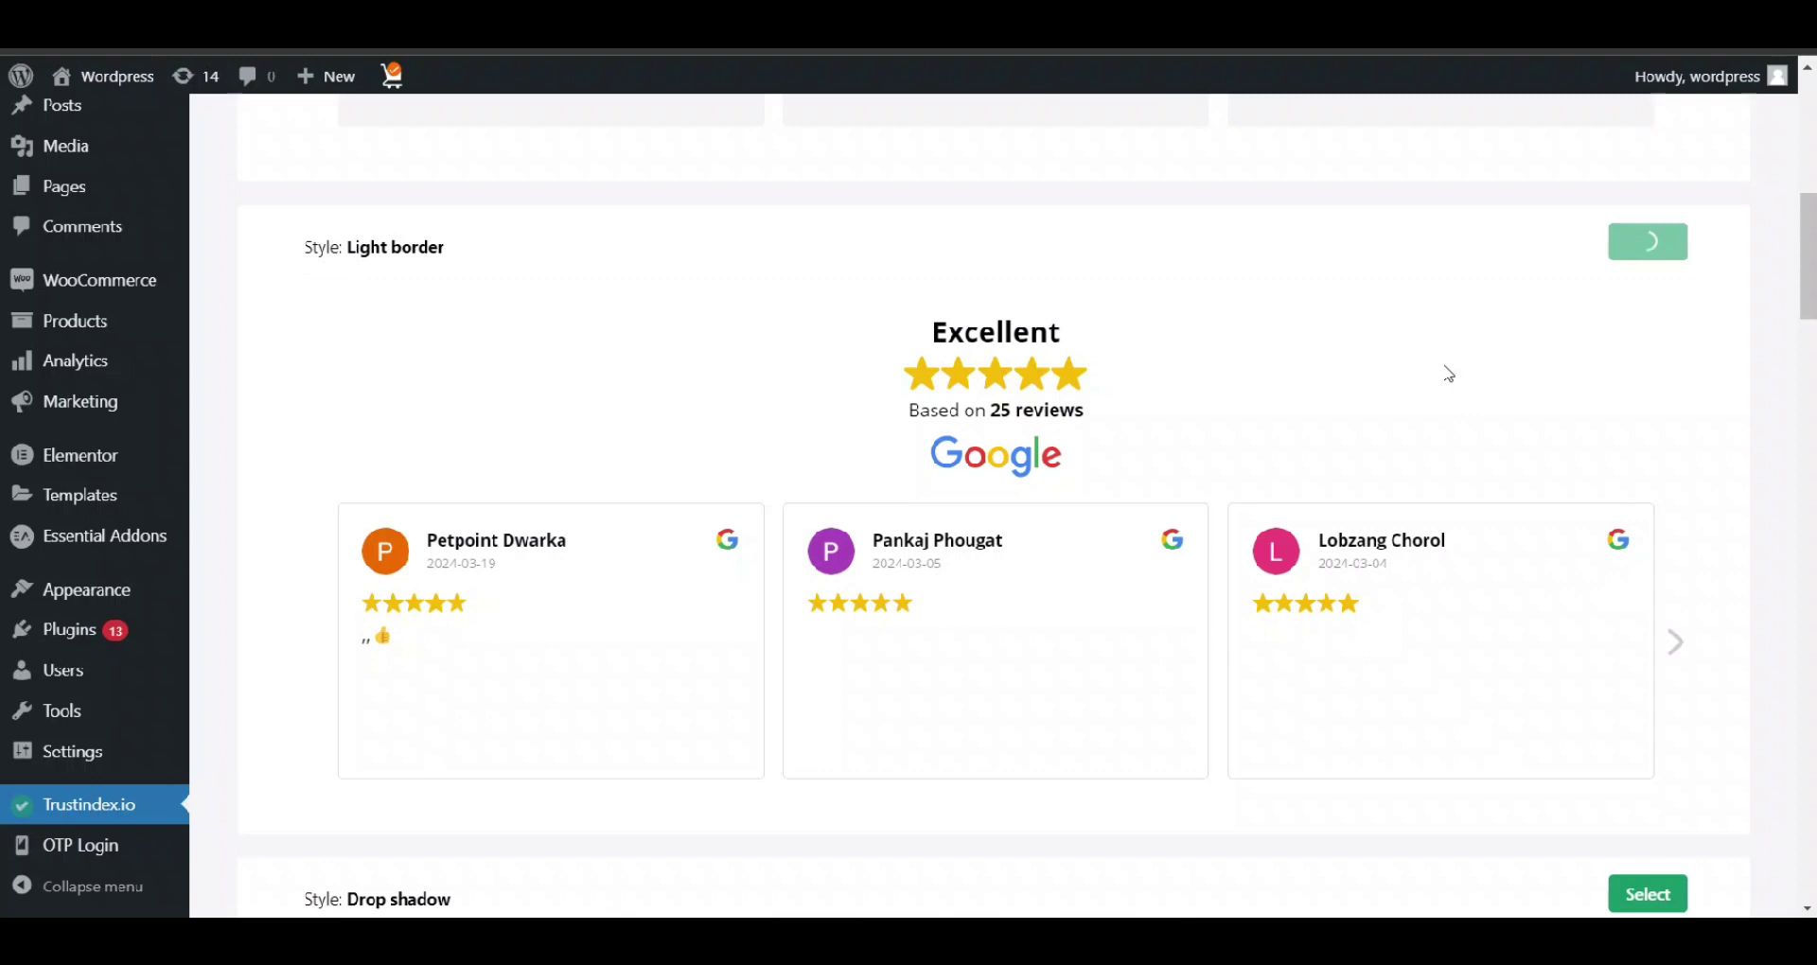
scroll(1444, 373, "up", 5)
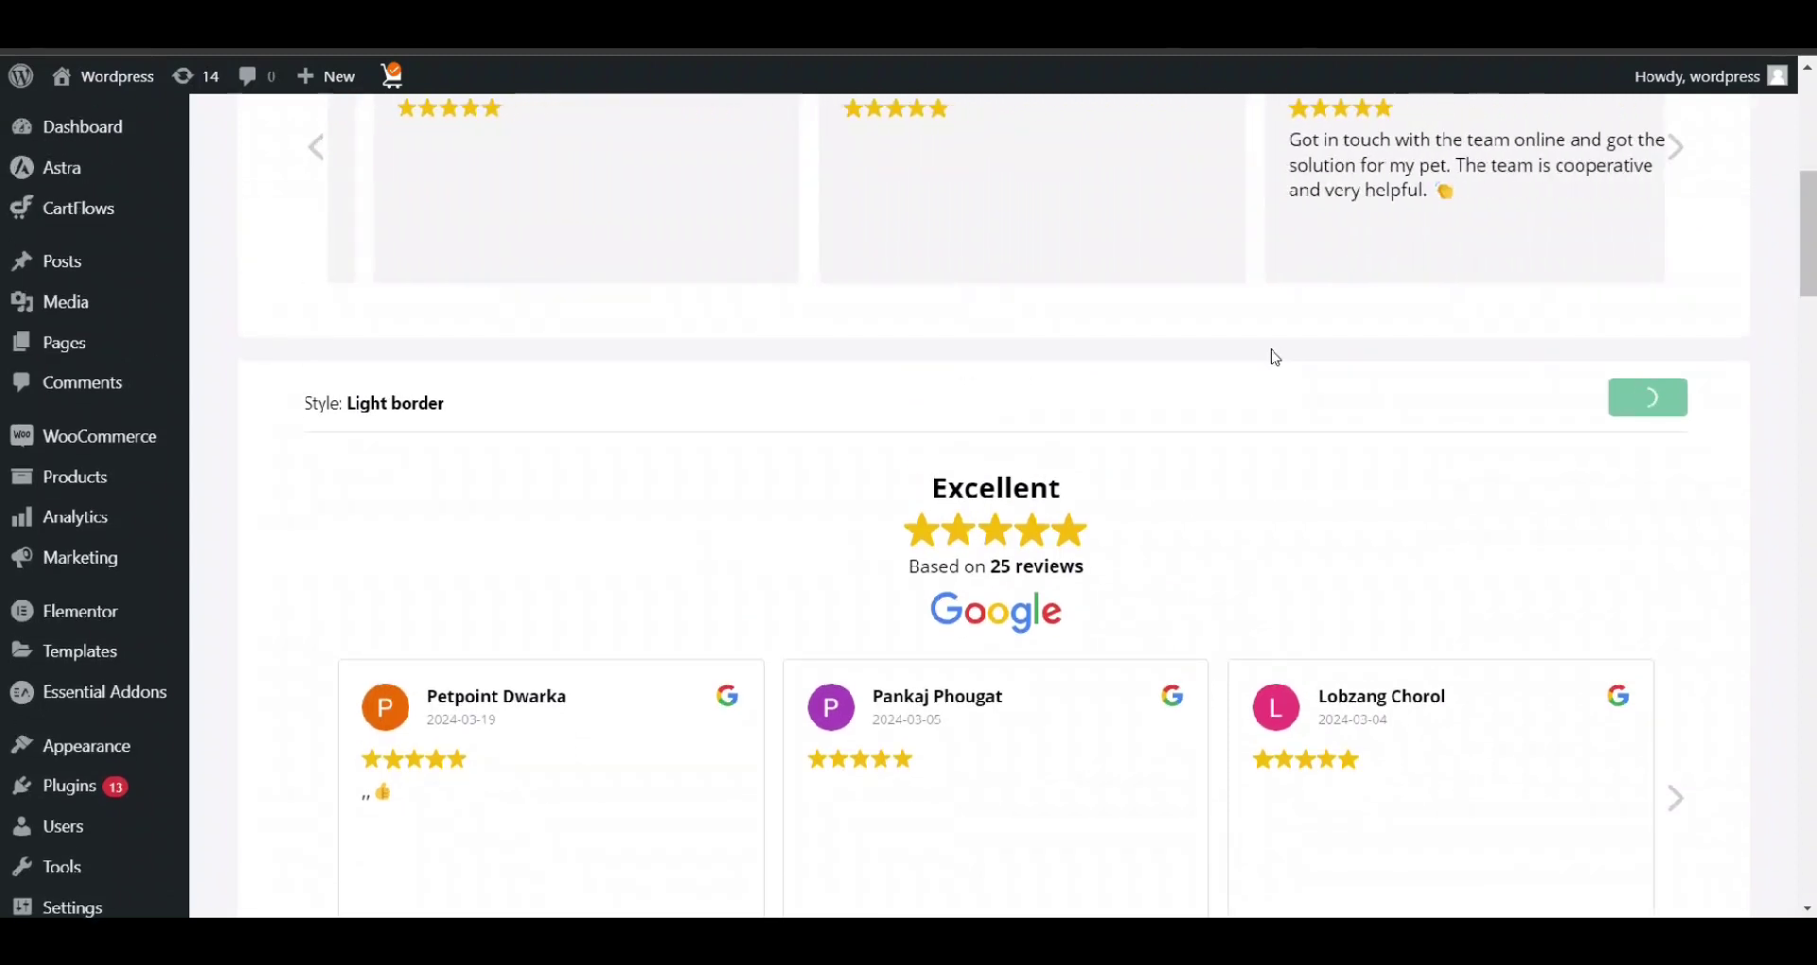
scroll(1276, 358, "up", 3)
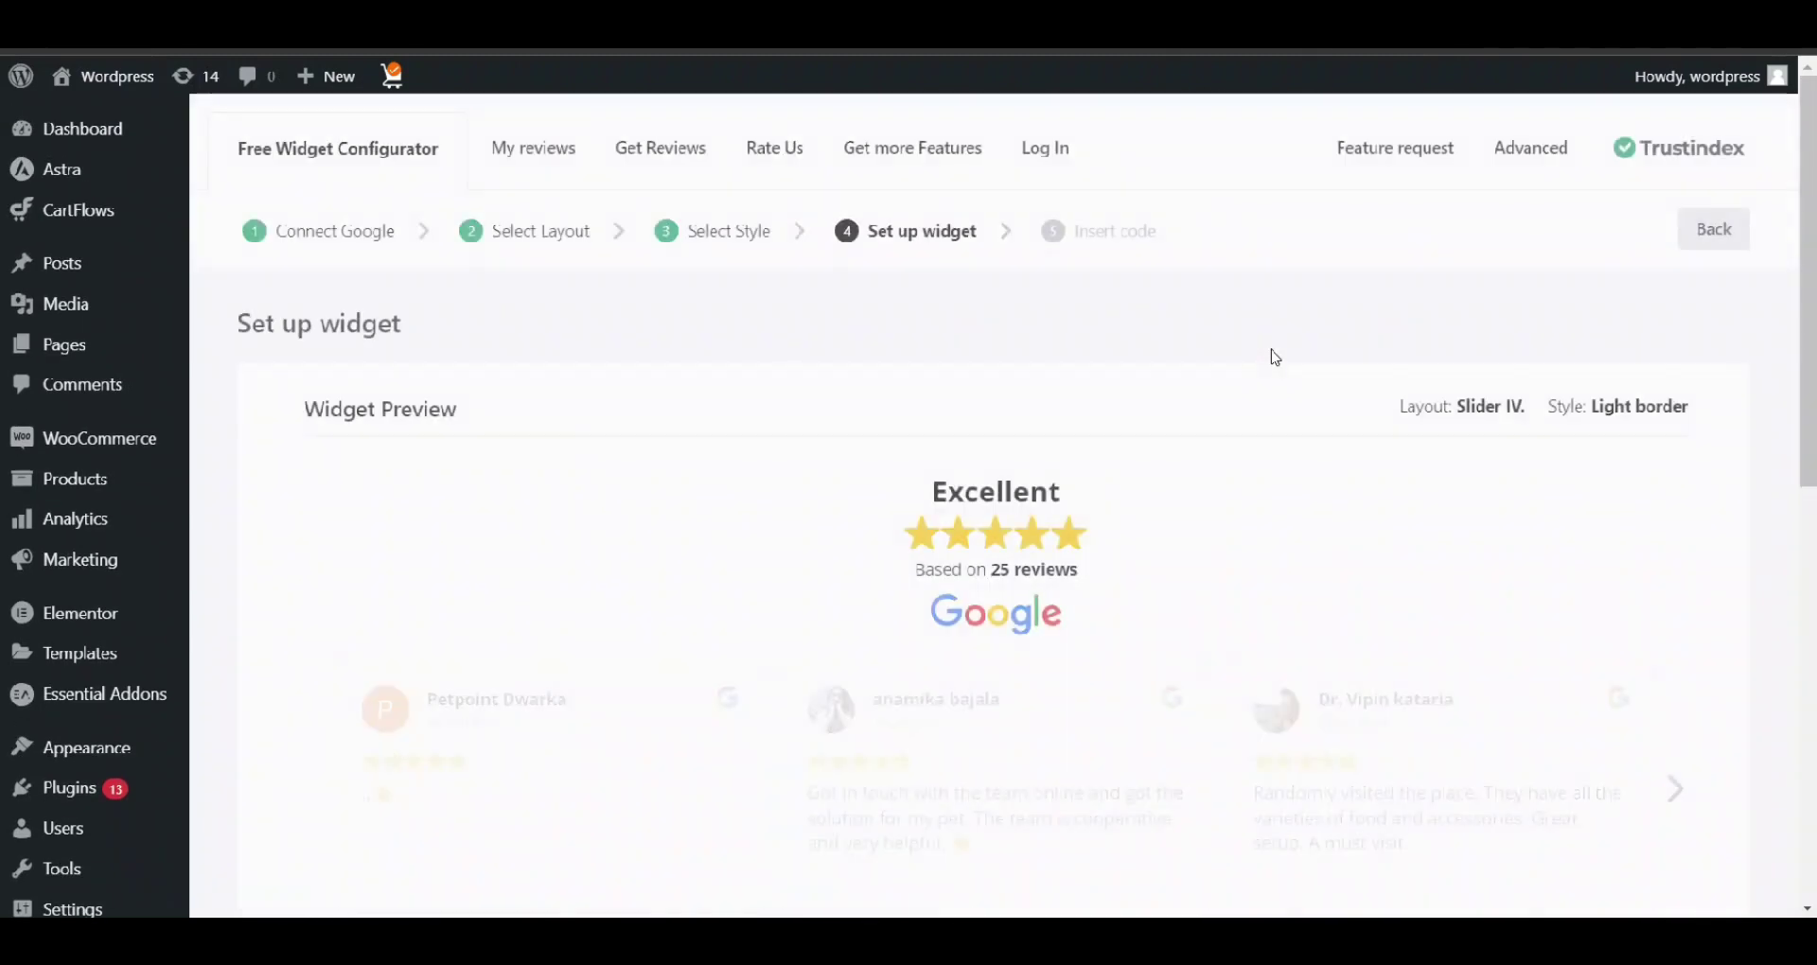
- Check the Slider IV. preview, save the widget settings unchanged and copy the shortcode
scroll(1276, 358, "down", 2)
scroll(1472, 284, "down", 1)
scroll(1472, 284, "down", 2)
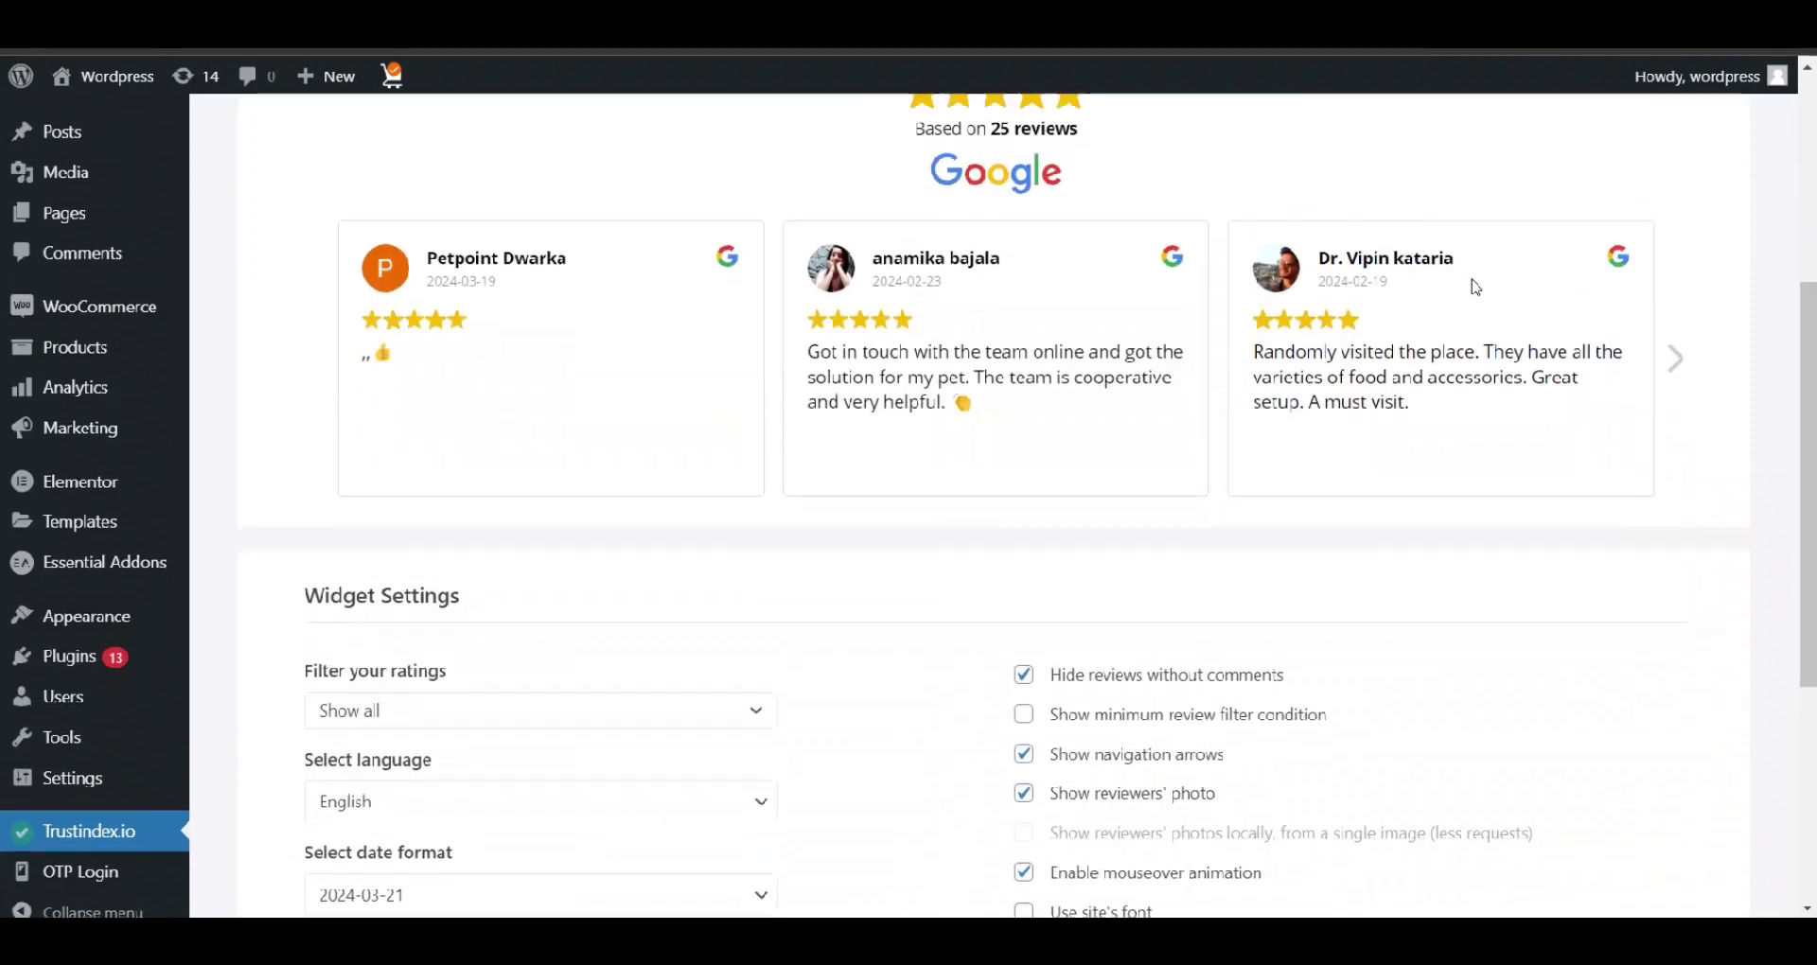
scroll(1472, 284, "up", 2)
scroll(1472, 284, "down", 6)
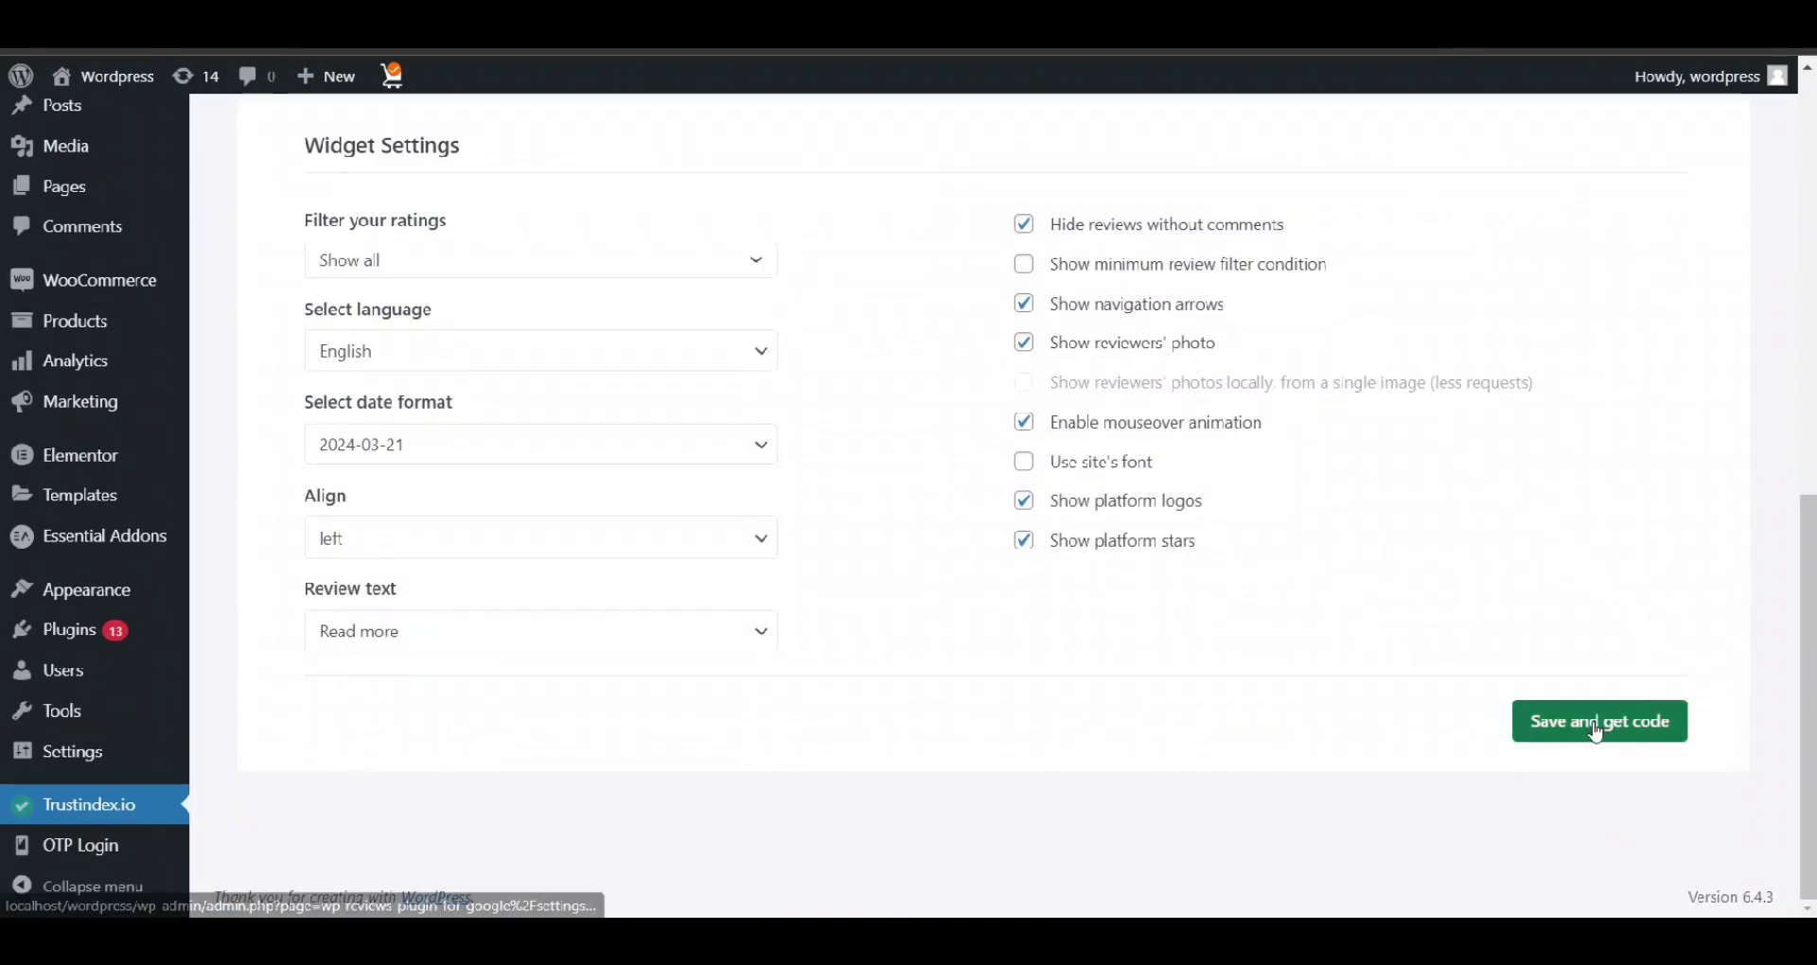
left_click(1597, 729)
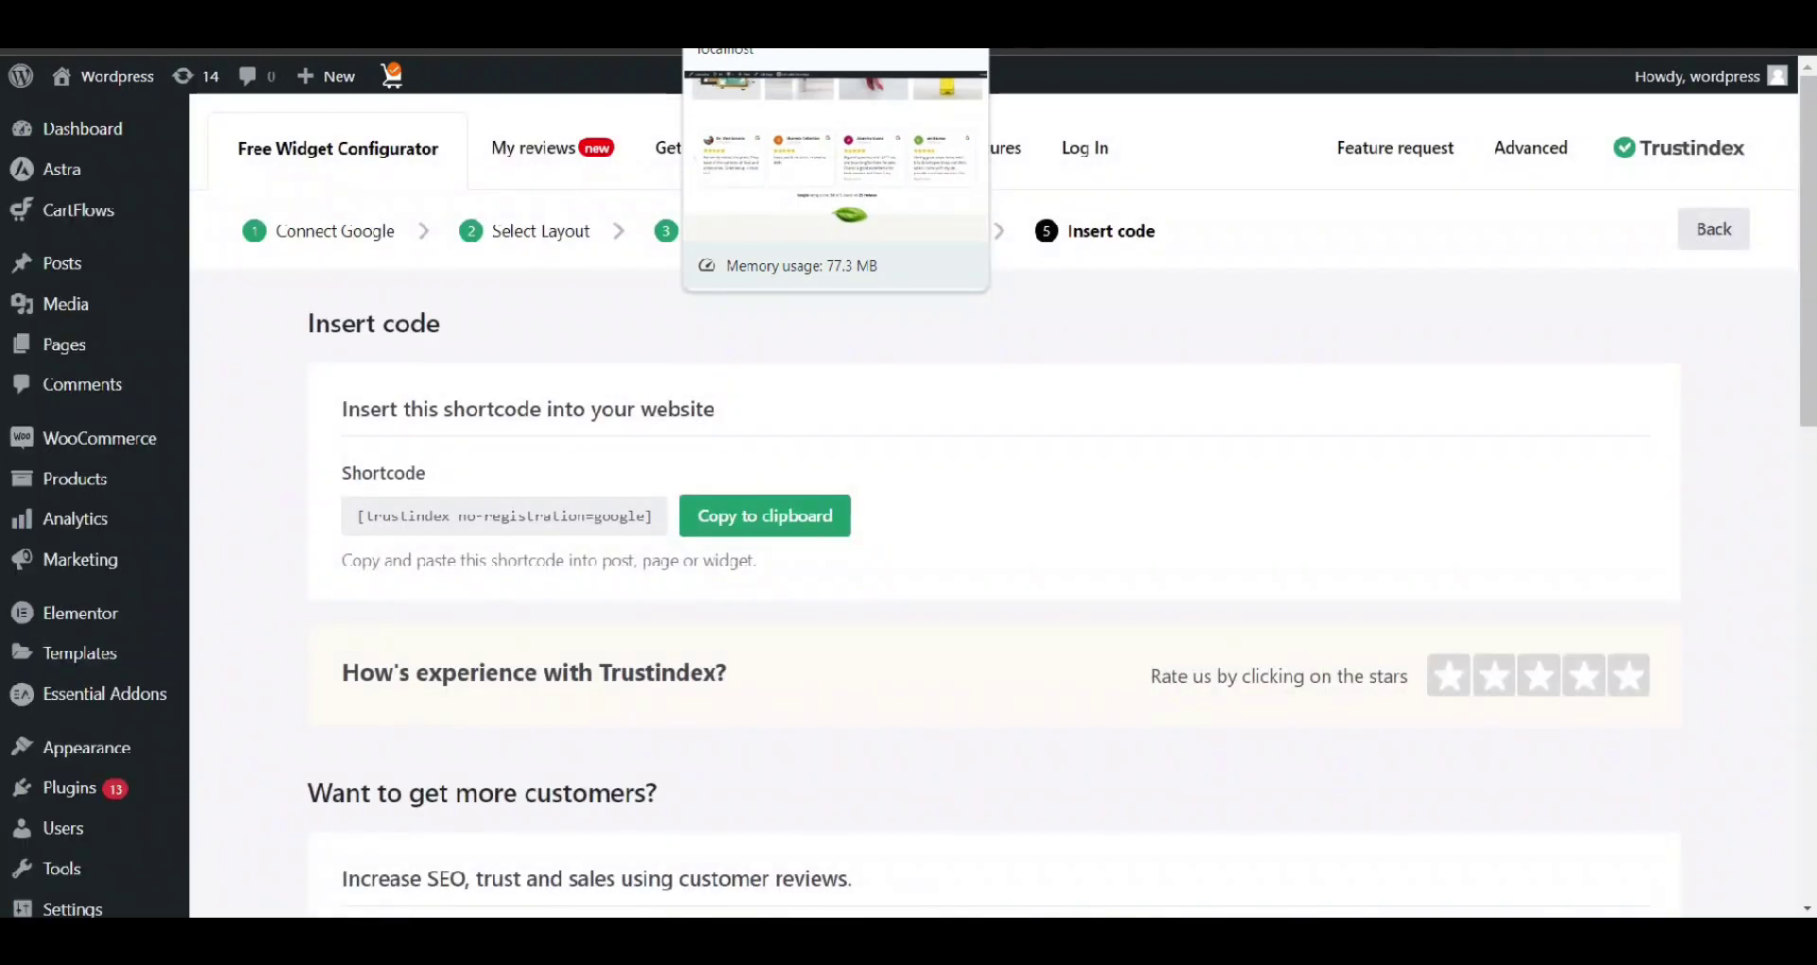
left_click(733, 522)
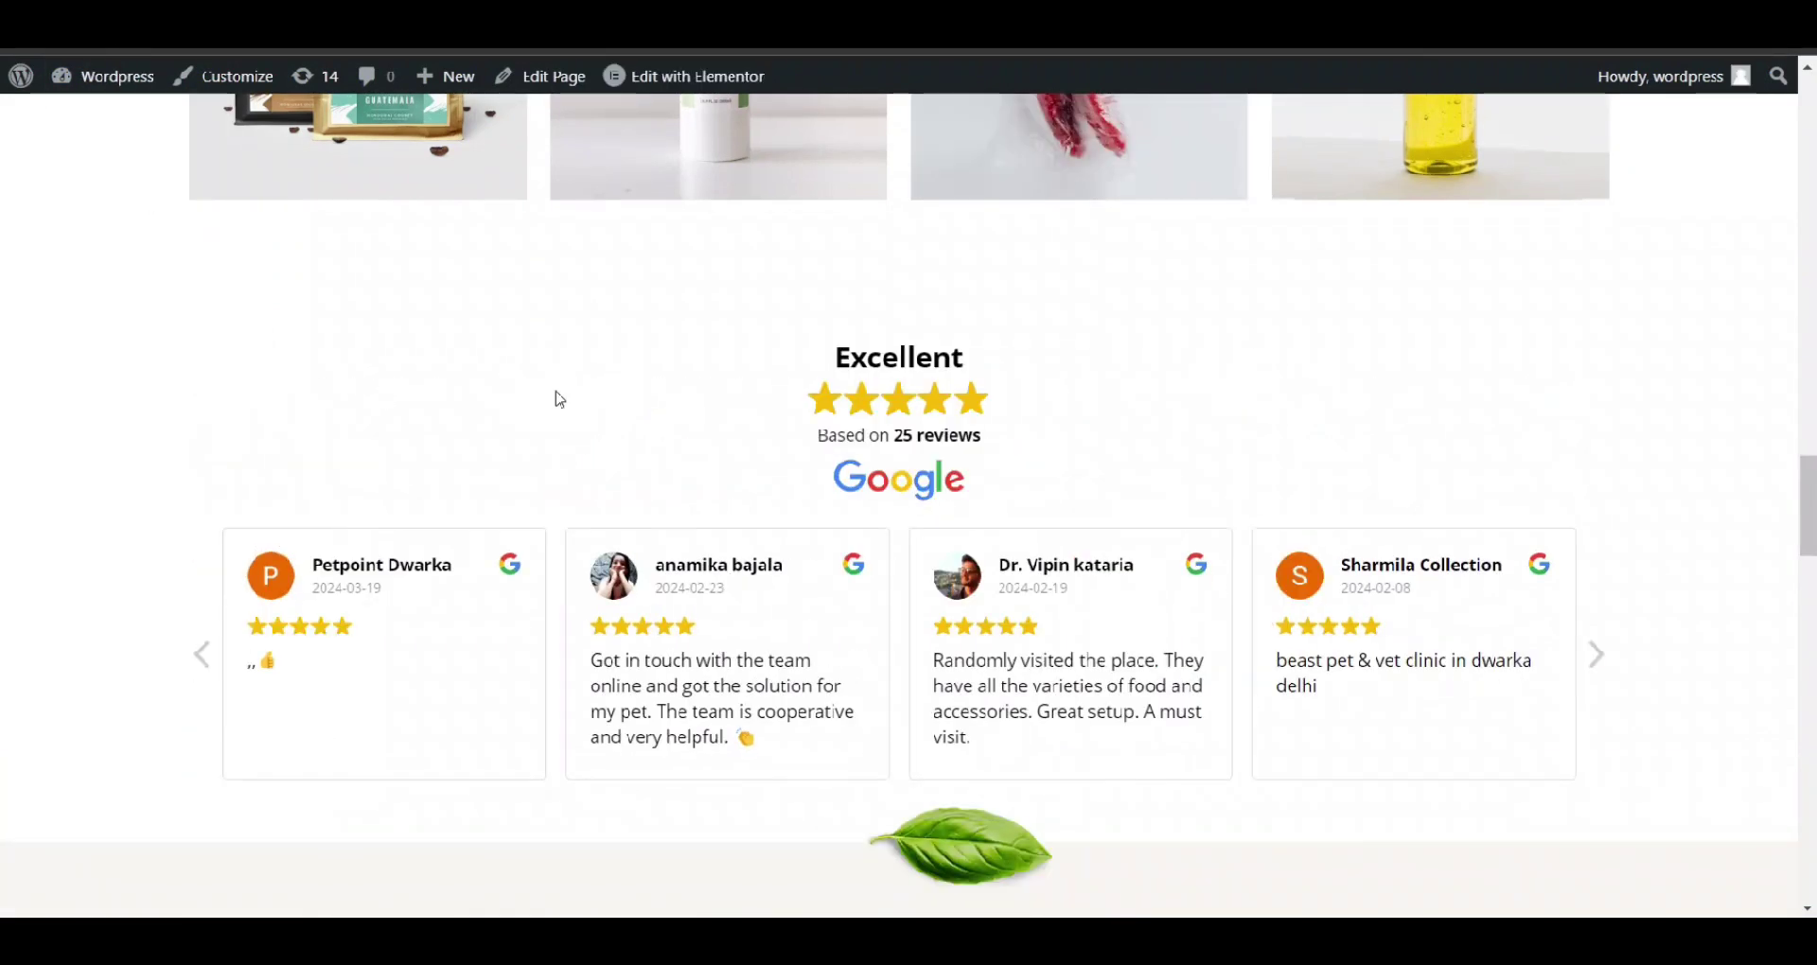
- Examine the restyled reviews widget on the live home page and browse through its reviews
scroll(470, 426, "down", 3)
scroll(1024, 284, "up", 3)
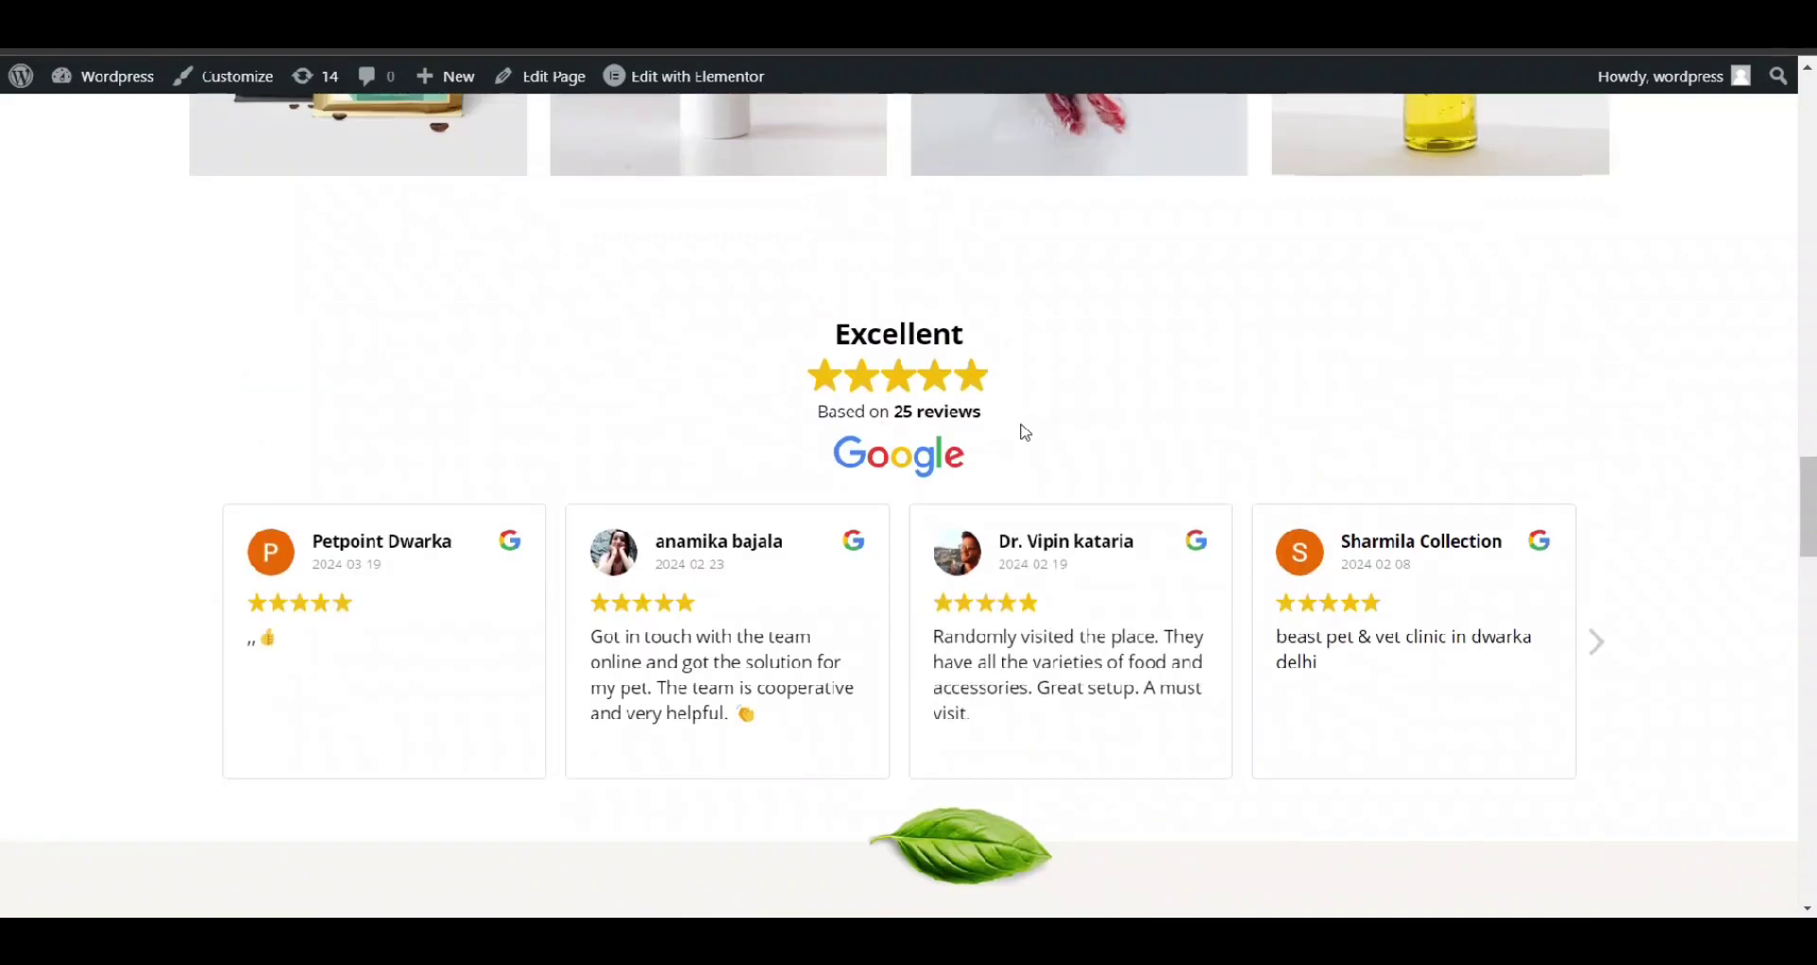
left_click(1596, 642)
left_click(1596, 642)
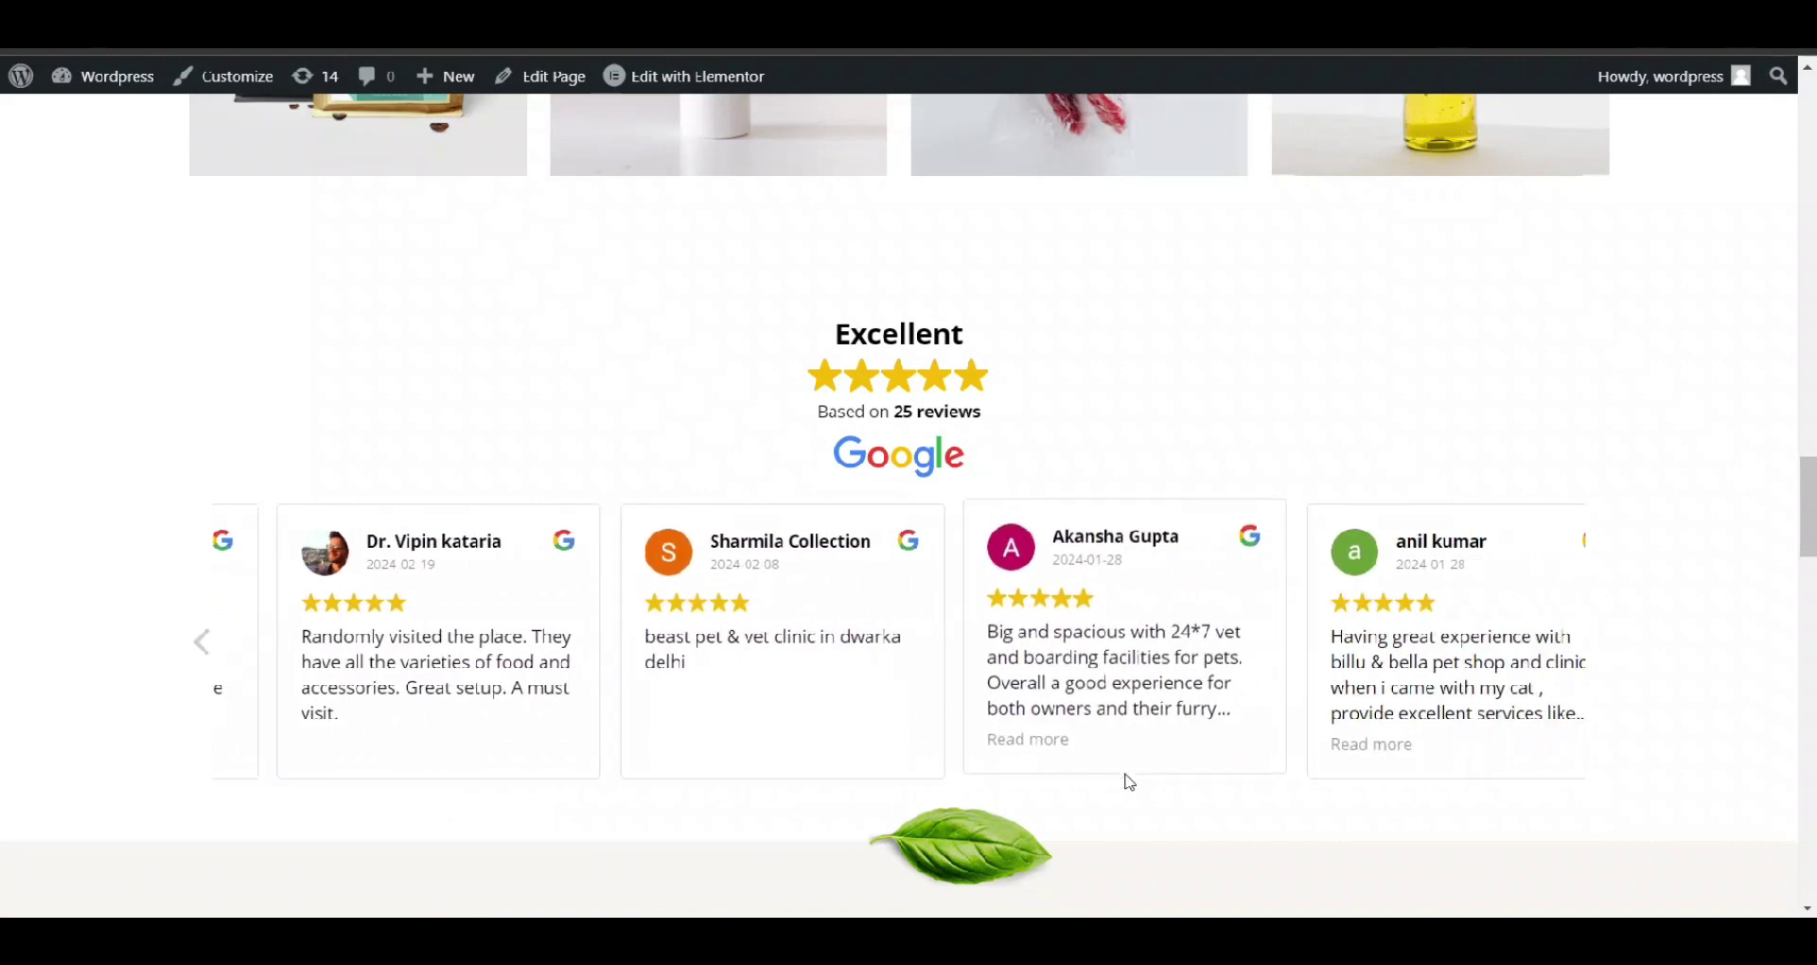
scroll(1123, 779, "down", 1)
scroll(989, 557, "up", 1)
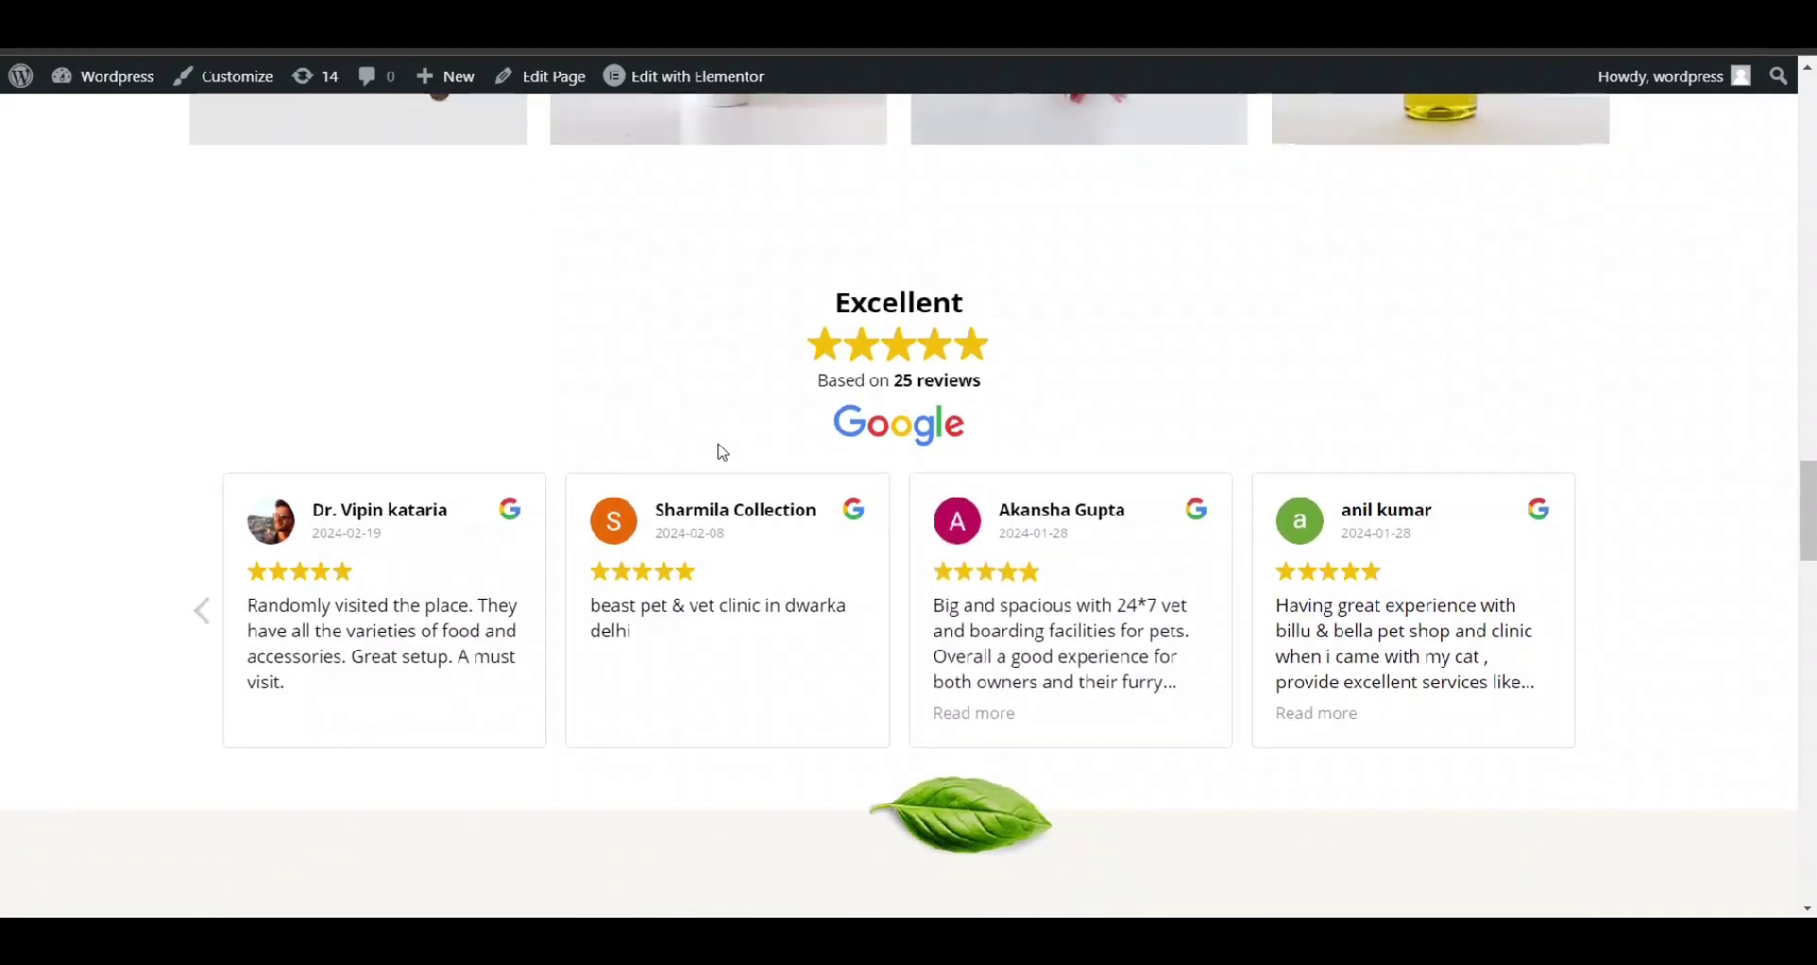